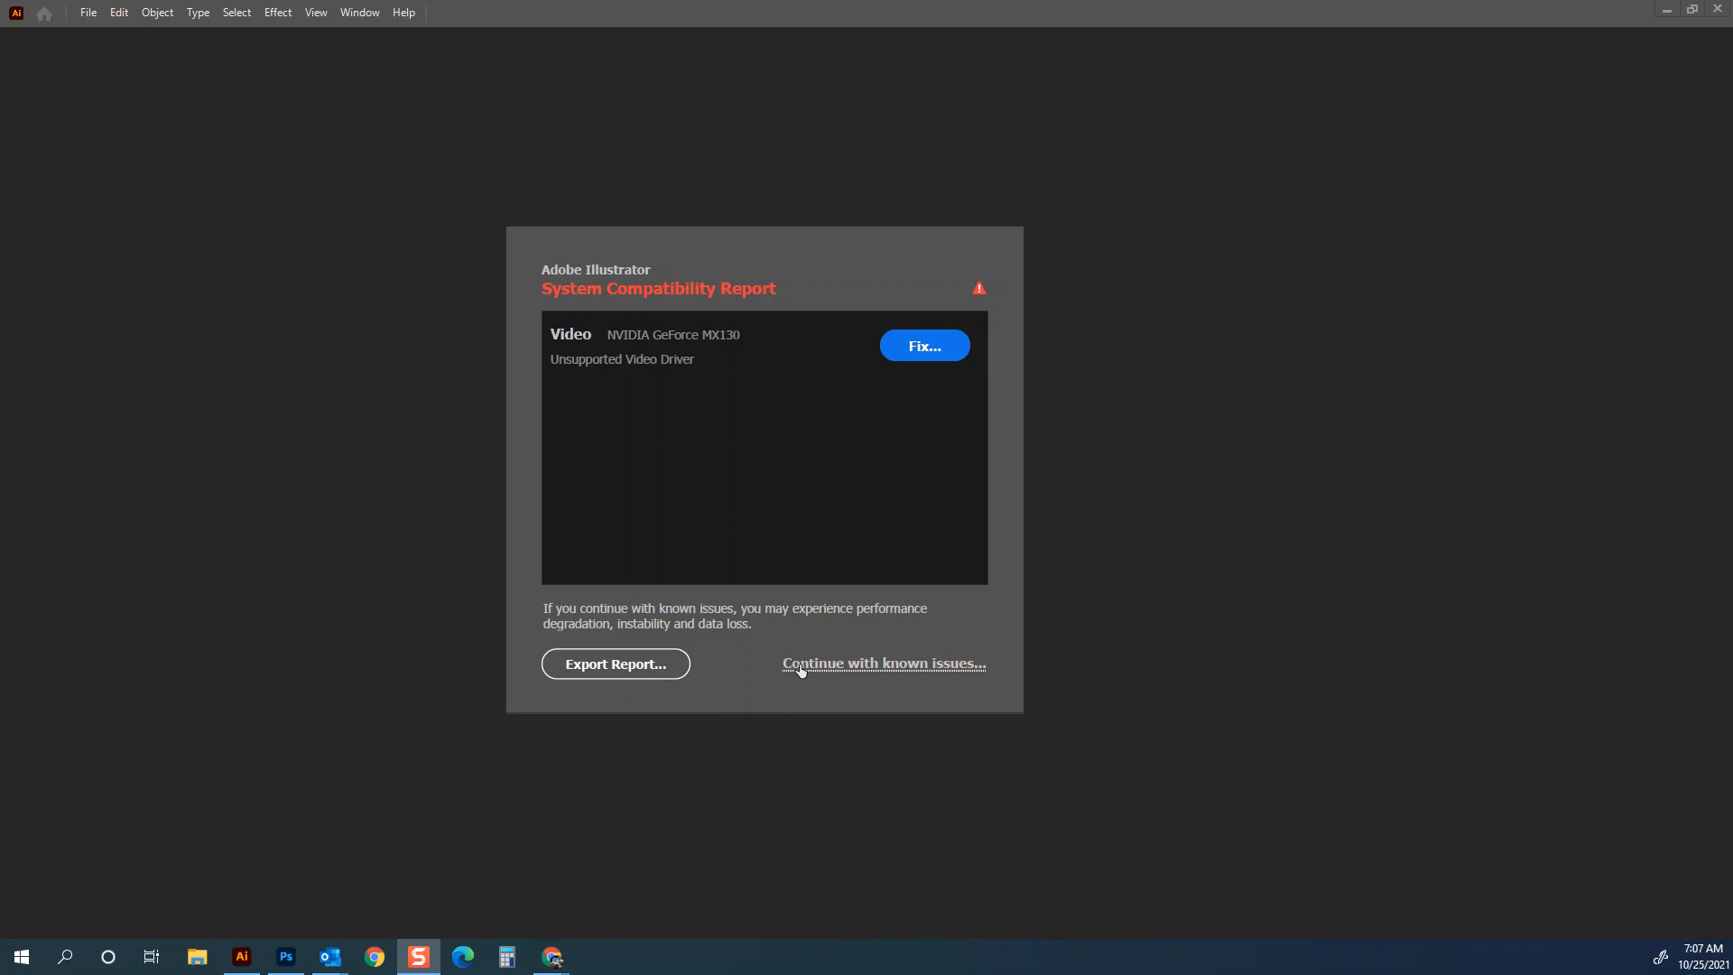
- Continue past the compatibility report, start a new Letter document, and set its units to inches
left_click(945, 664)
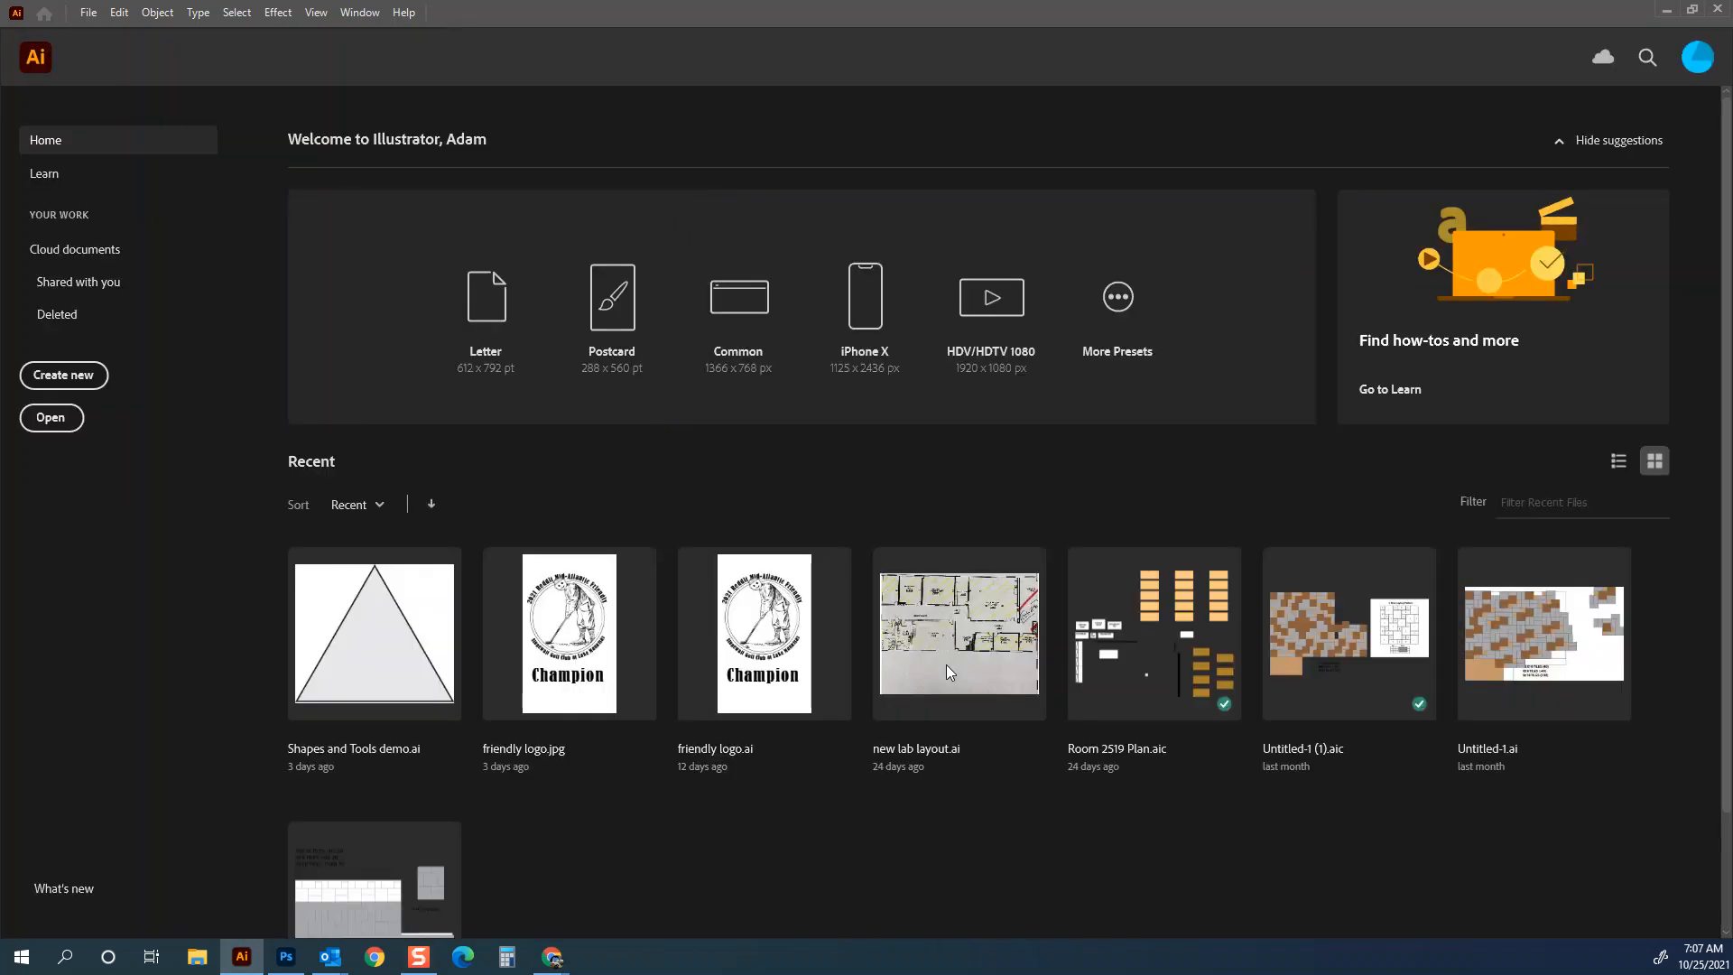
left_click(63, 375)
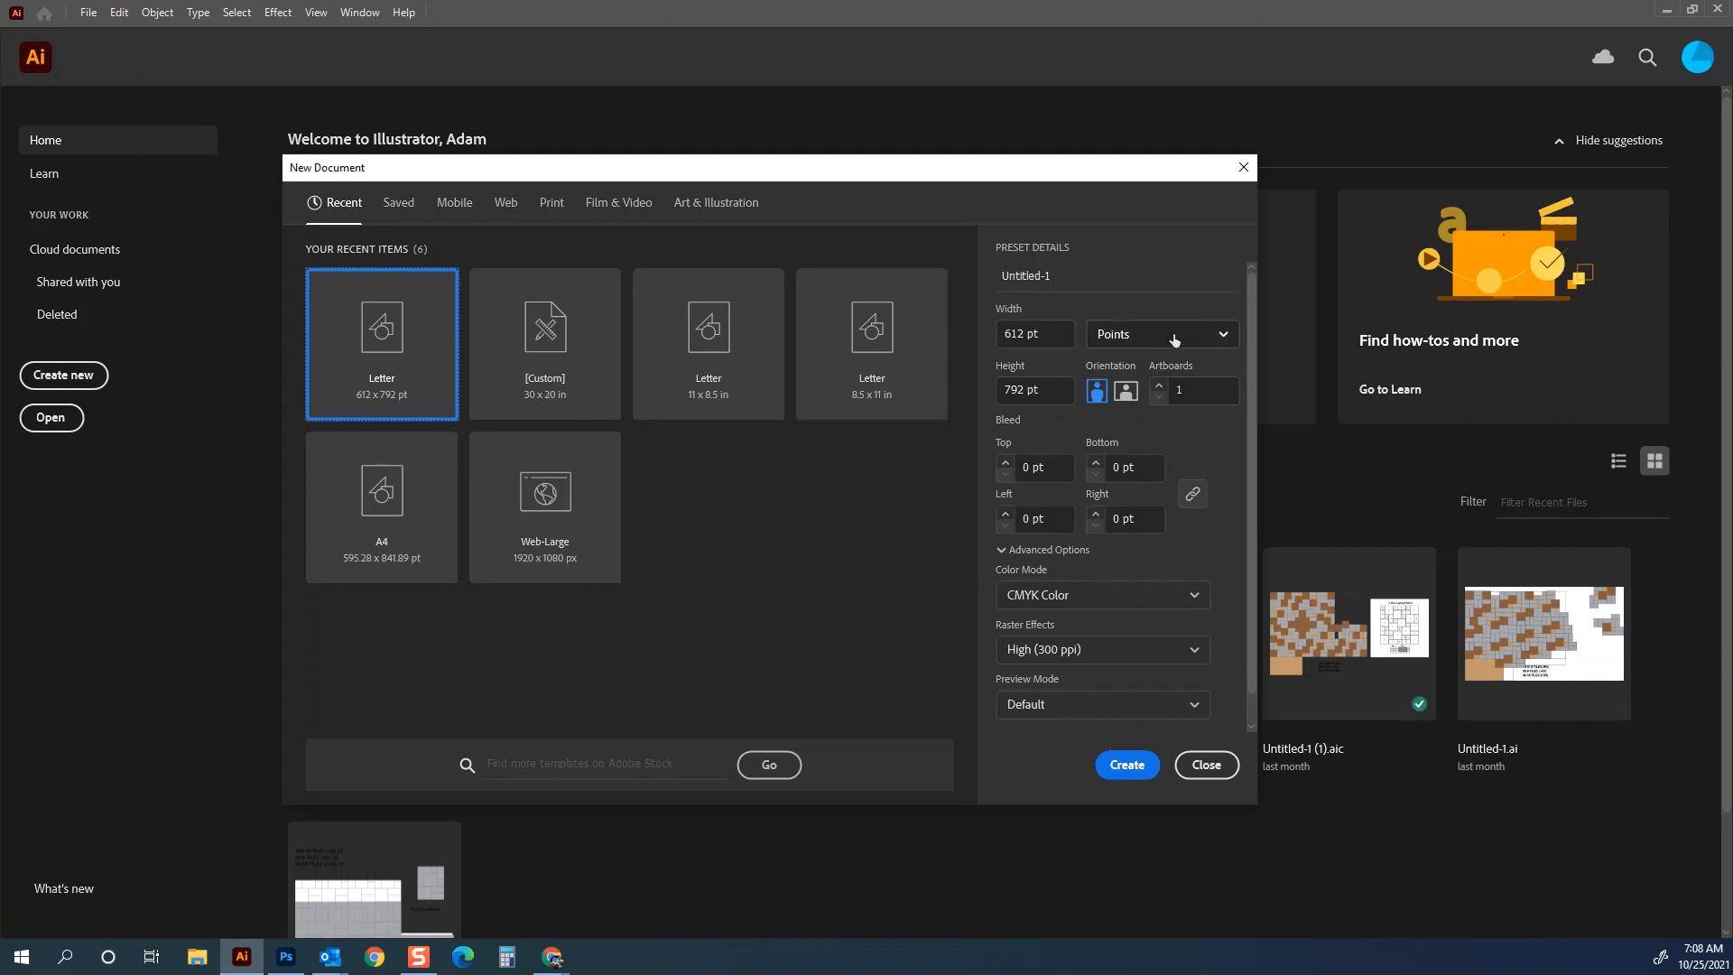
left_click(1125, 341)
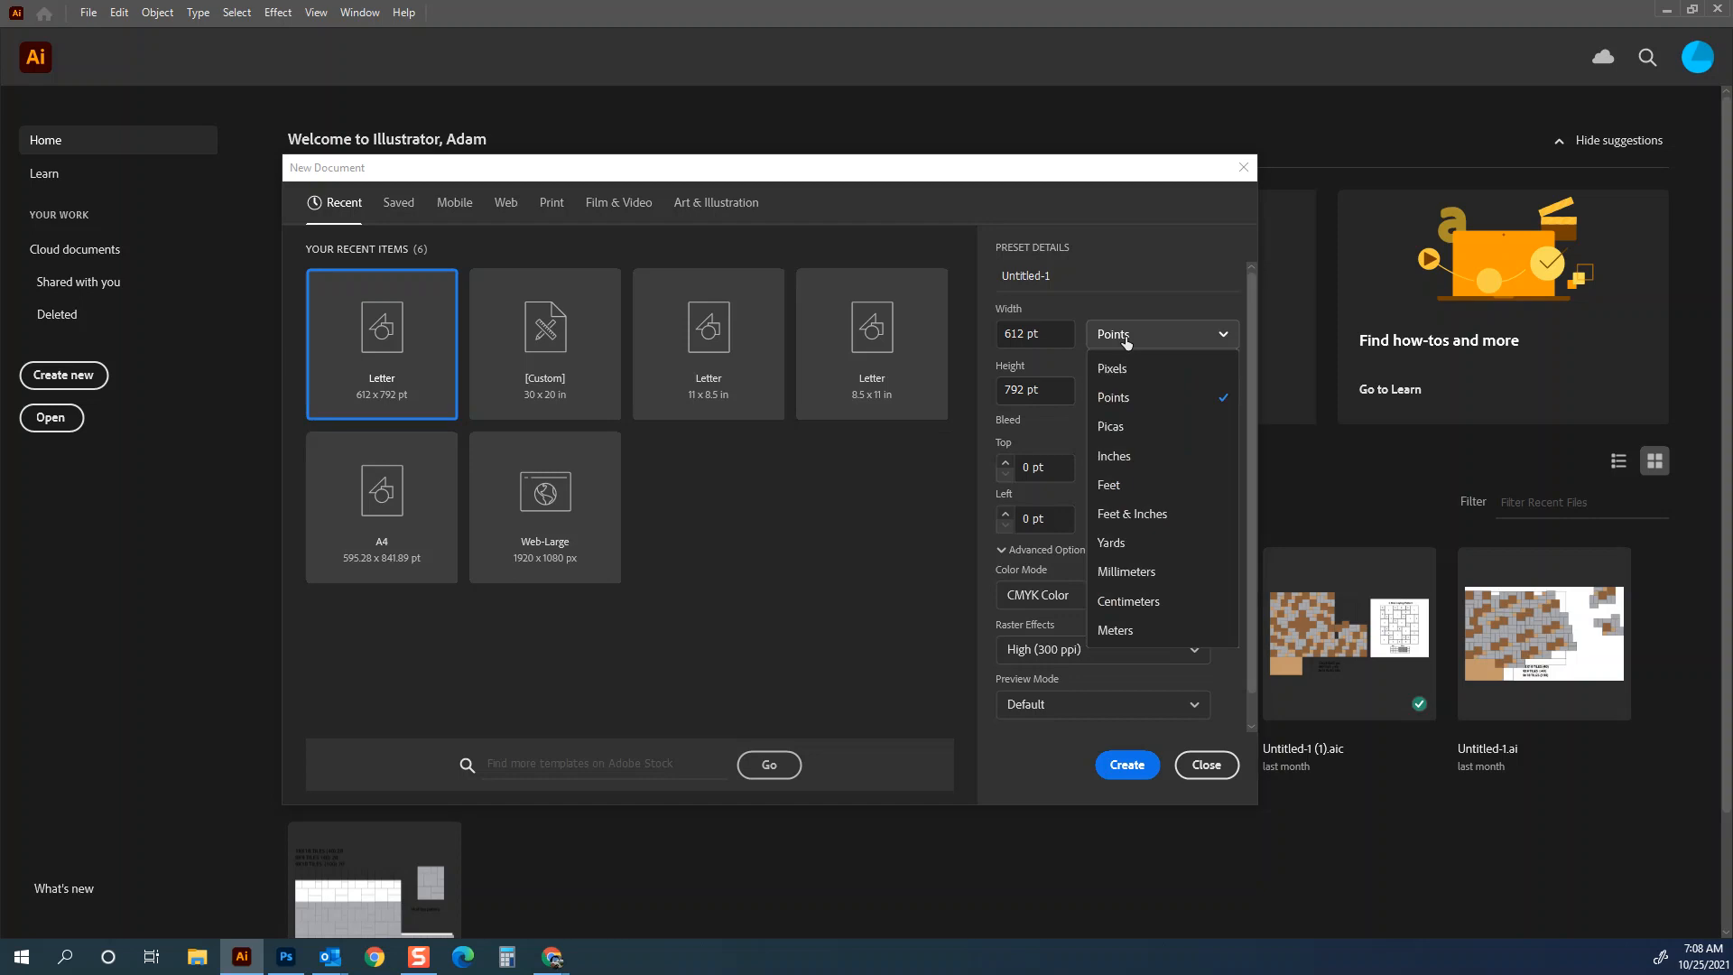
left_click(1130, 457)
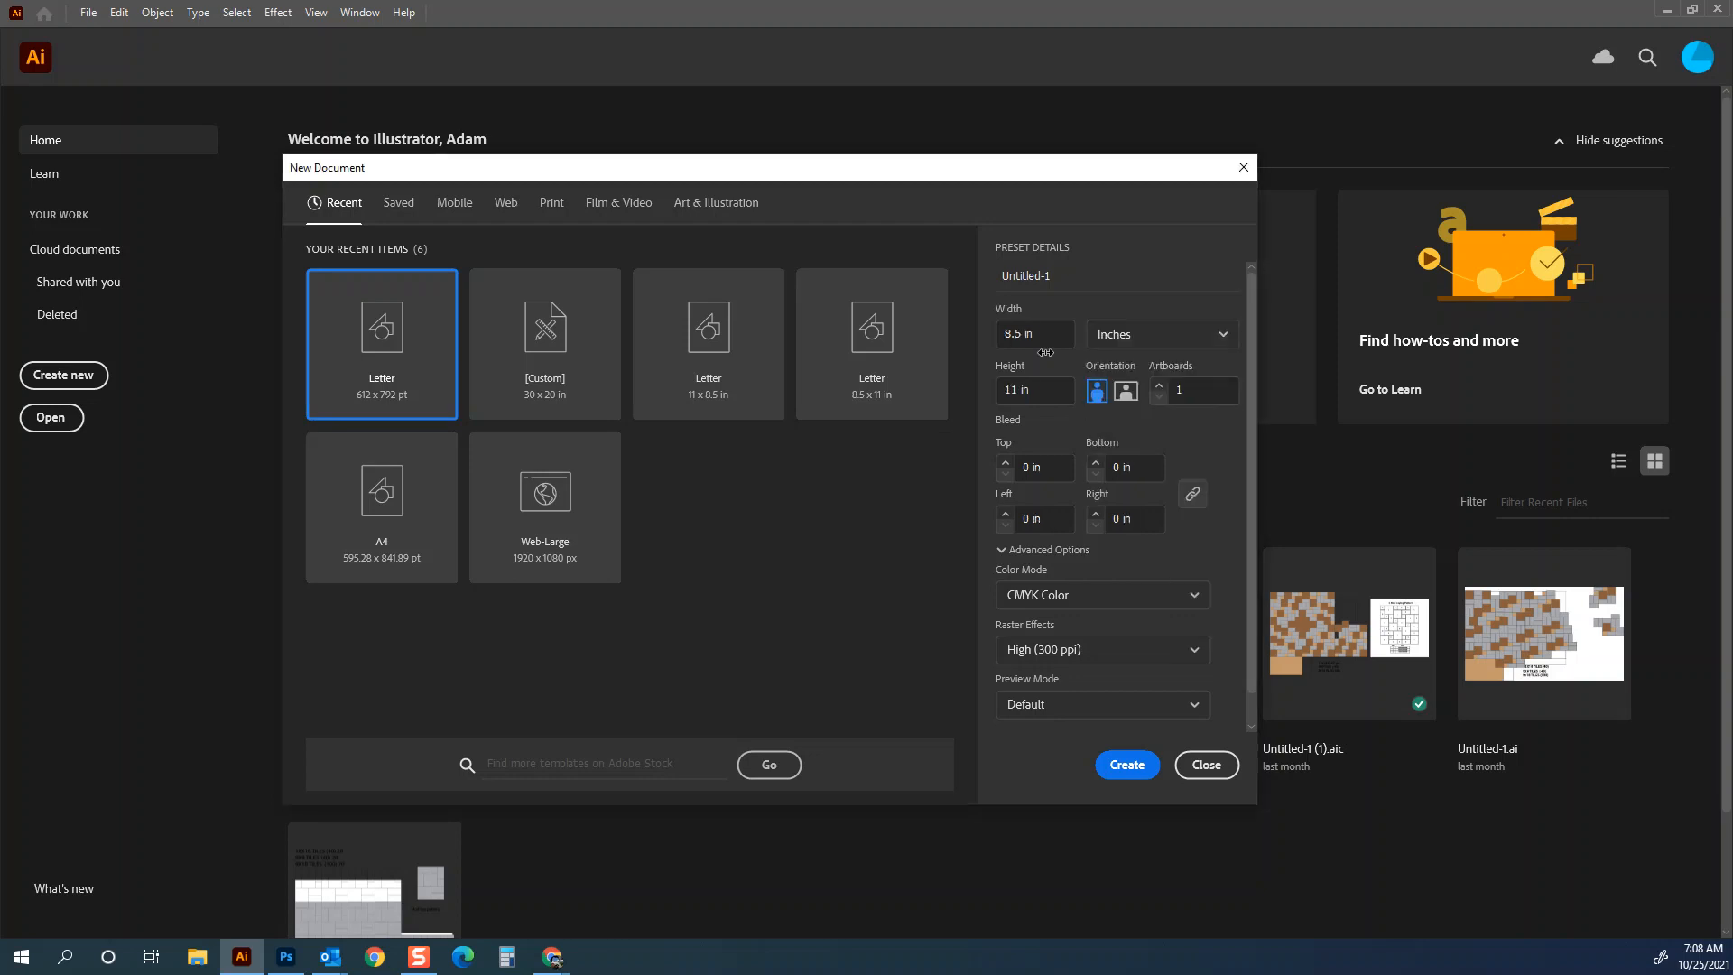
left_click(1152, 334)
left_click(1142, 397)
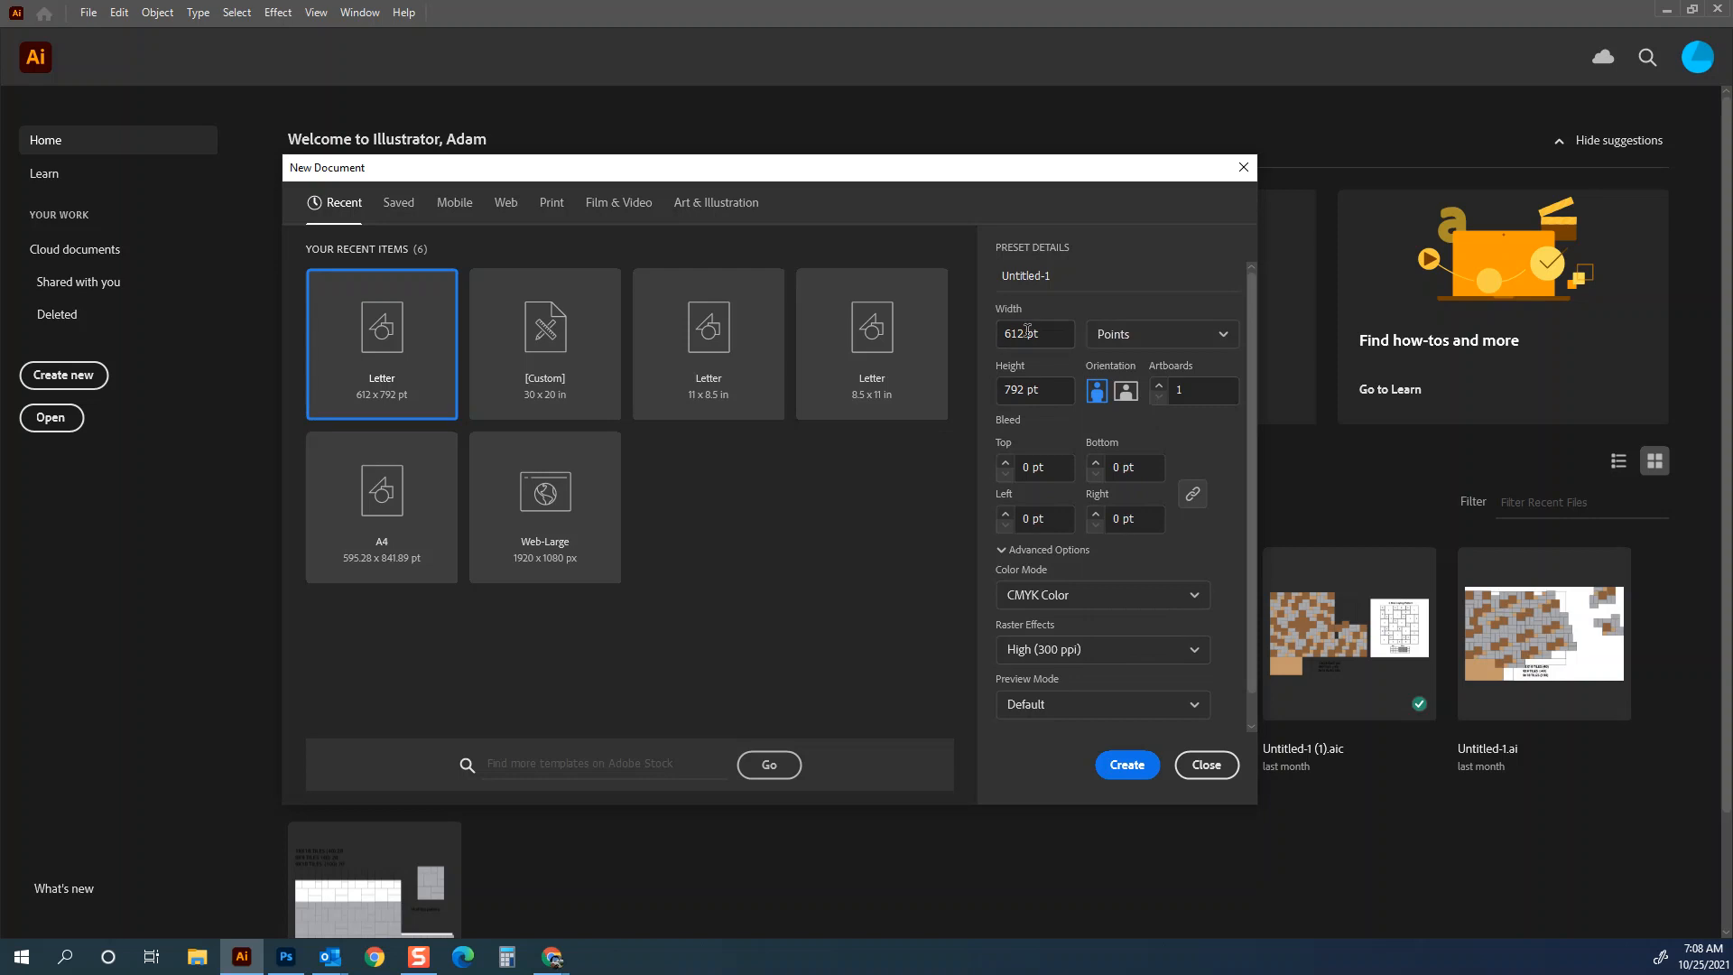
left_click(1162, 343)
left_click(1143, 456)
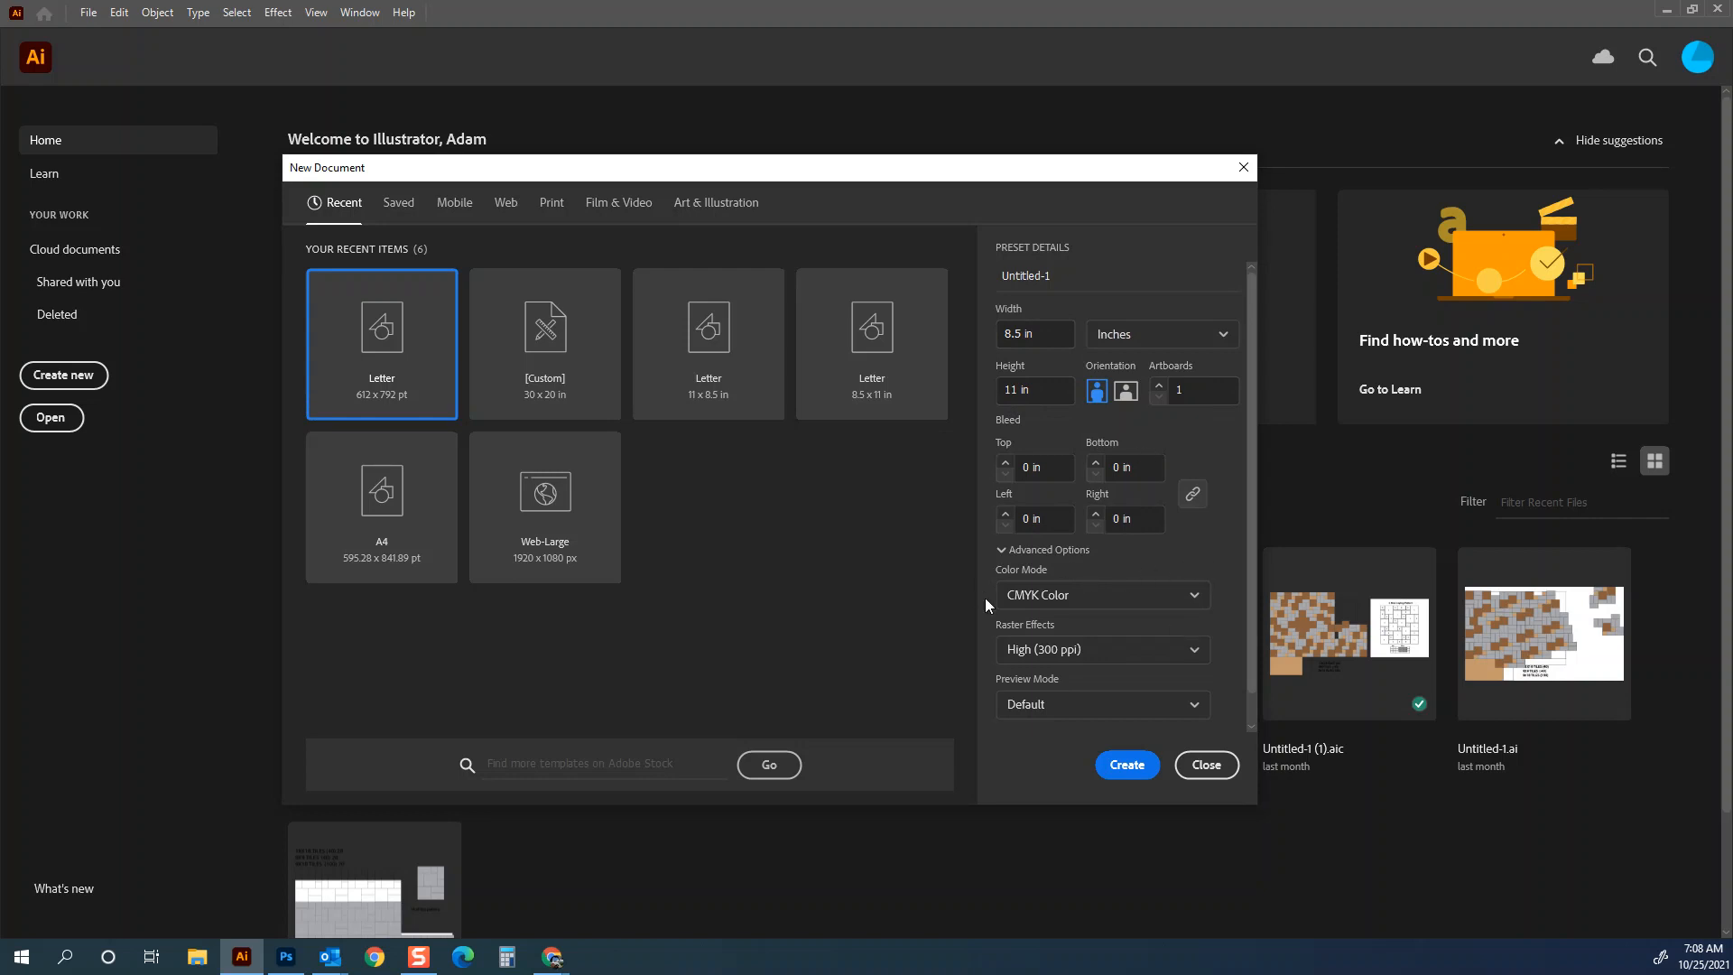
- Review the new document's color mode, advanced options and additional settings without changing them
left_click(1038, 594)
left_click(1195, 555)
left_click(1195, 554)
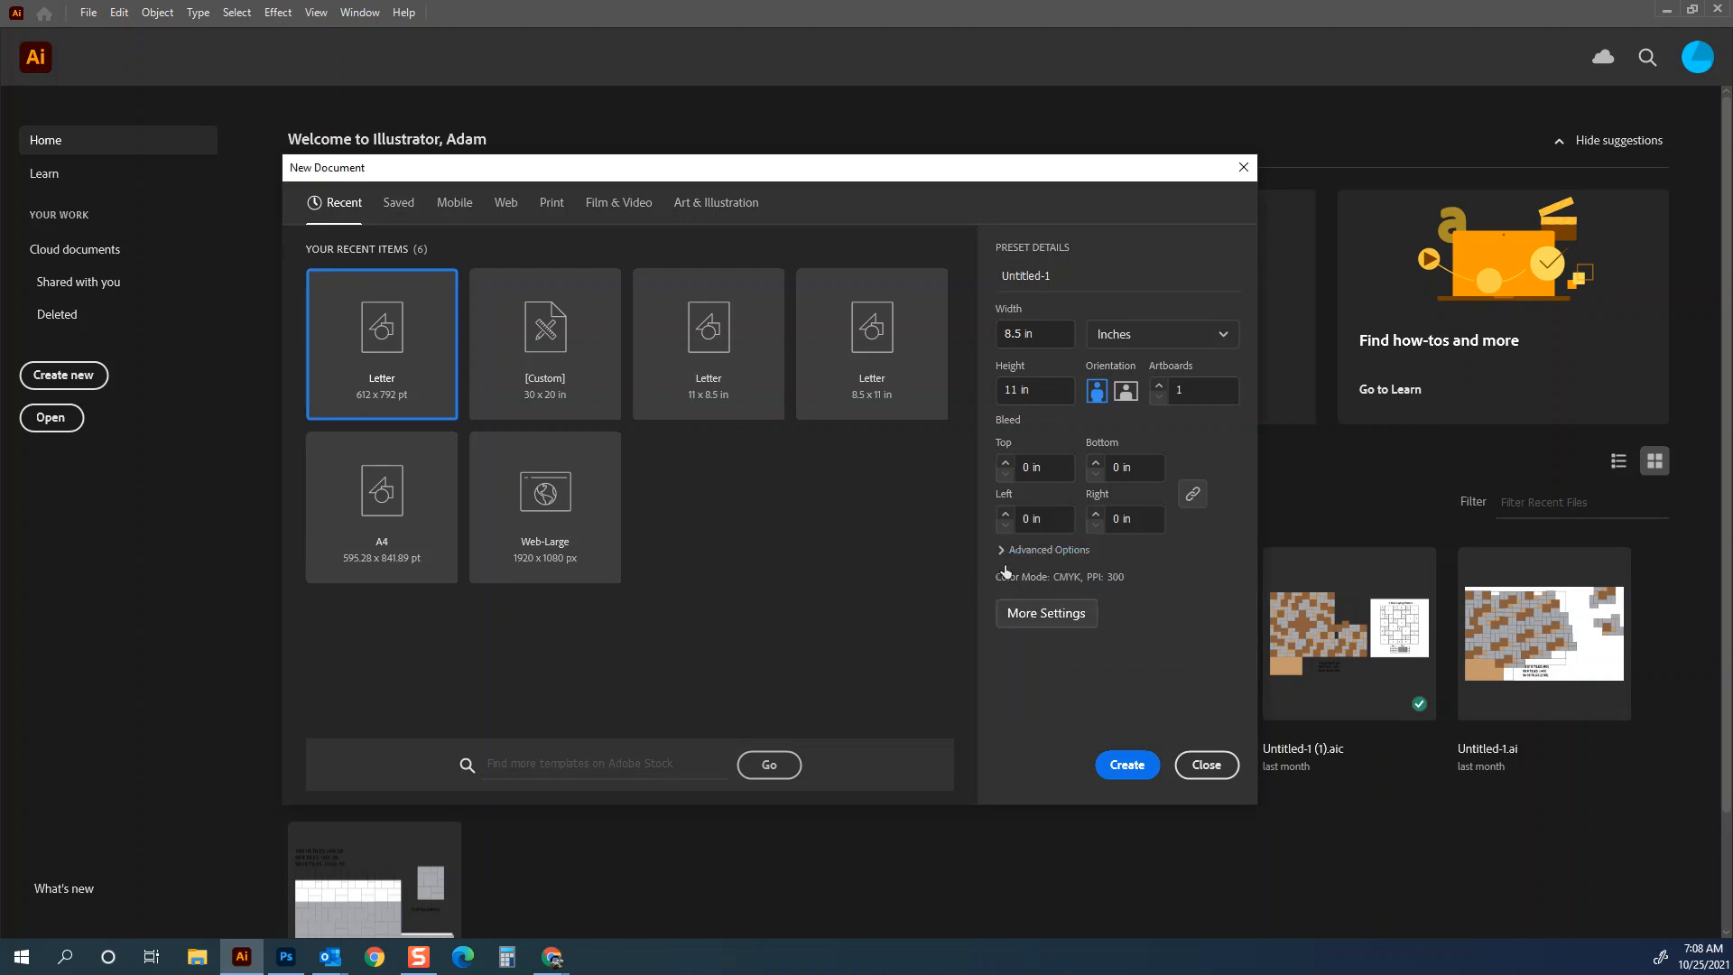
left_click(1040, 612)
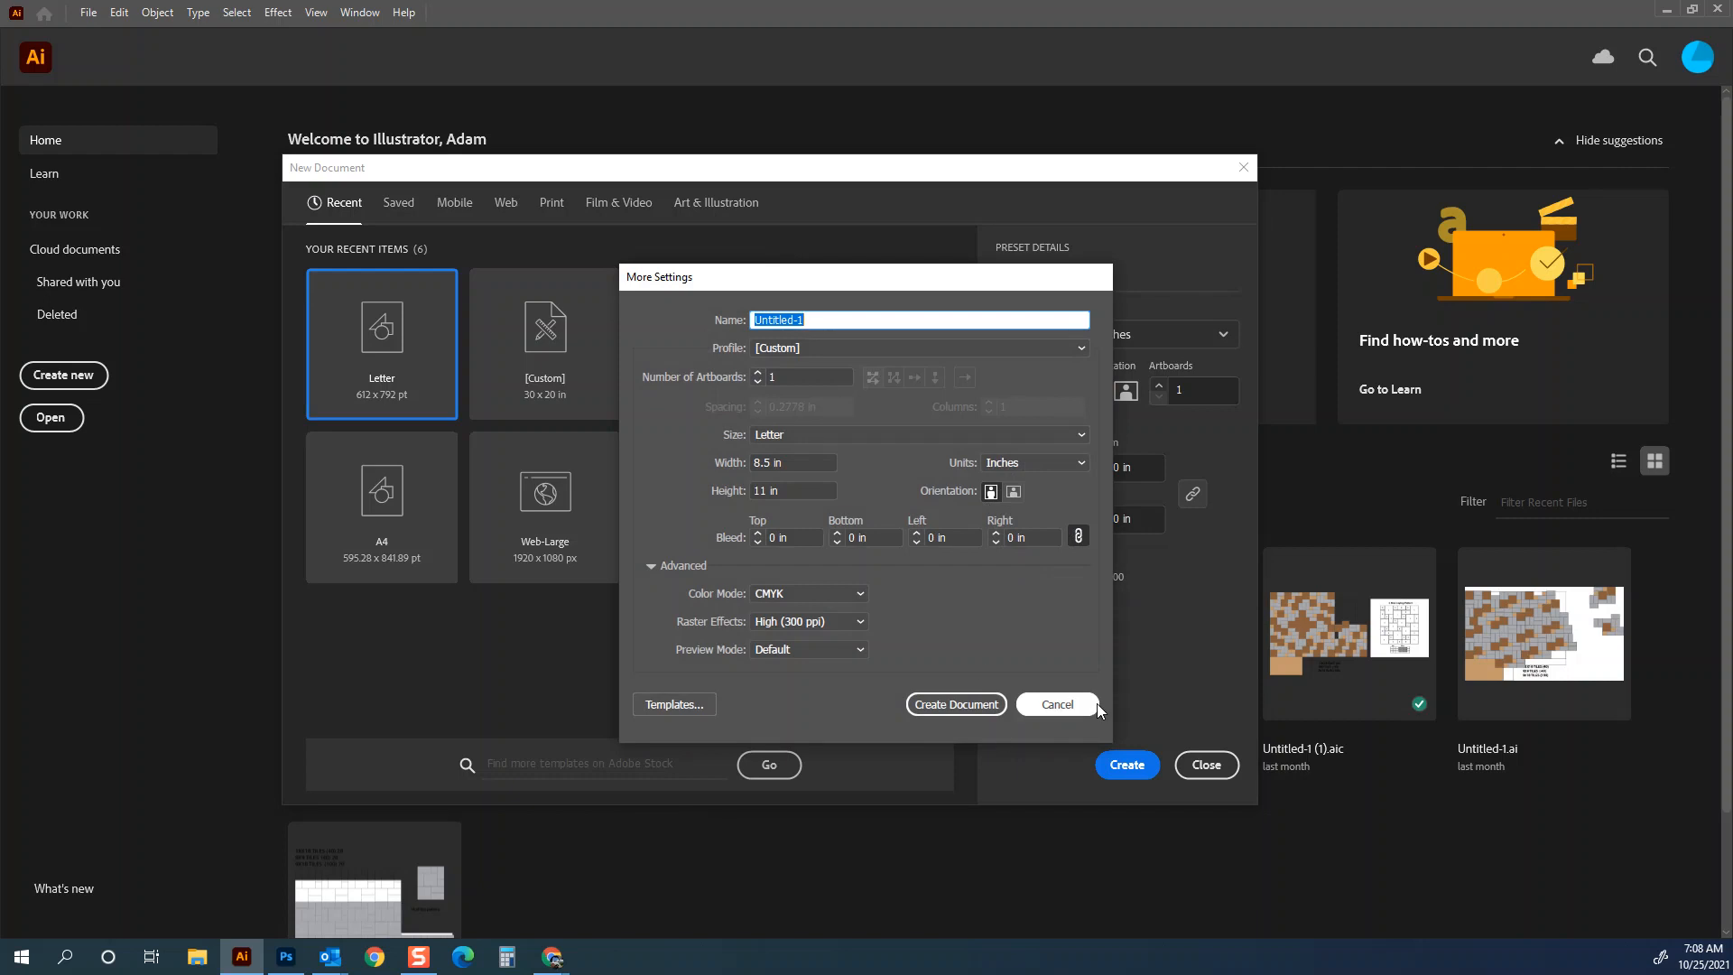
left_click(1074, 704)
left_click(1038, 550)
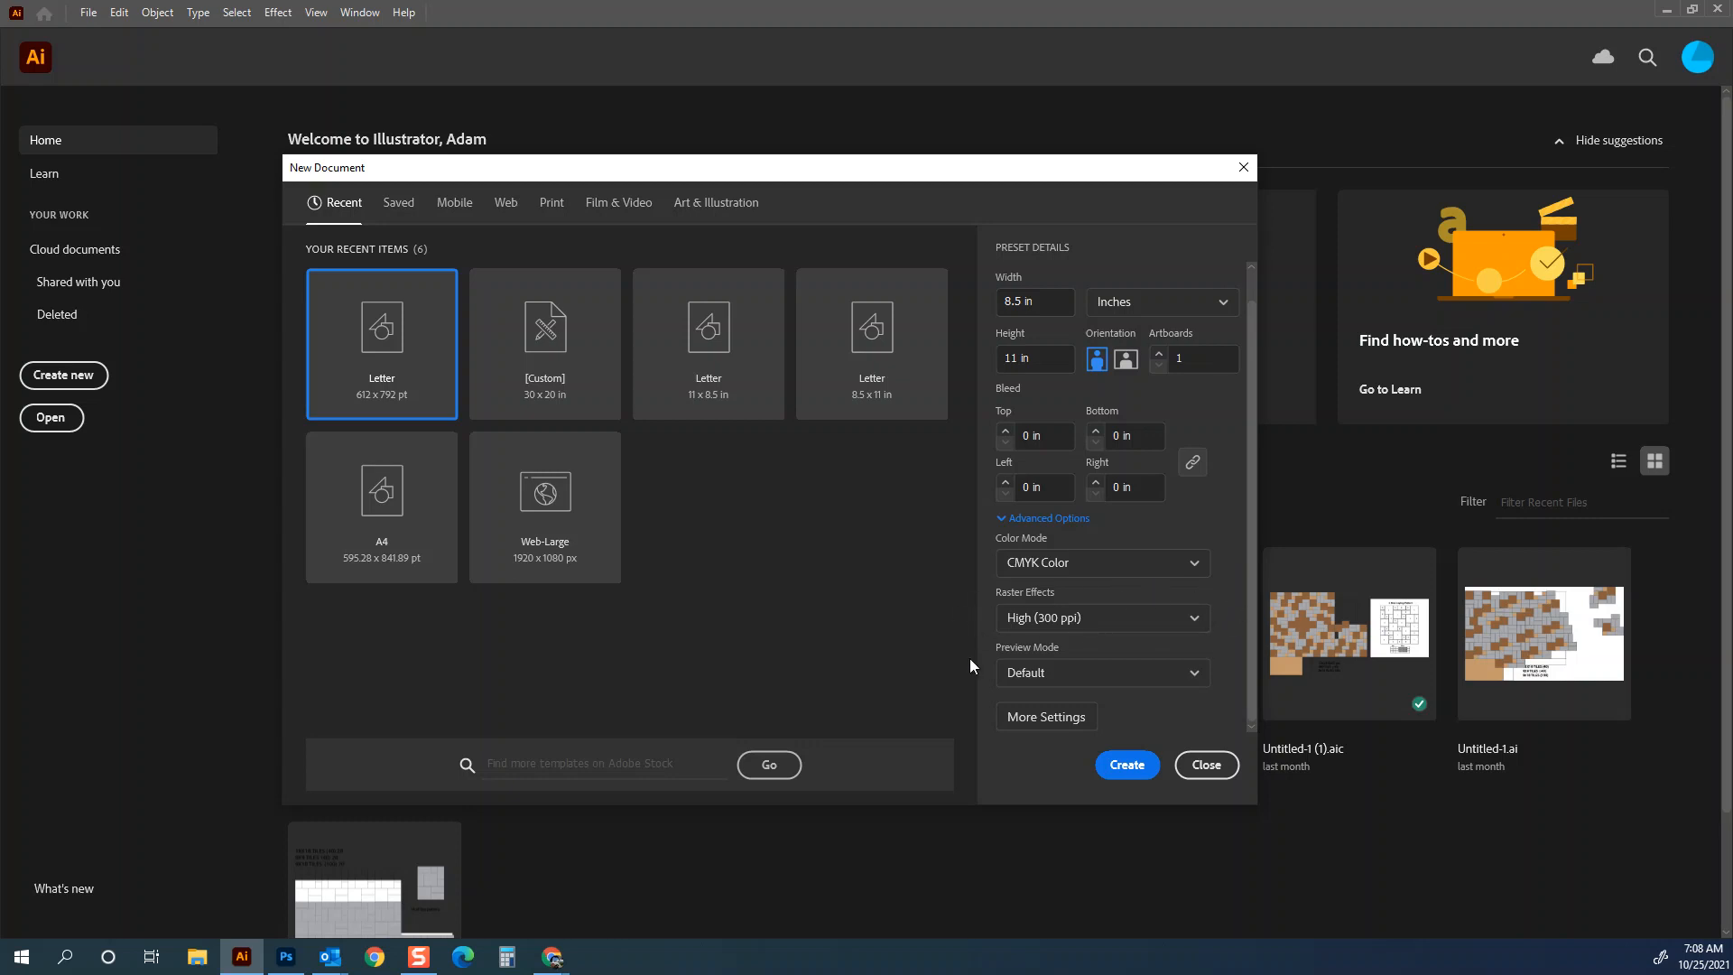
- Create the Letter document in landscape orientation, 11 in wide by 8.5 in high
left_click(1127, 361)
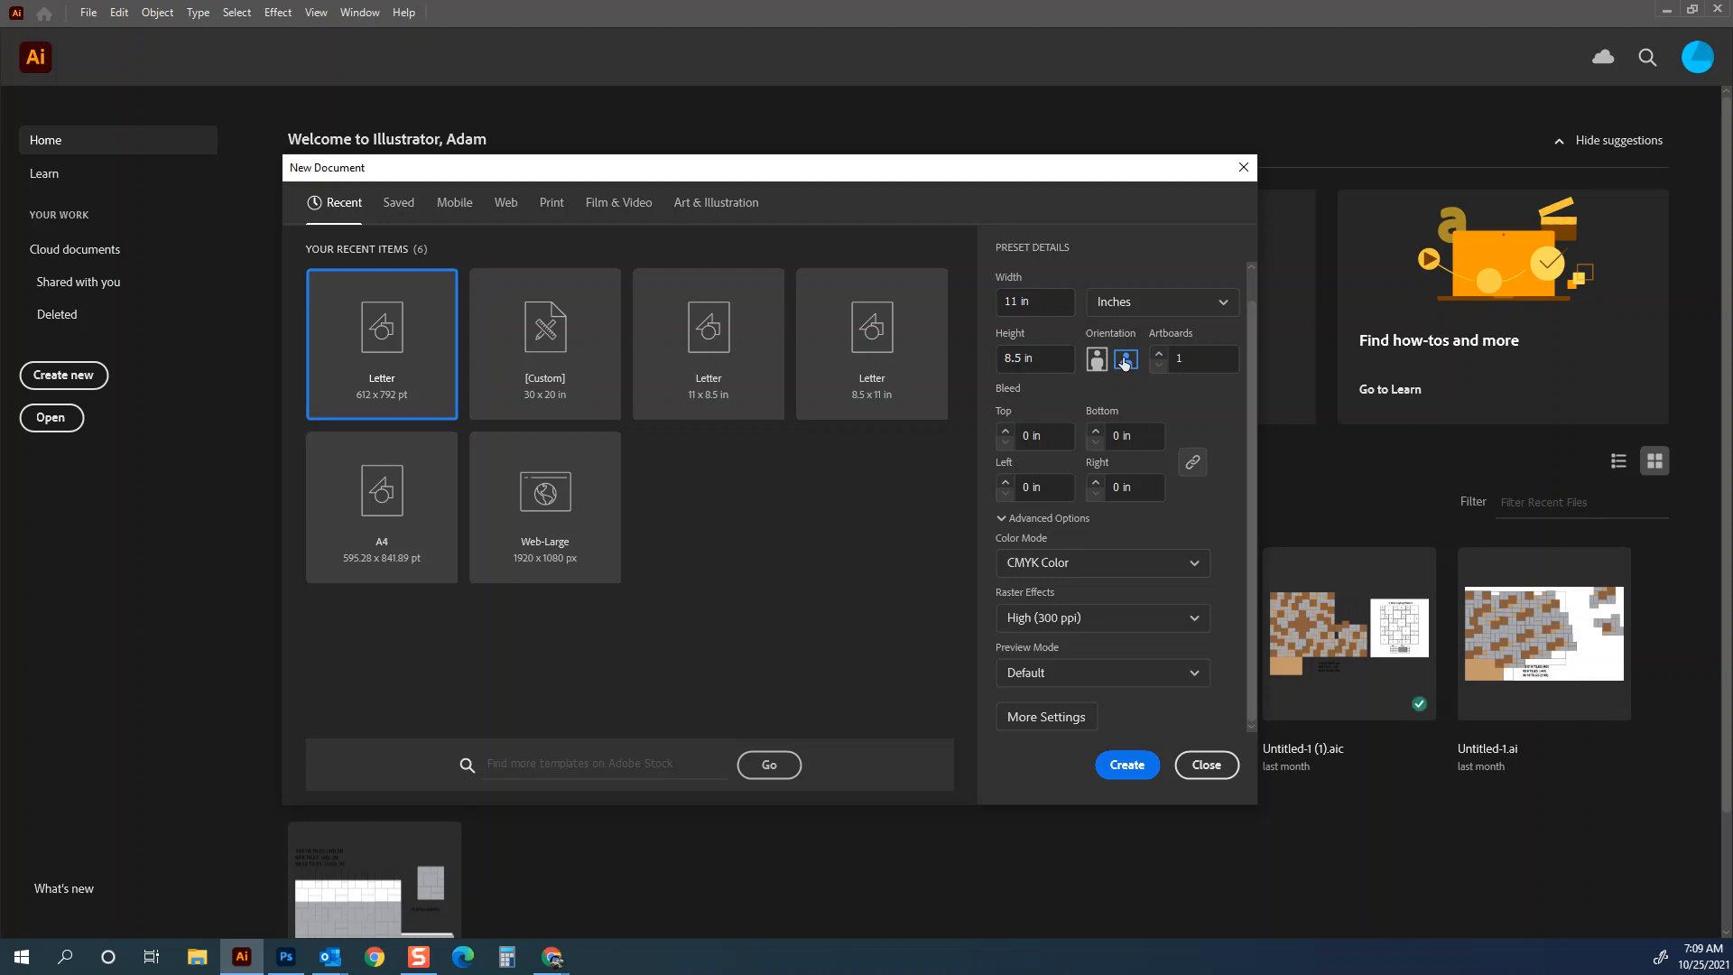
left_click(1129, 765)
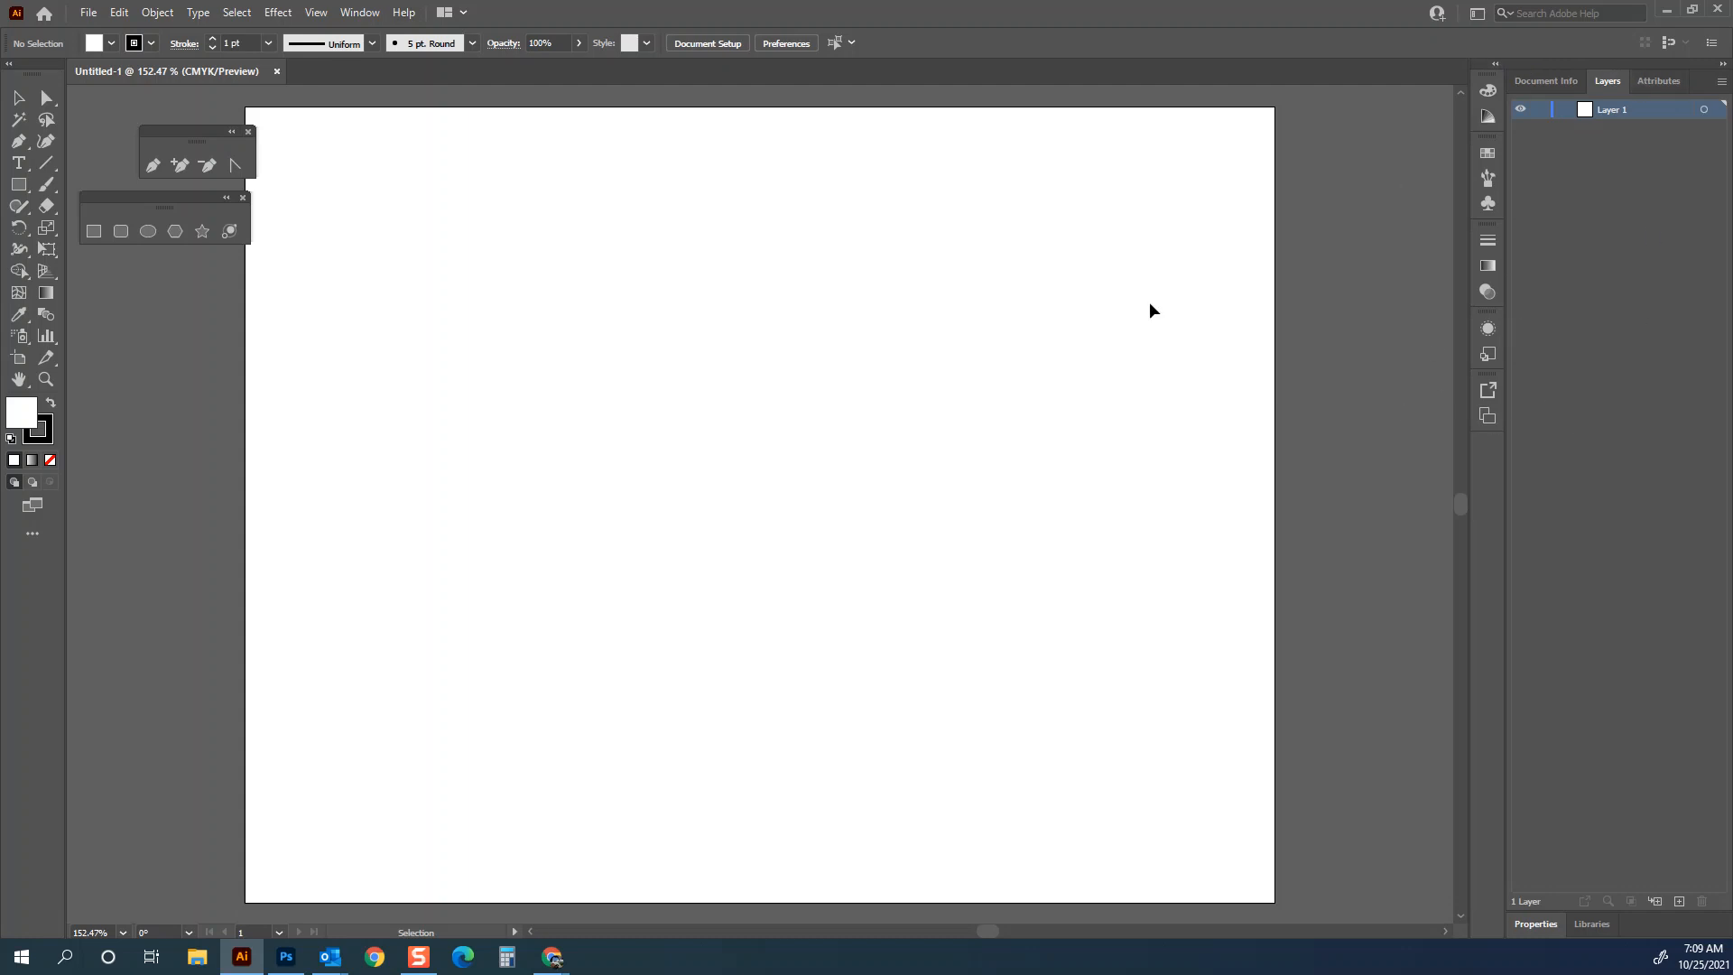
- Reset the Essentials Classic workspace and expand the collapsed panel dock
left_click(353, 12)
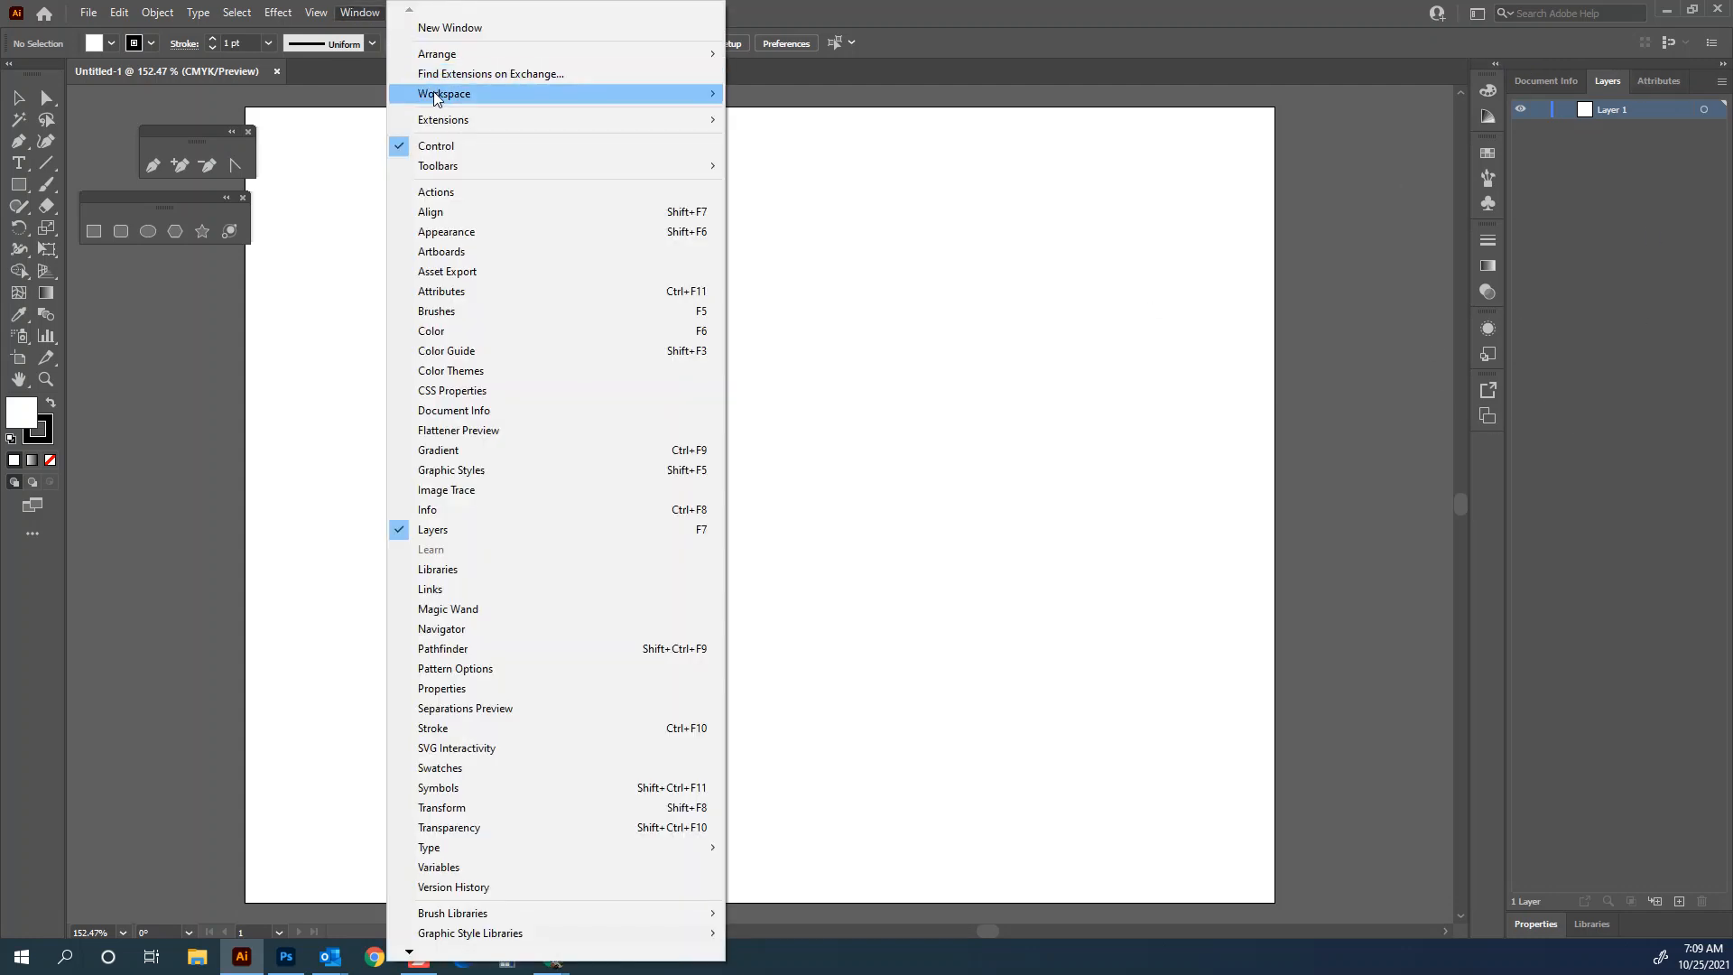
mouse_move(440, 97)
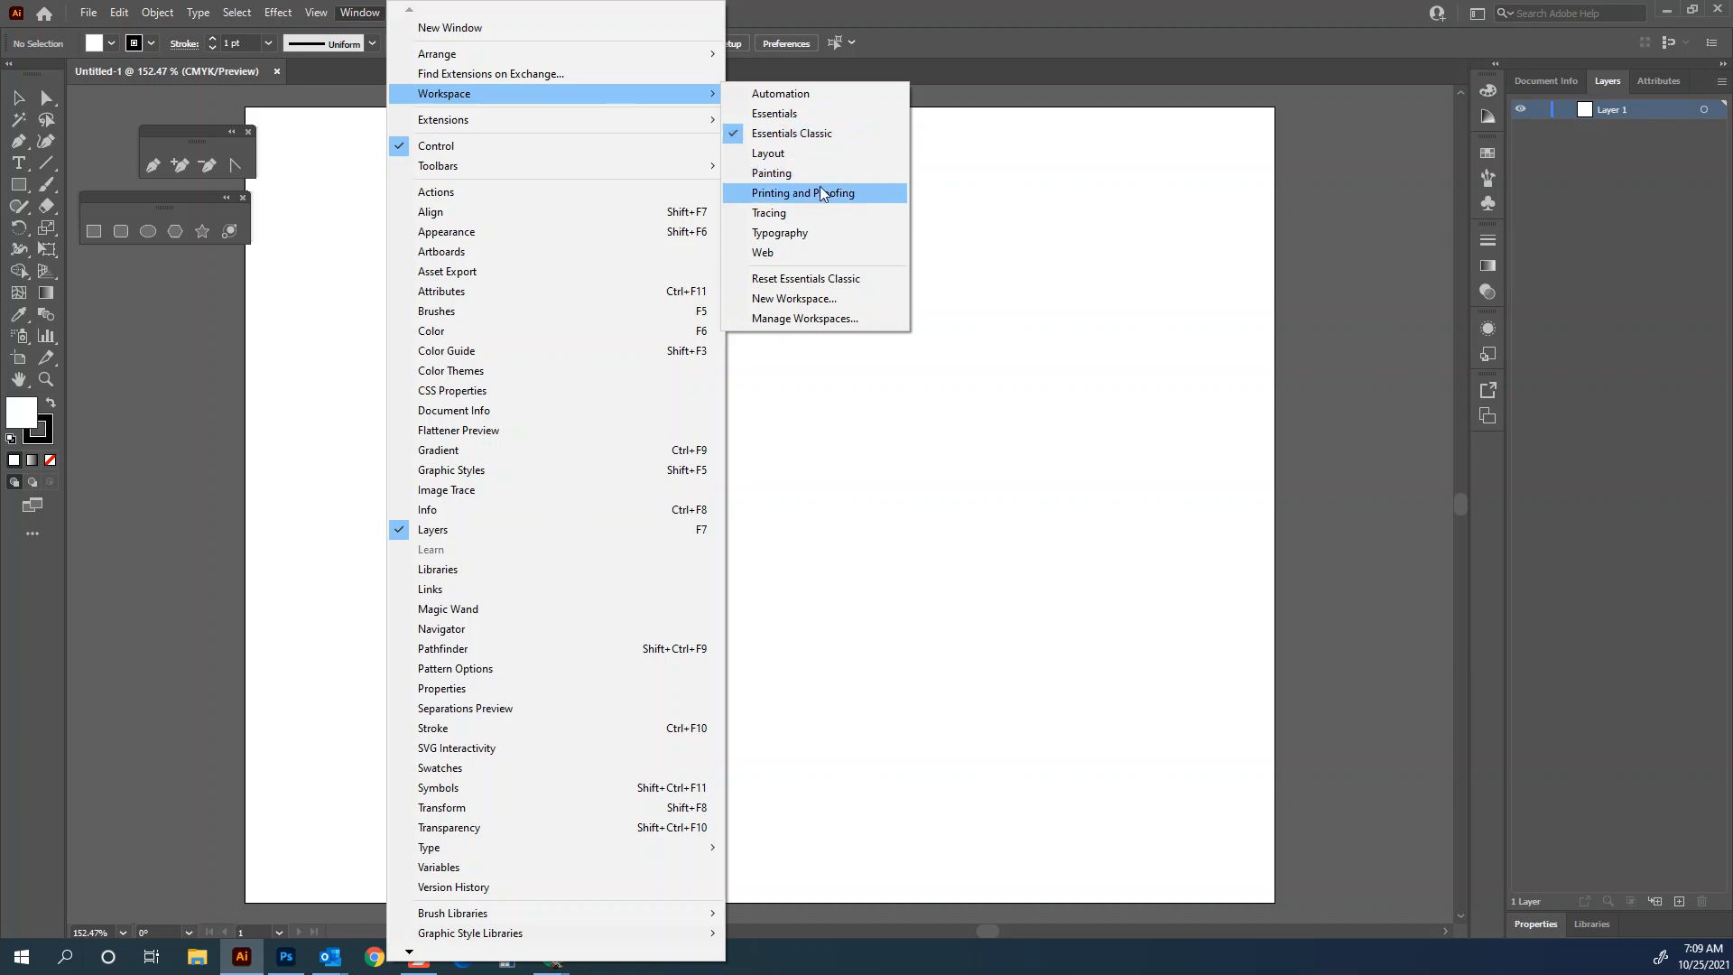
left_click(777, 286)
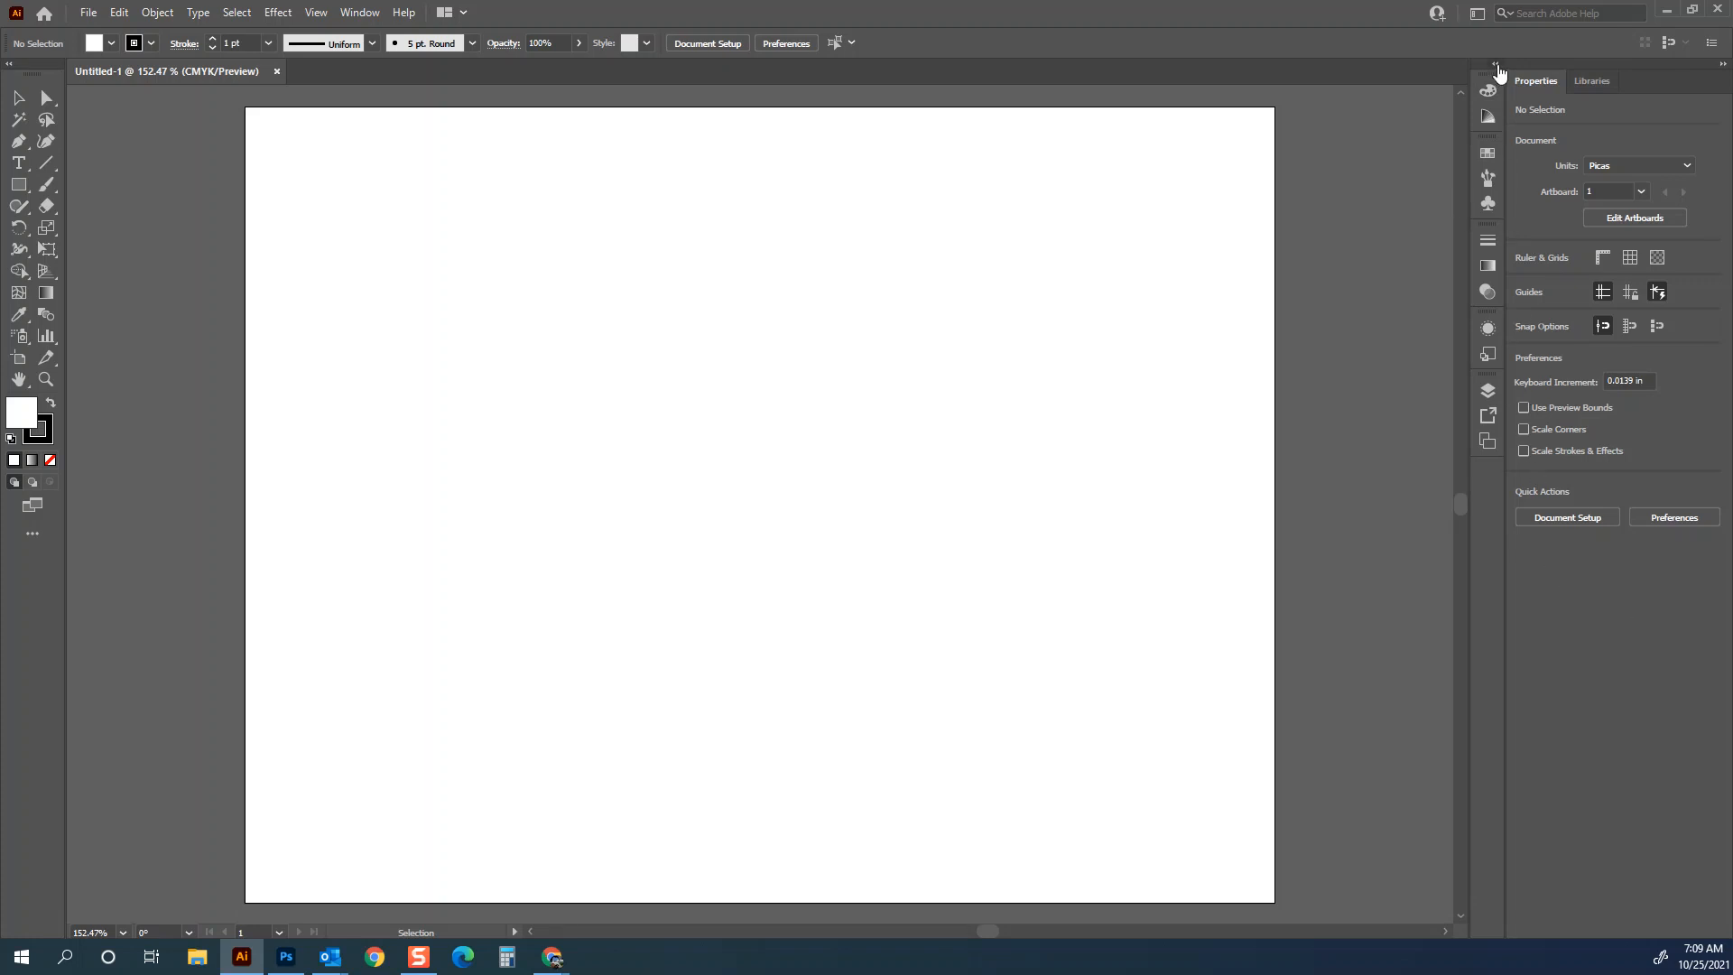
left_click(1495, 67)
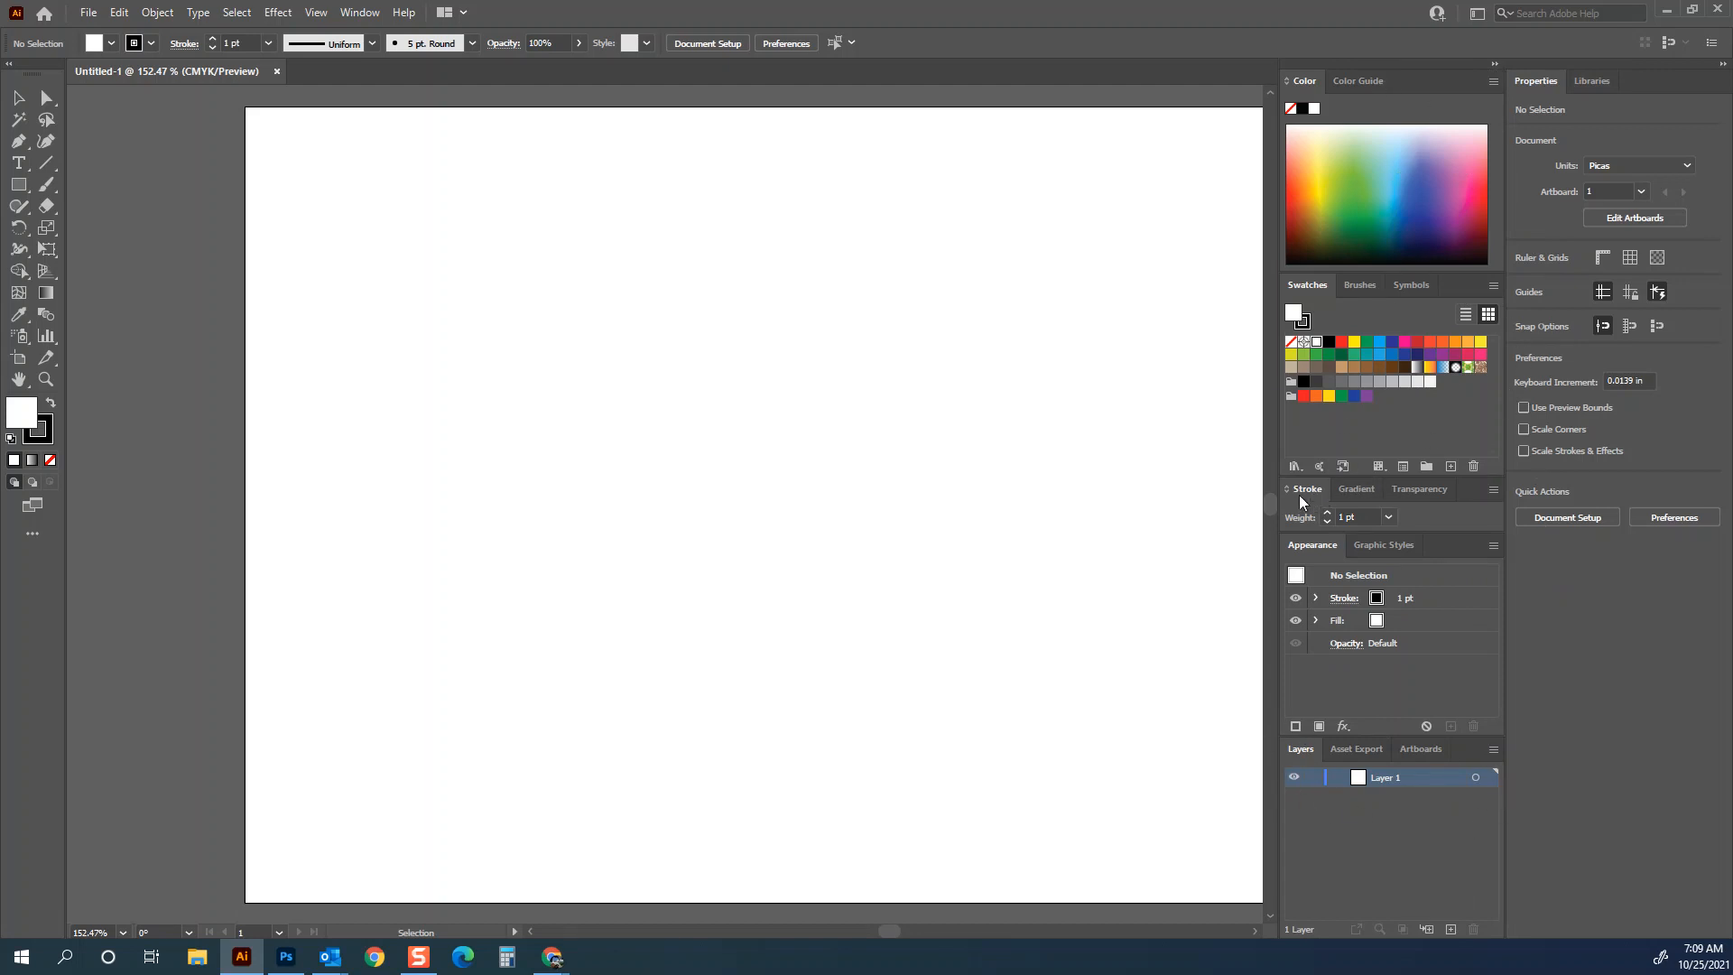
- Examine the stroke, gradient and transparency settings in turn
left_click(1378, 492)
left_click(1421, 456)
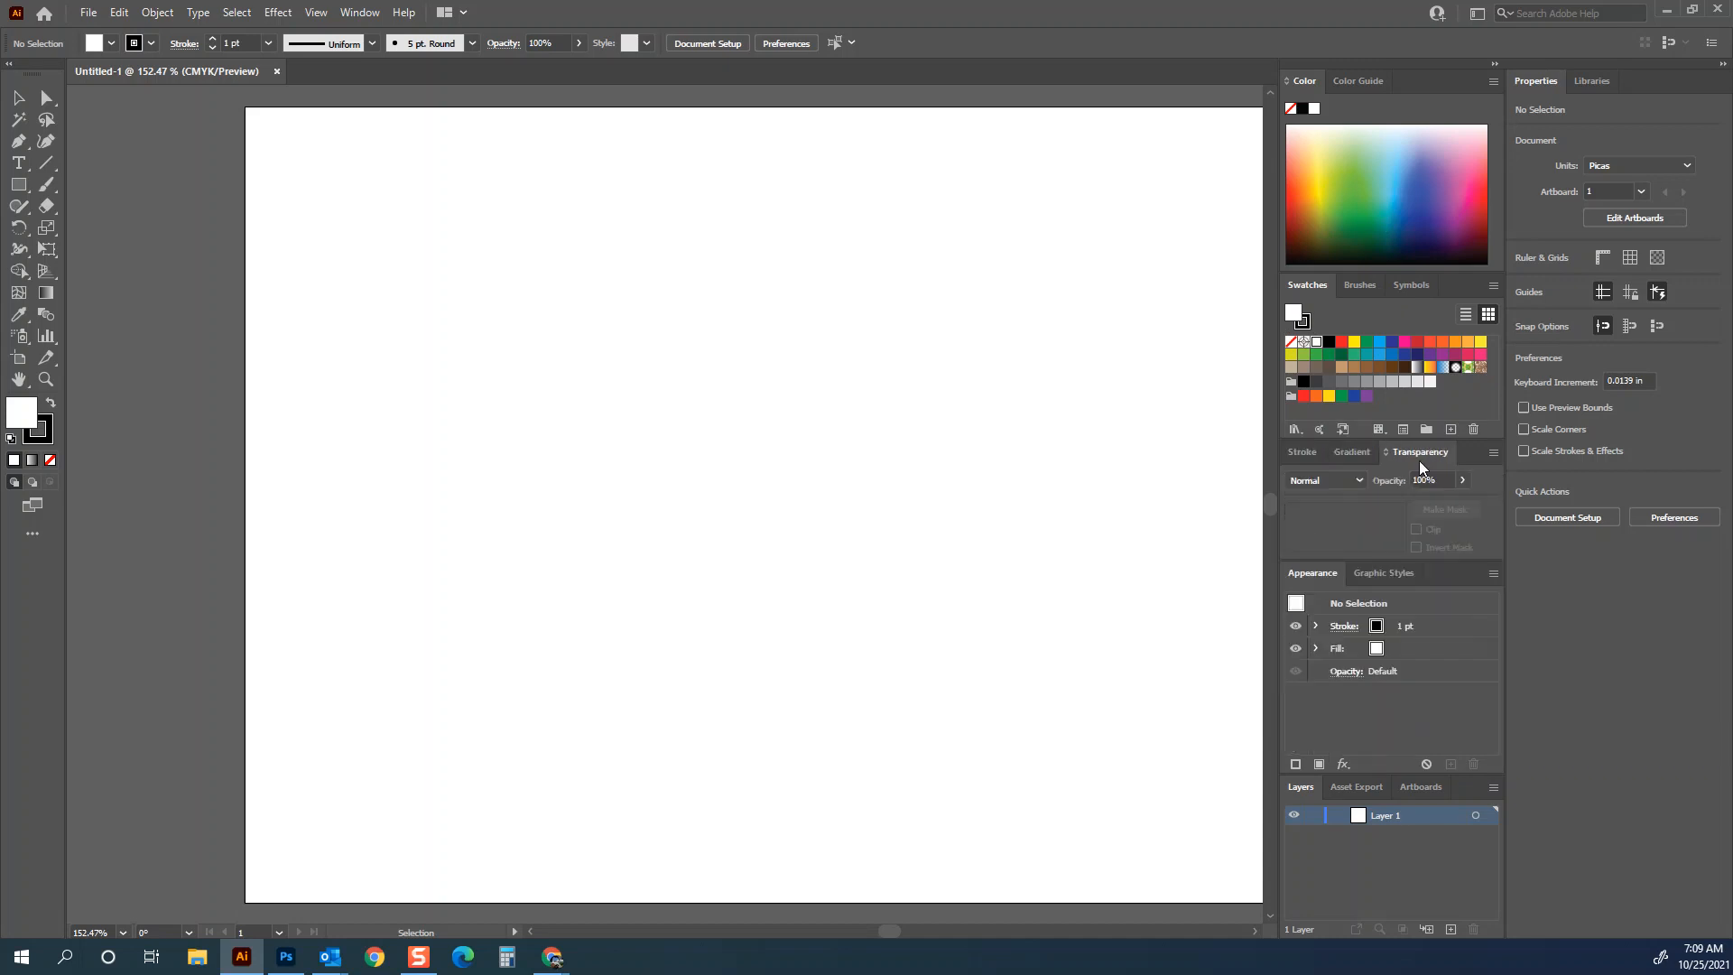
left_click(1303, 451)
left_click(1354, 452)
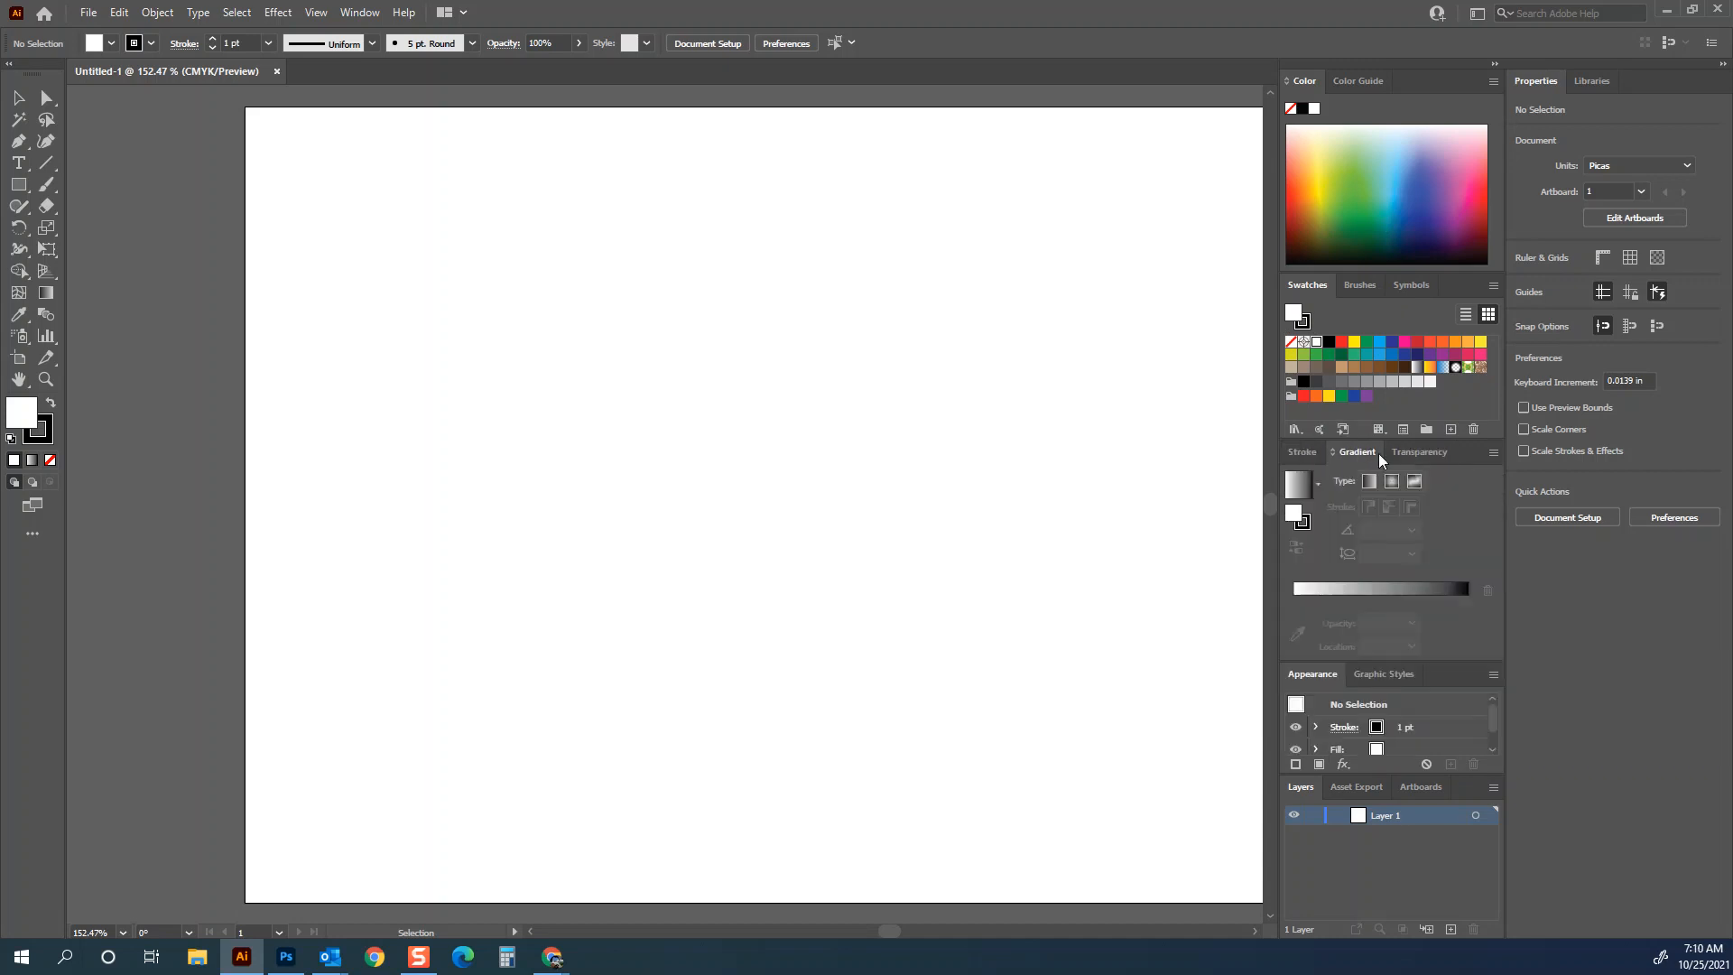
left_click(1420, 456)
left_click(1354, 451)
left_click(1304, 451)
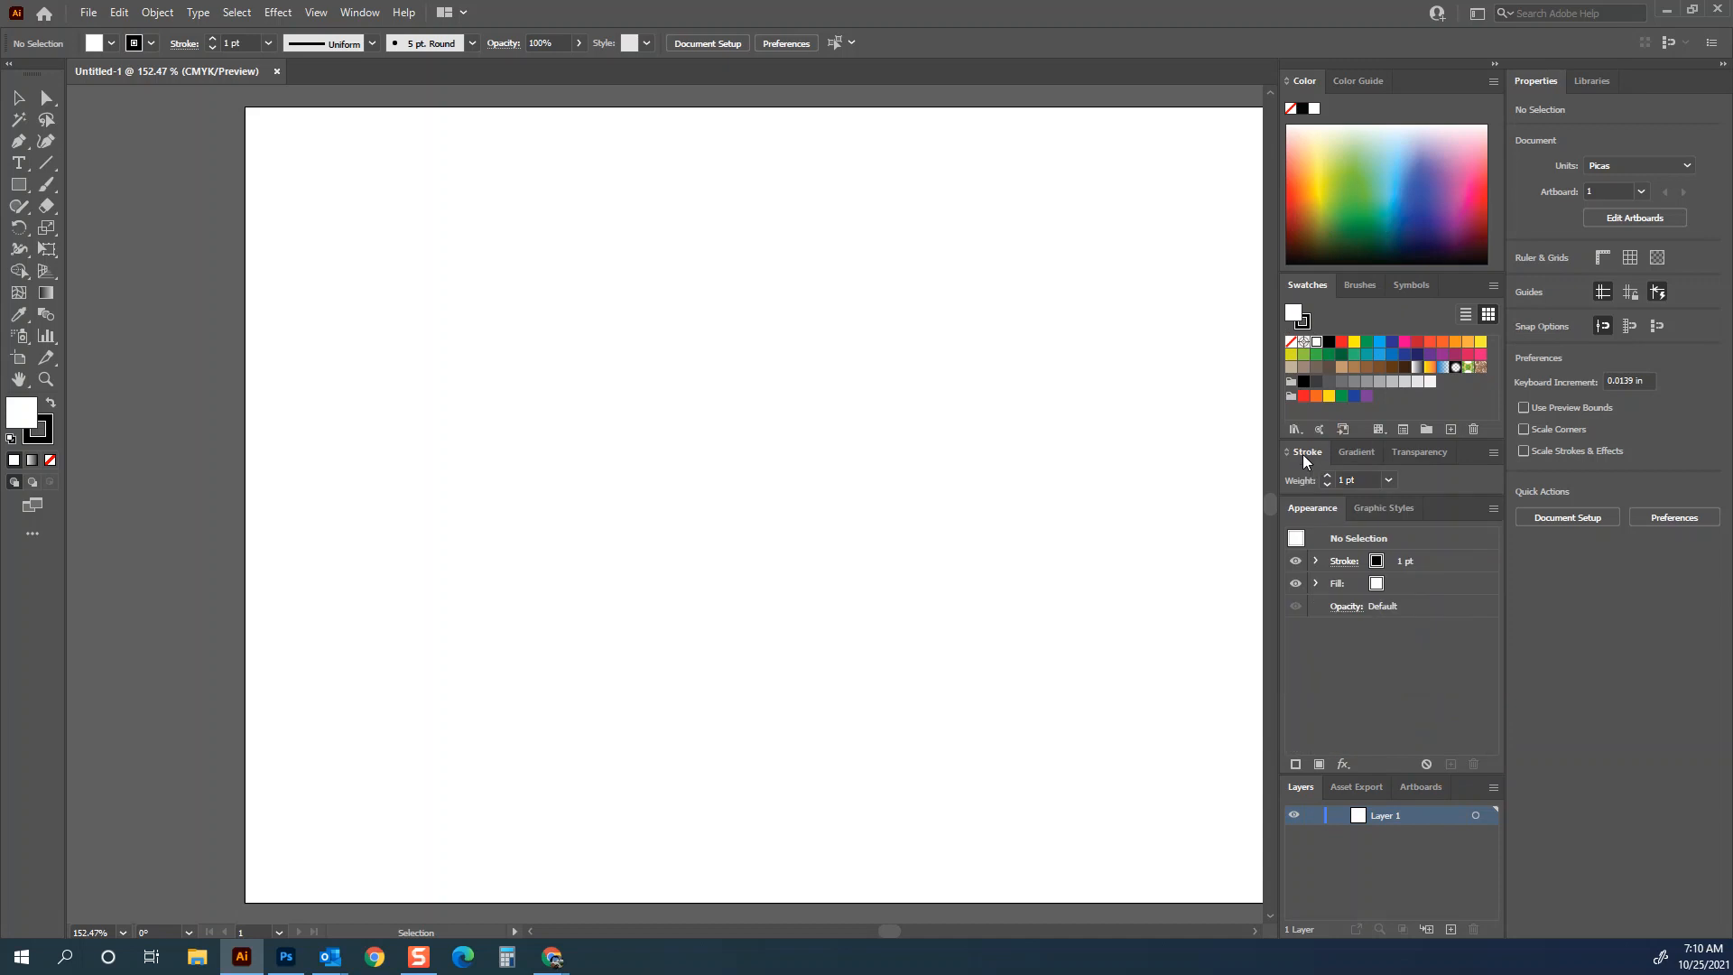
left_click(1417, 452)
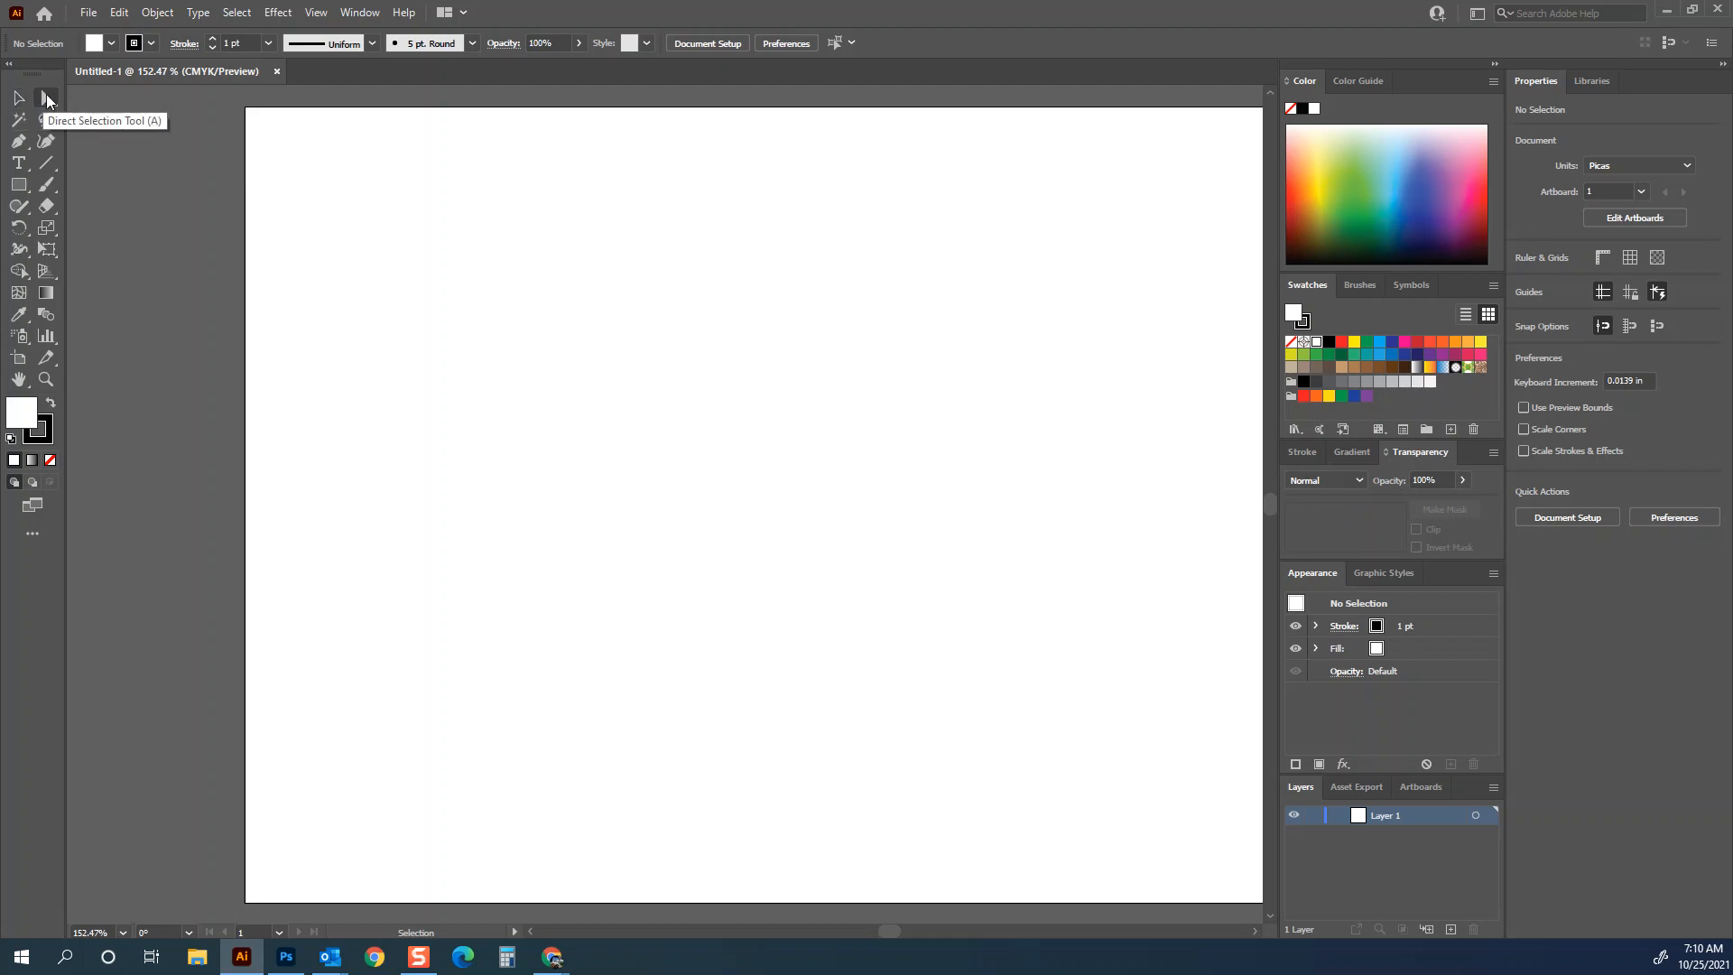
- Switch the toolbar to a single column and draw a rectangle about 2.68 x 2.39 in near the artboard's upper-left corner
left_click(9, 64)
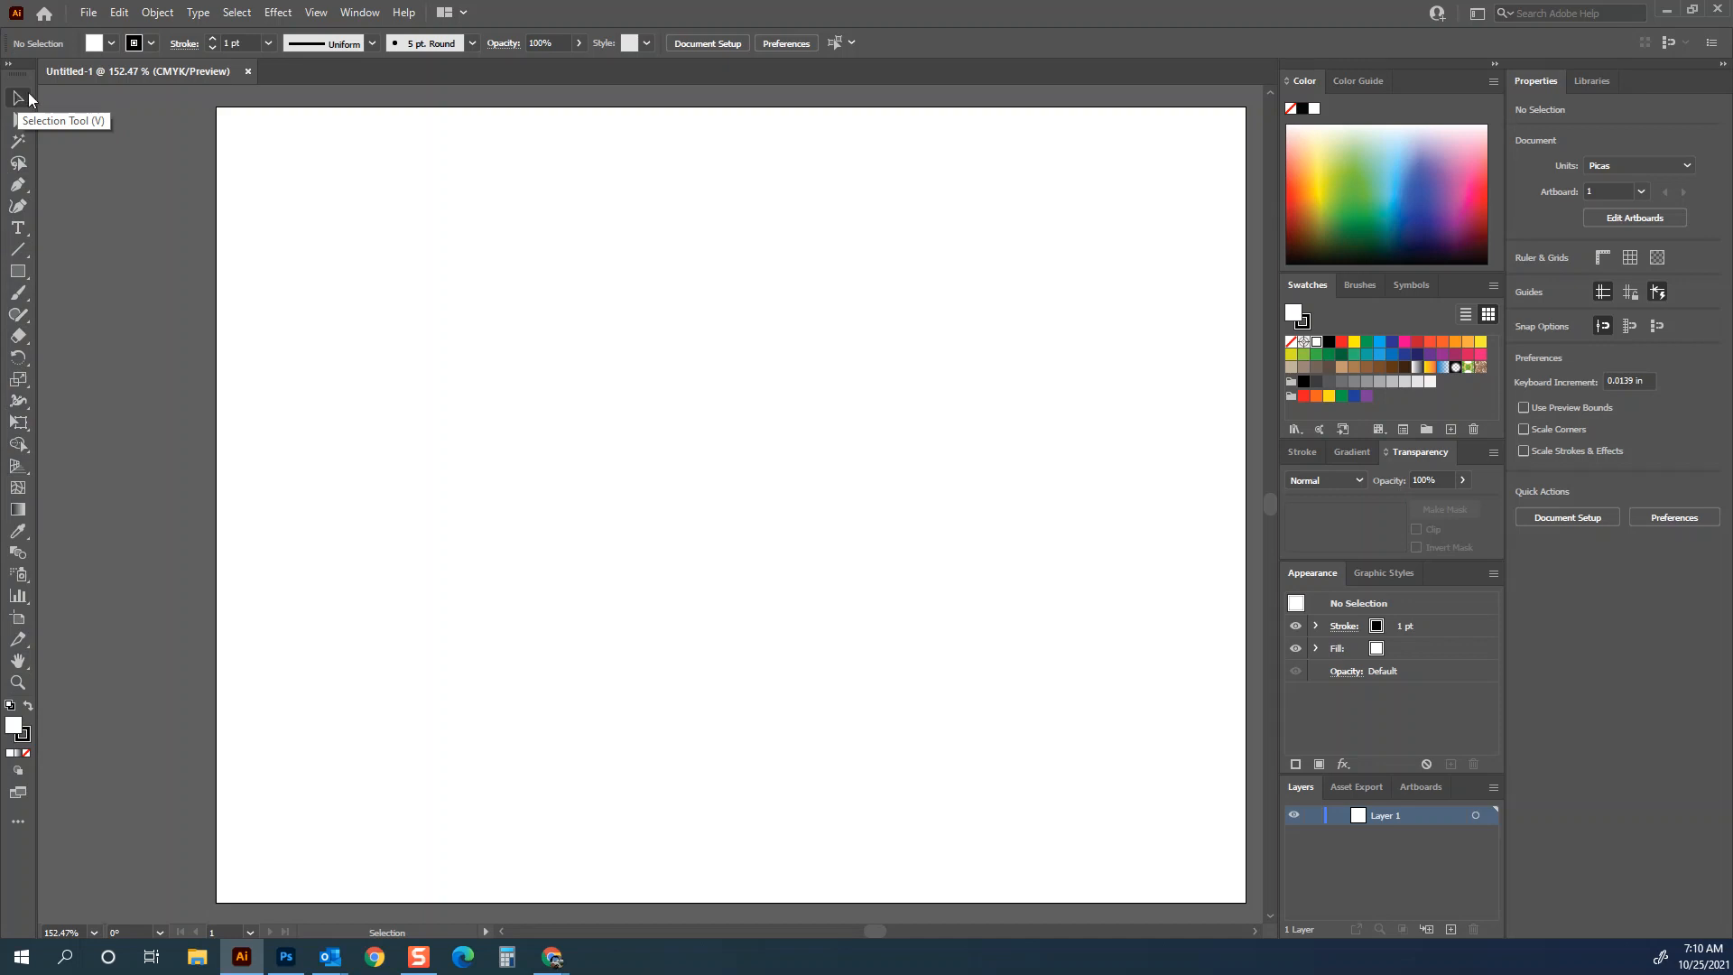
left_click(15, 273)
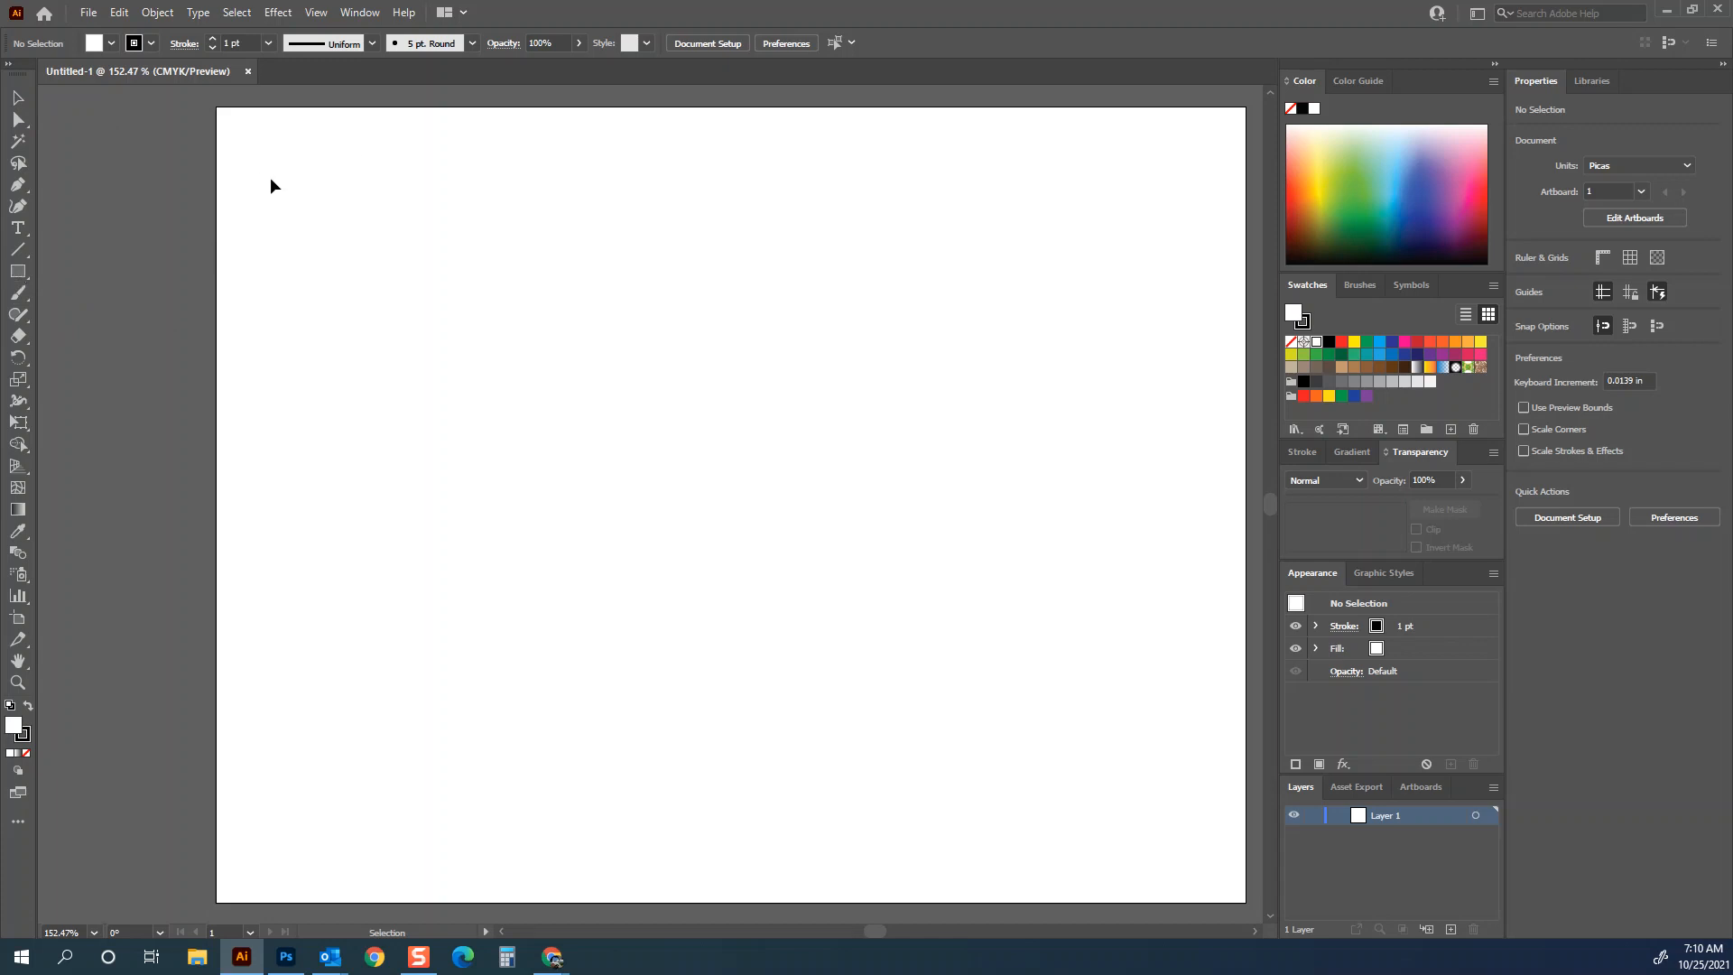
left_click(22, 272)
mouse_move(241, 136)
left_mouse_down()
mouse_move(456, 305)
mouse_move(492, 360)
left_mouse_up()
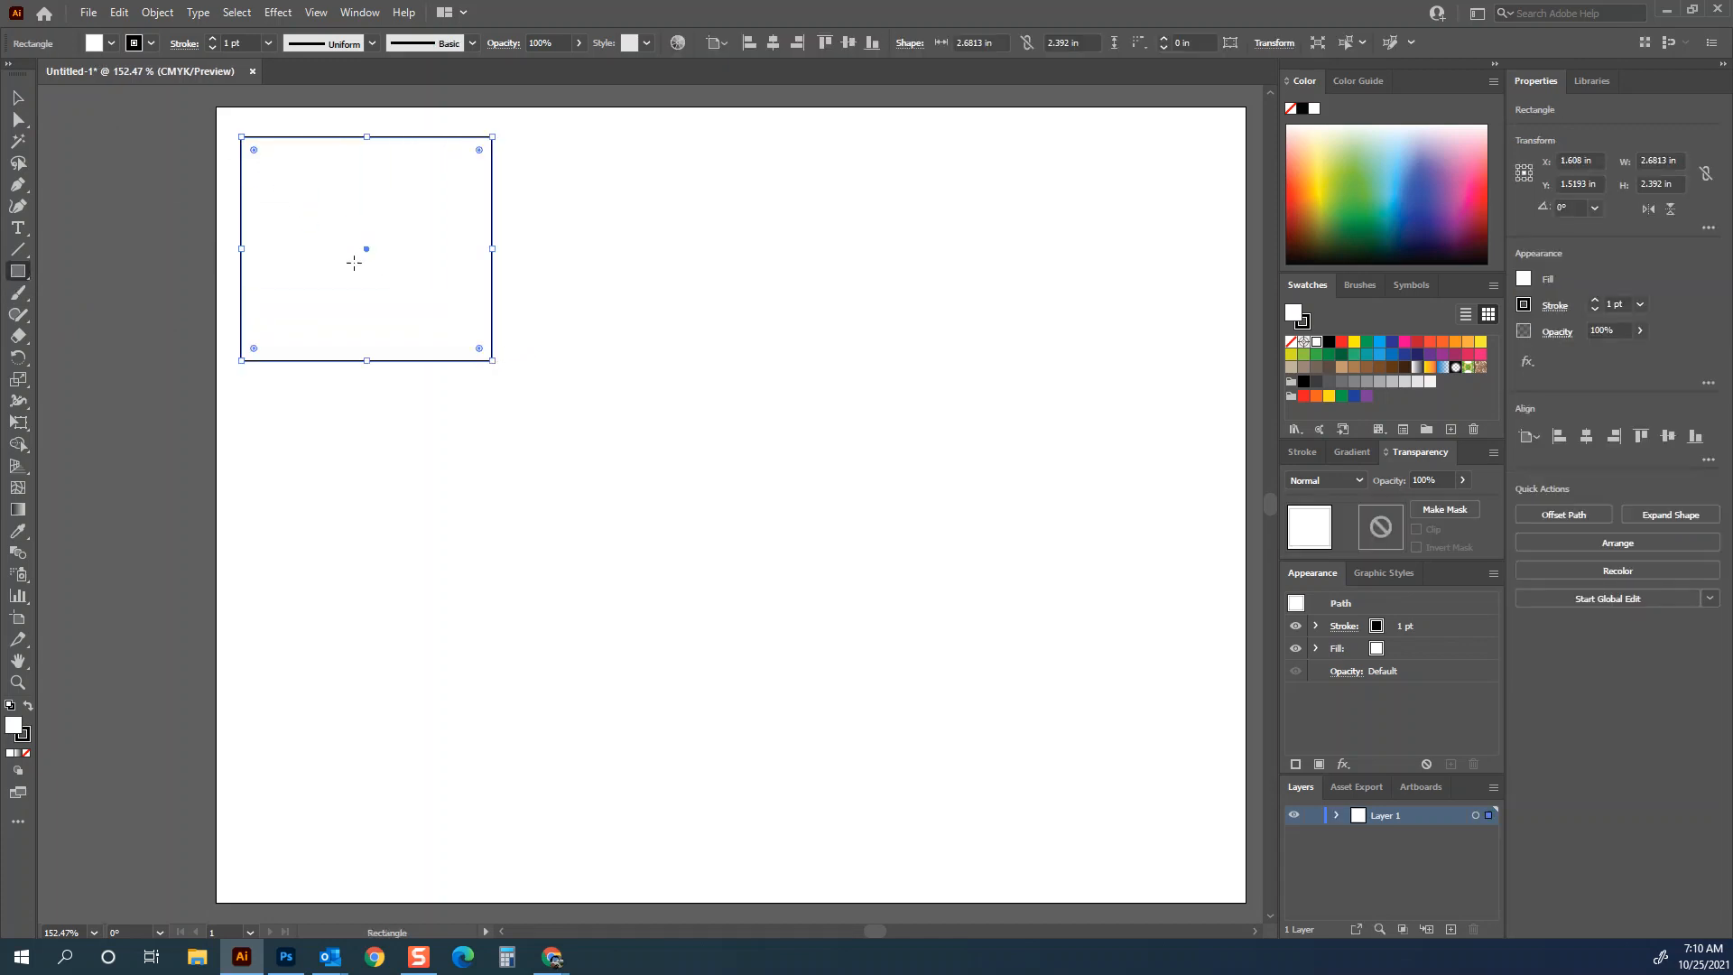
- Move the rectangle to the upper middle of the artboard and resize it to about 2.62 x 2.49 in
left_click(18, 98)
left_click_drag(336, 190, 670, 290)
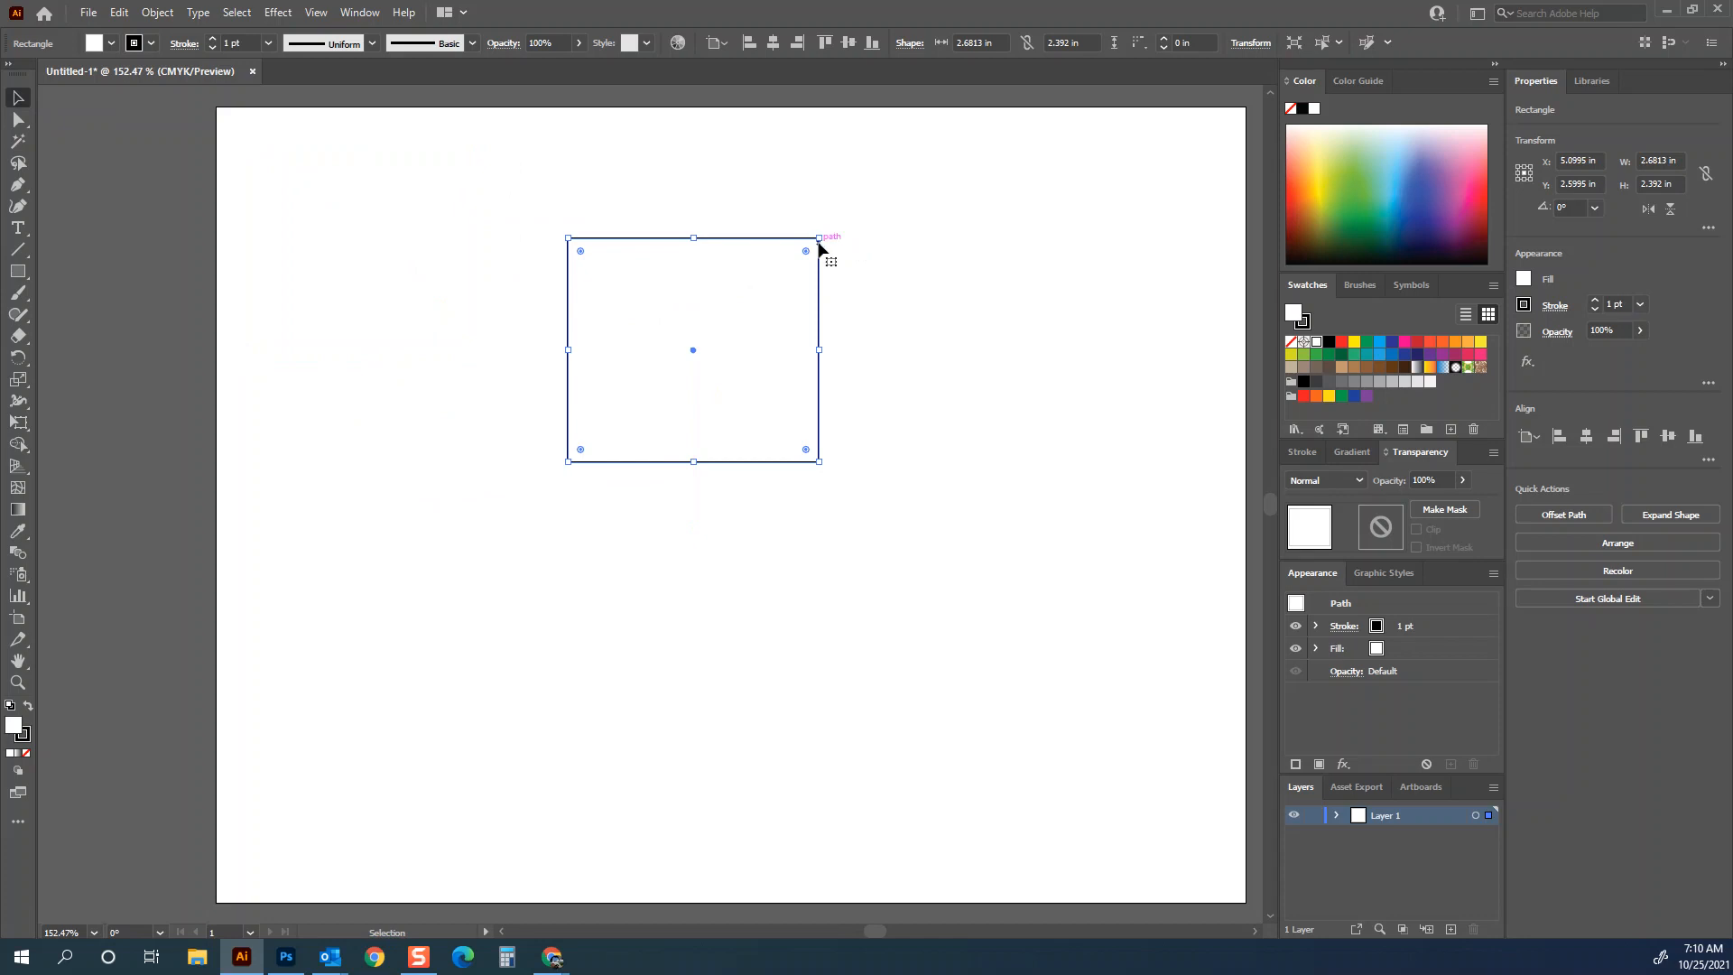
mouse_move(822, 237)
left_mouse_down()
mouse_move(759, 302)
mouse_move(815, 231)
left_mouse_up()
- Raise the rectangle's stroke weight to 9 pt and bring it back down to 6 pt
left_click(1305, 453)
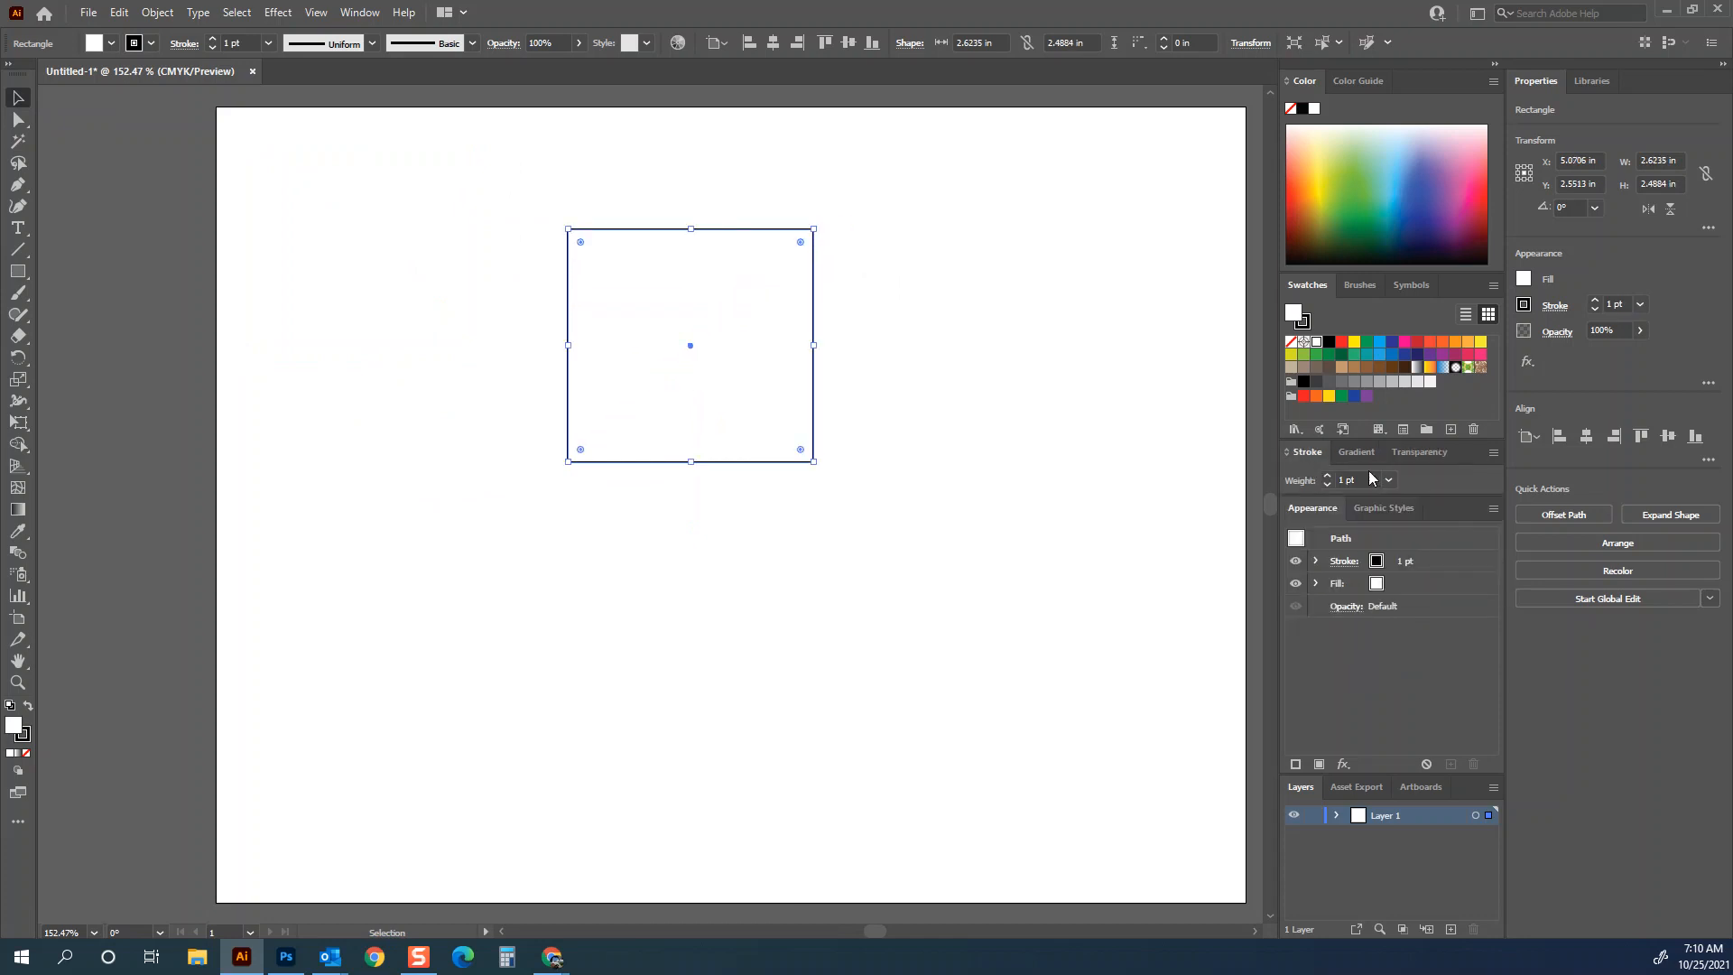
left_click(1327, 476)
left_click(1327, 477)
left_click(1327, 476)
left_click(1327, 476)
left_click(1327, 477)
left_click(1327, 477)
left_click(1327, 477)
left_click(1327, 477)
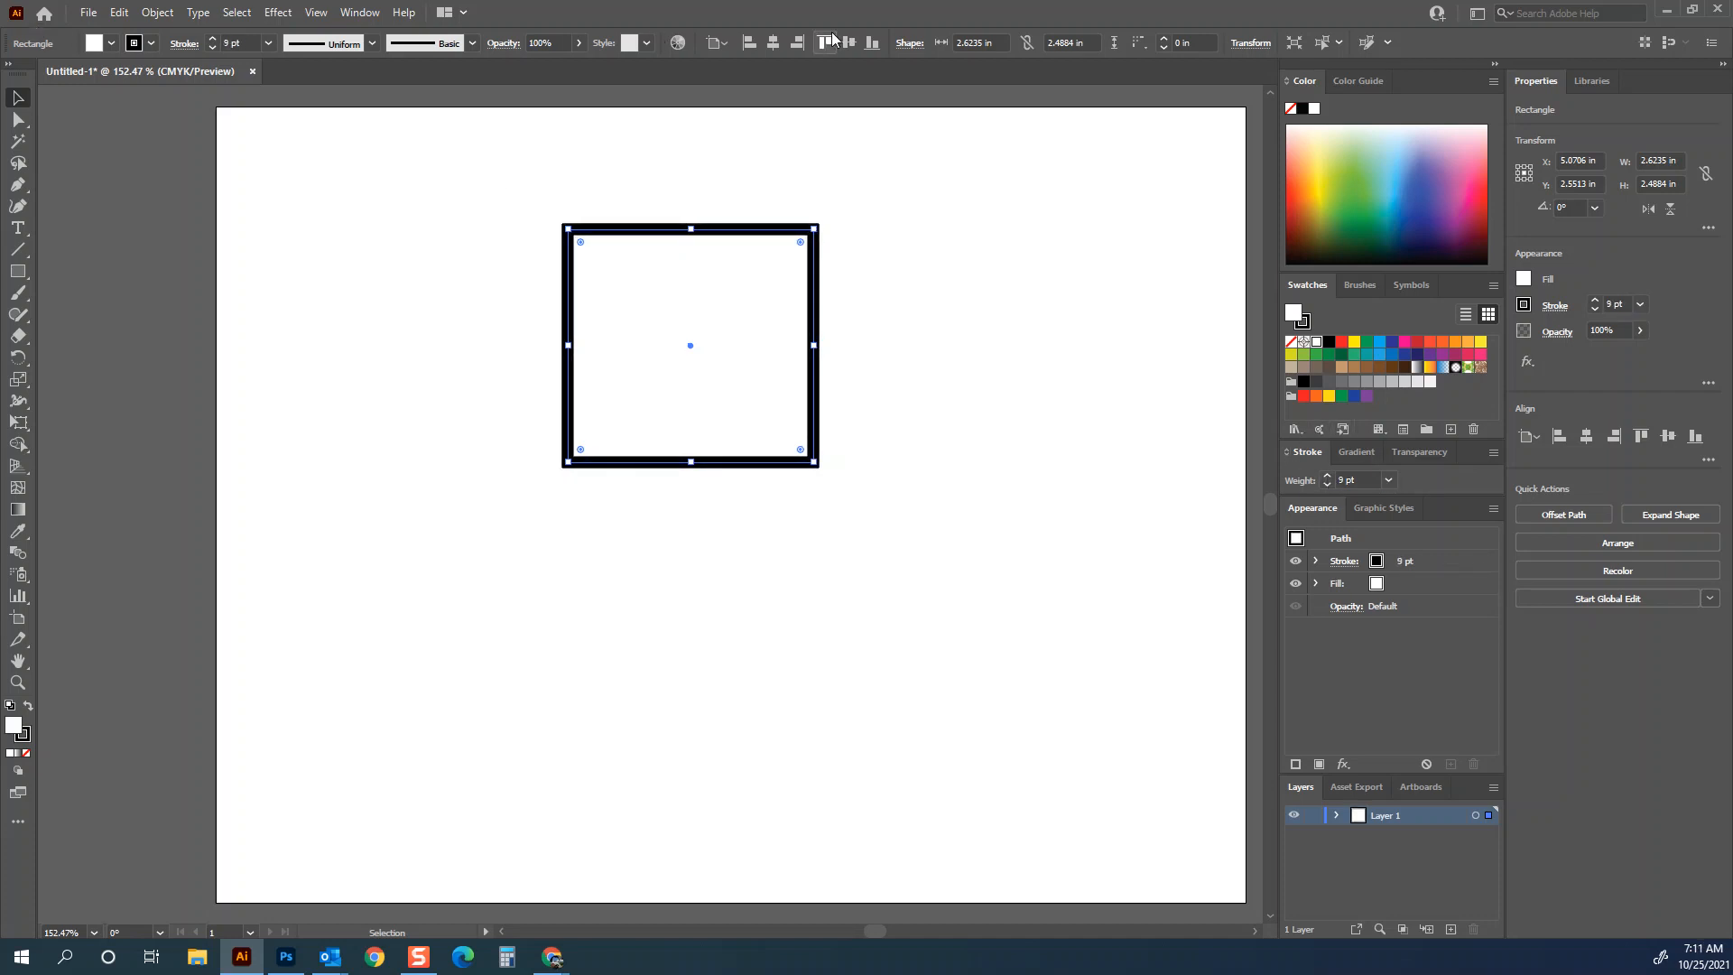
left_click(213, 45)
left_click(213, 45)
left_click(213, 45)
- Give the rectangle a purple stroke and an orange fill
left_click(151, 43)
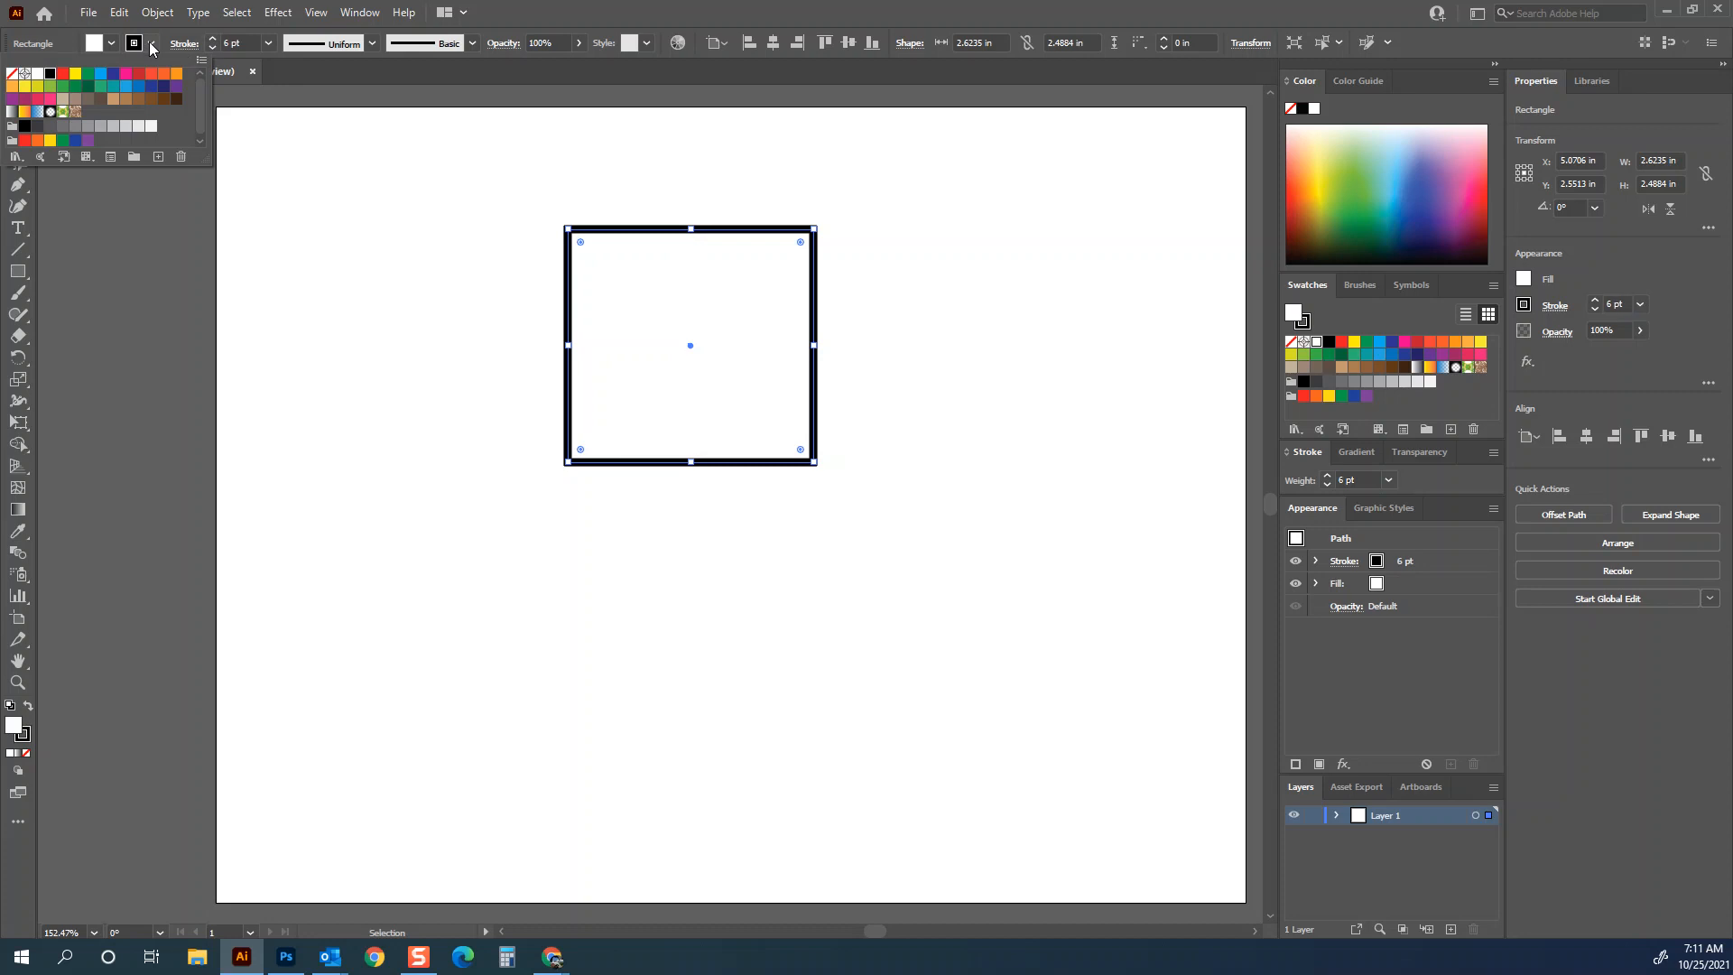
left_click(175, 86)
left_click(111, 51)
left_click(111, 43)
left_click(176, 74)
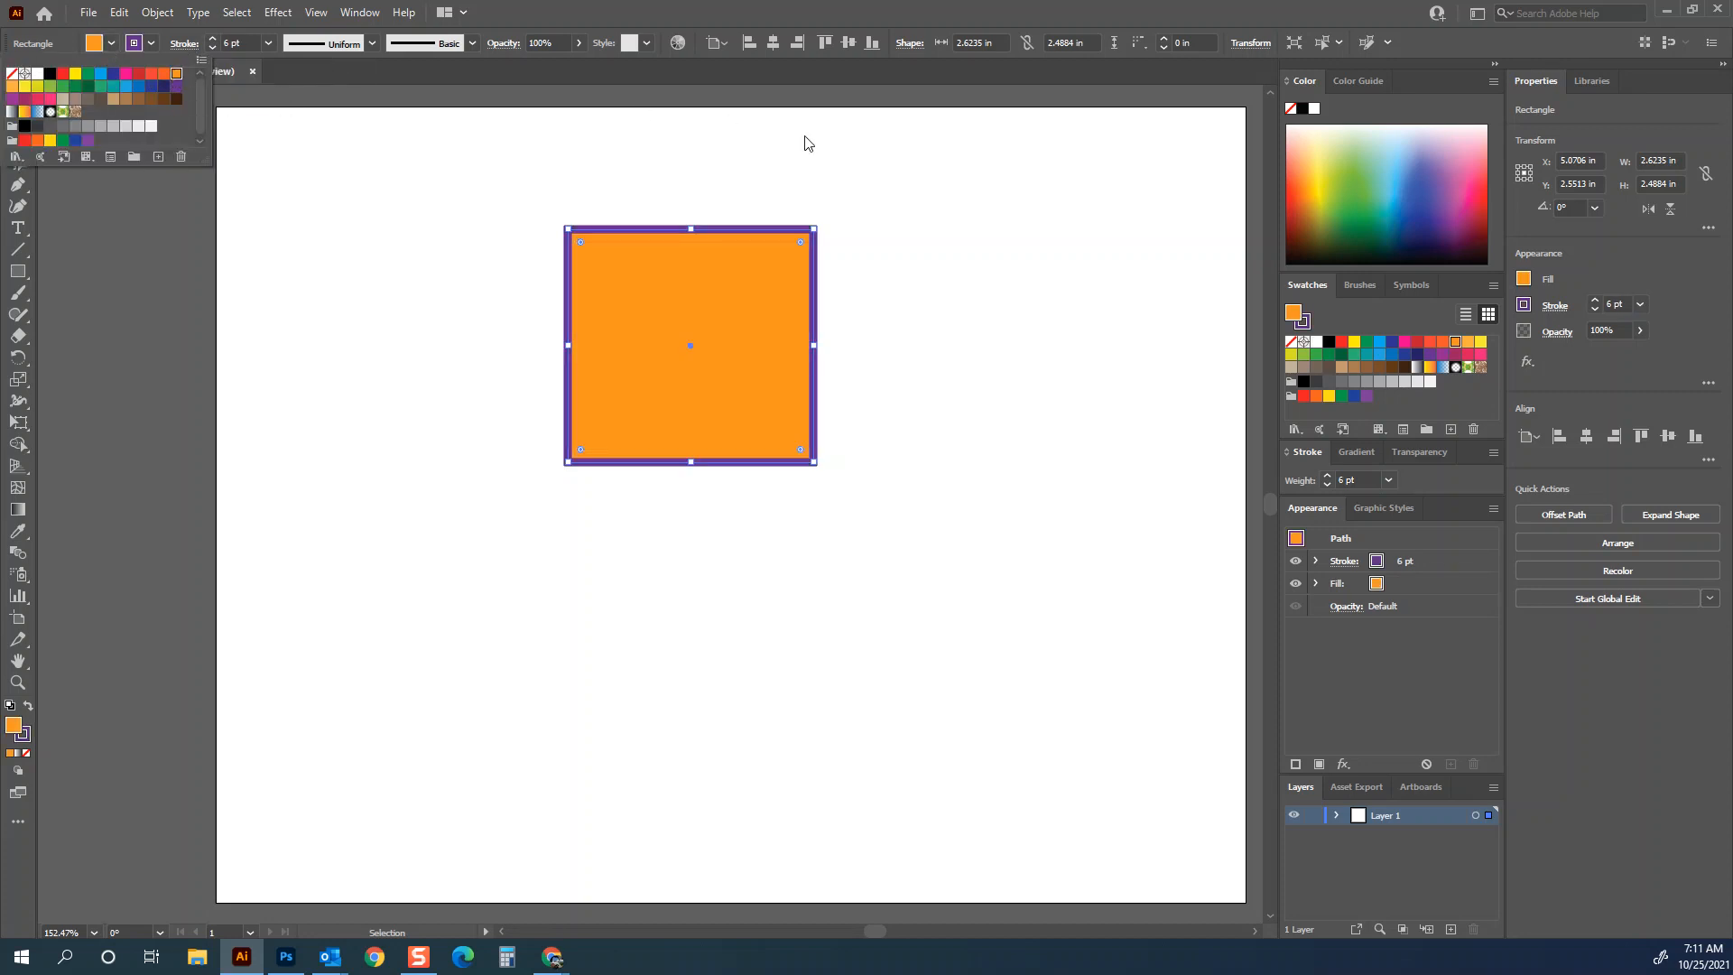
left_click(756, 136)
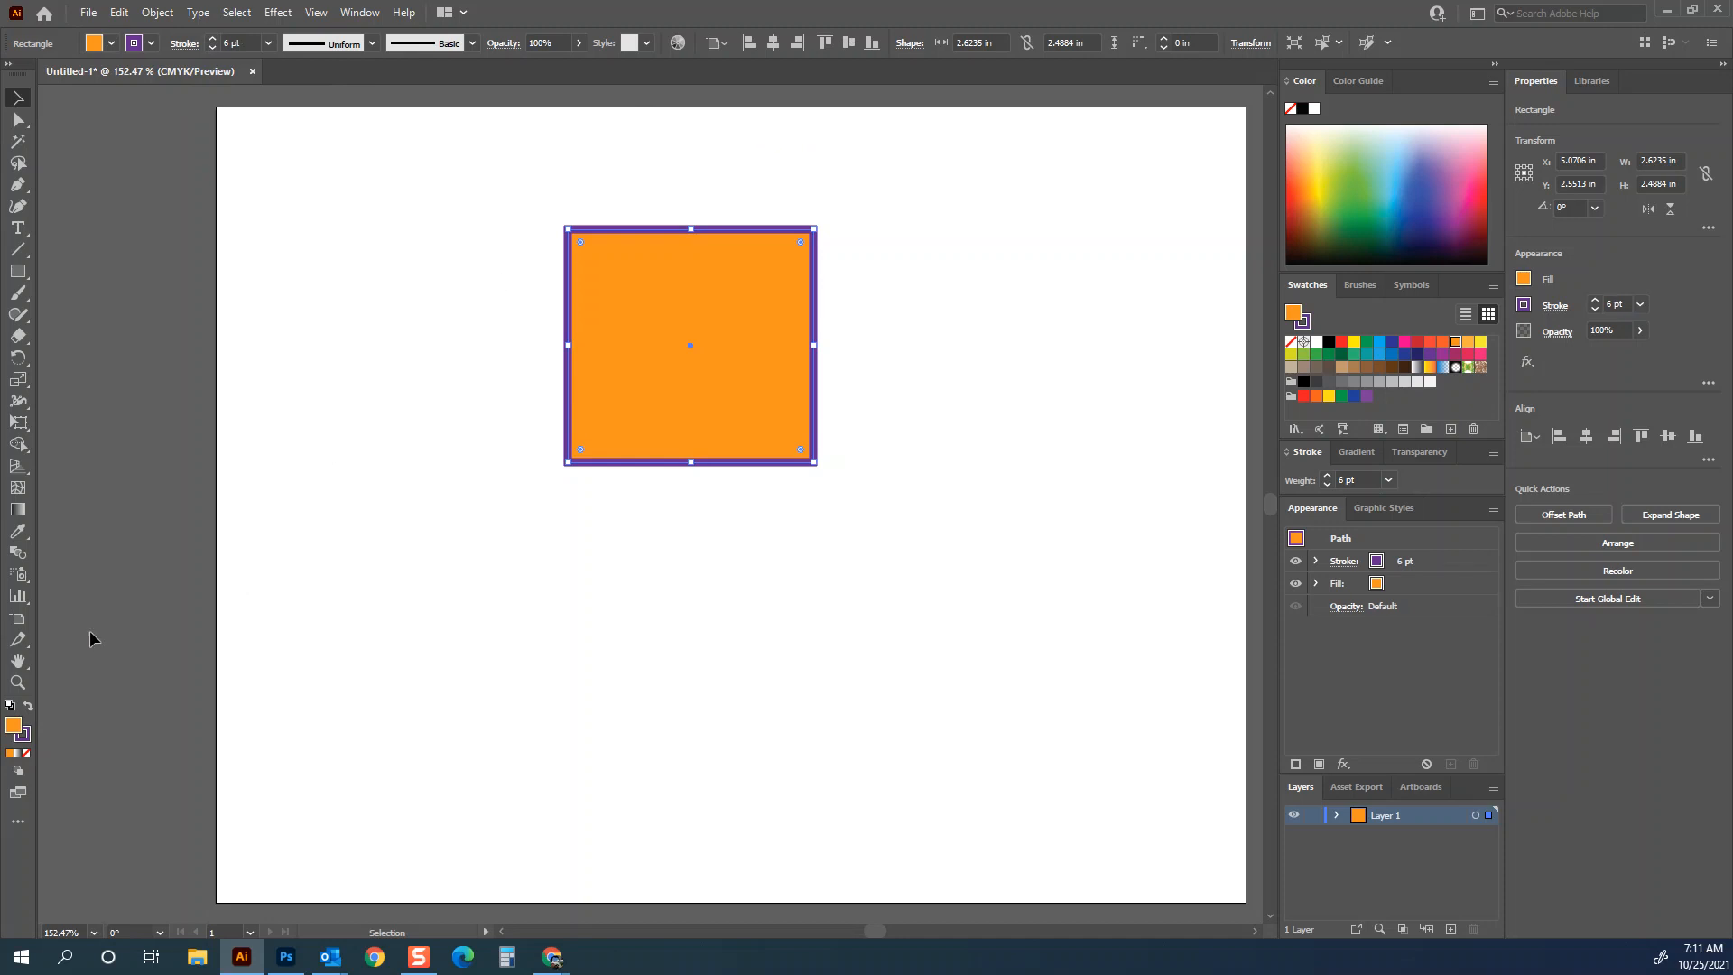
- Swap the rectangle's fill and stroke colors back and forth, ending with orange fill and purple stroke
left_click(28, 708)
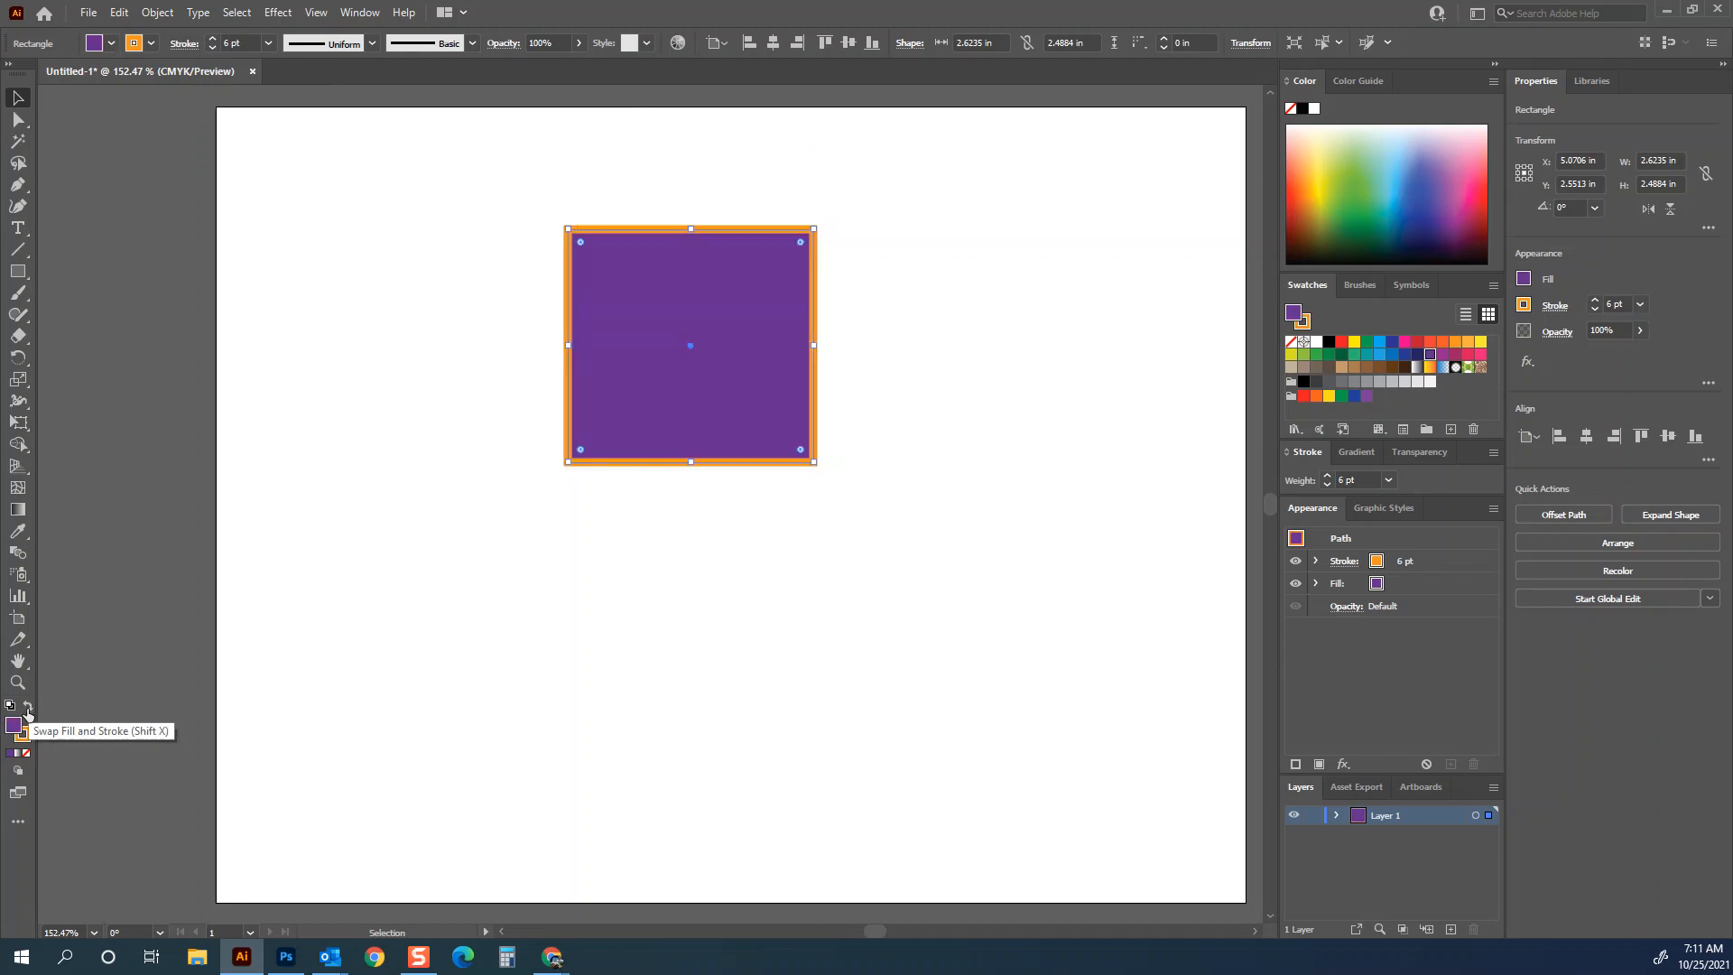
left_click(28, 708)
left_click(28, 707)
left_click(28, 707)
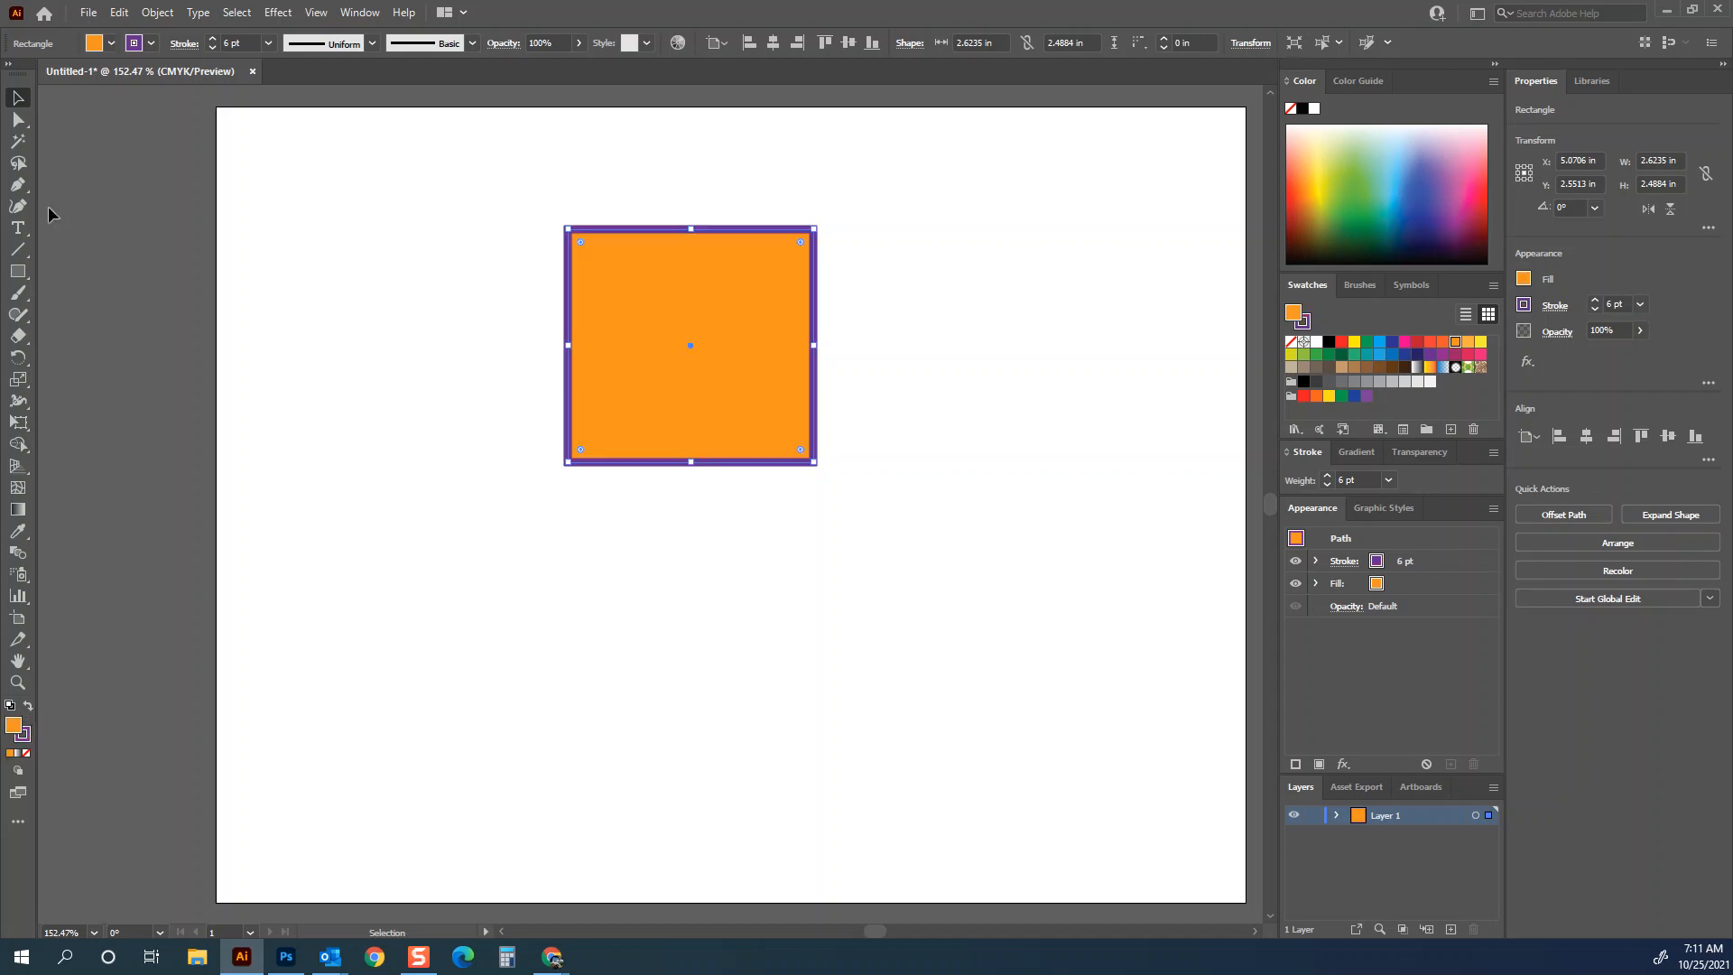
- Restore the two-column toolbar and skew the rectangle into an irregular quadrilateral by moving its two upper corners with the Direct Selection tool
left_click(9, 68)
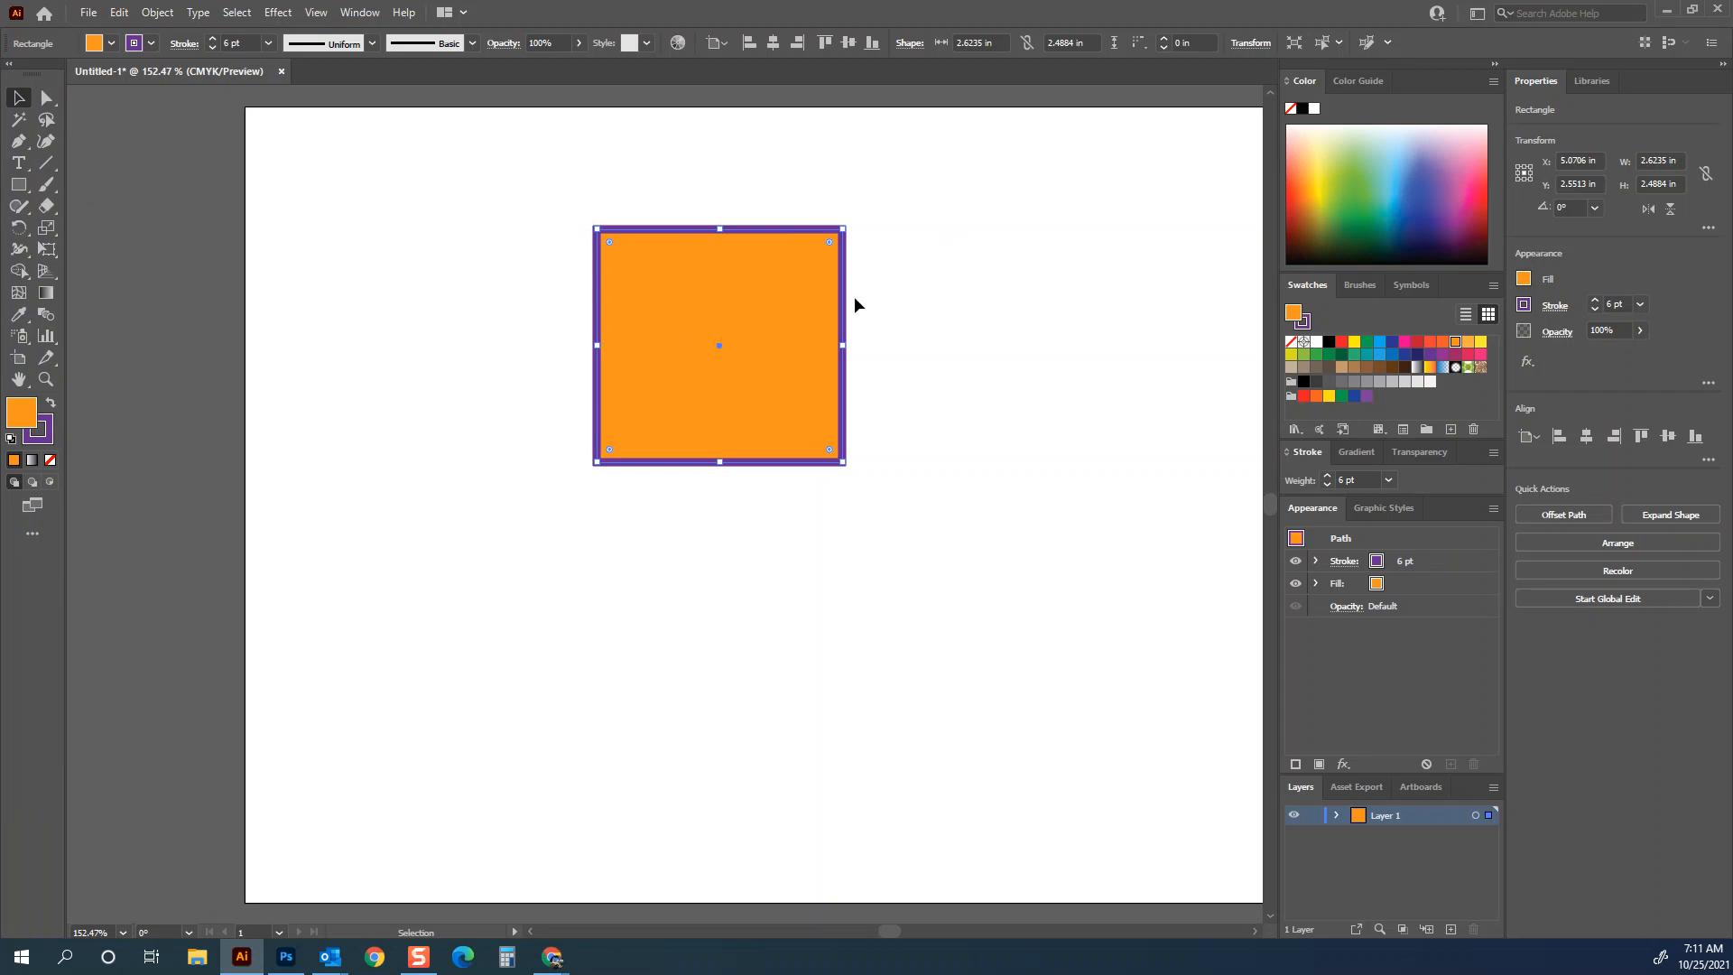
left_click(45, 102)
left_click(505, 194)
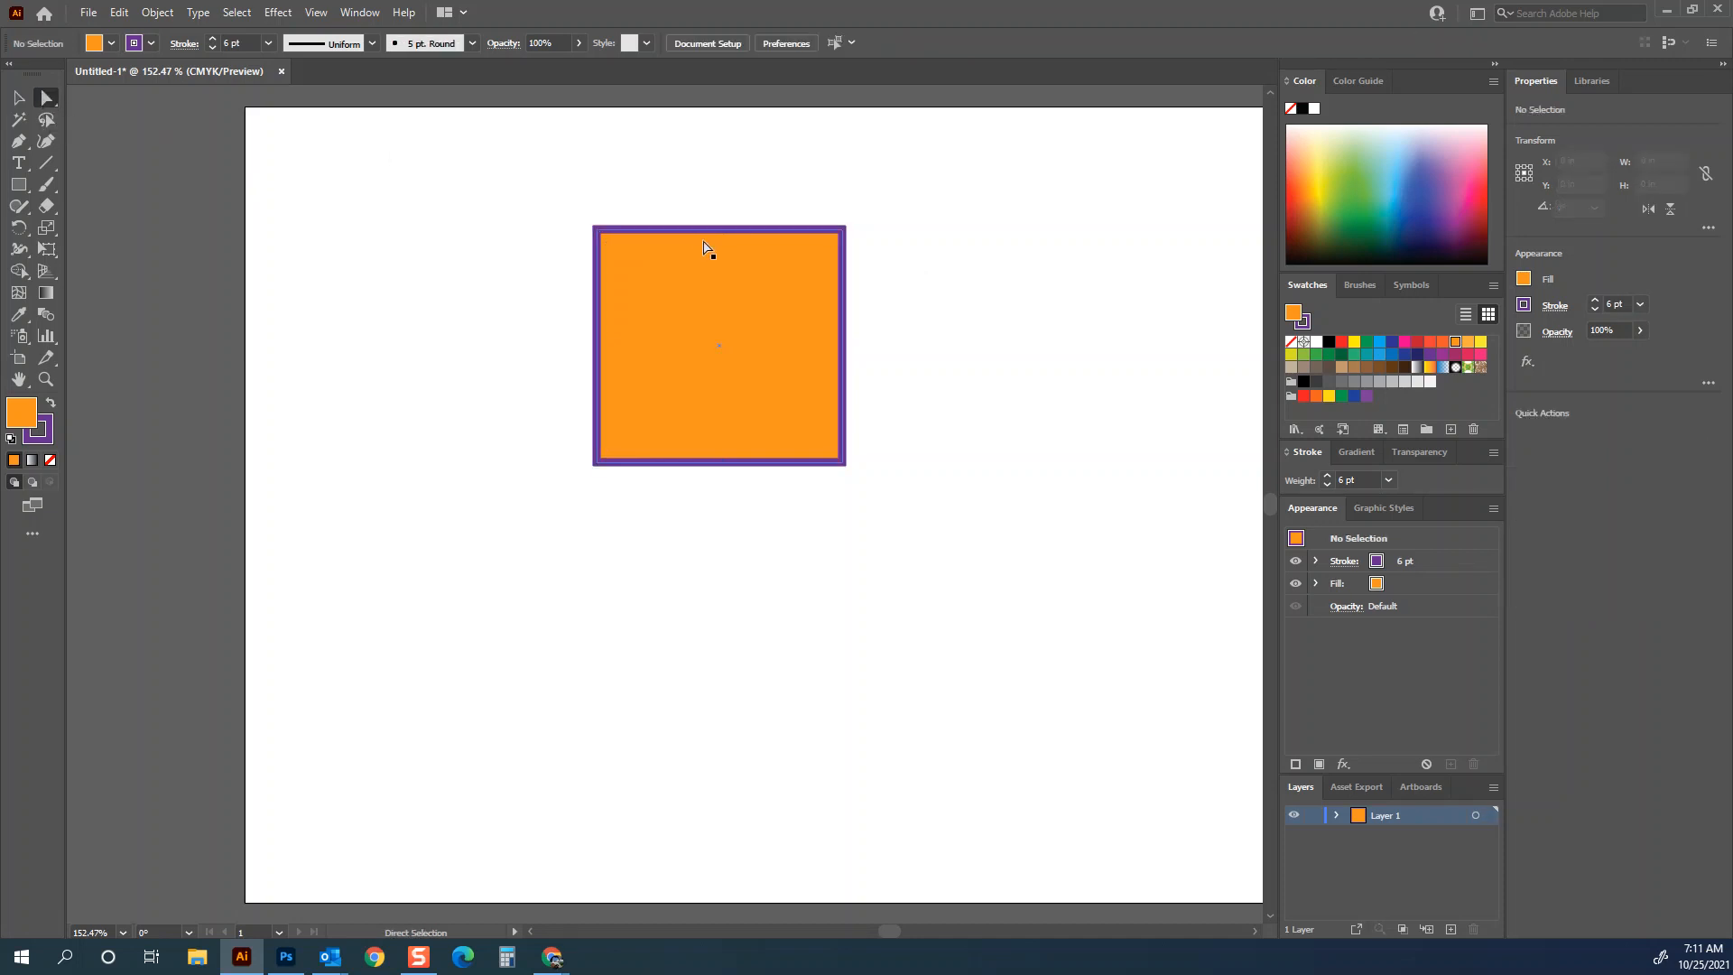
left_click_drag(708, 233, 469, 250)
left_click_drag(846, 290, 666, 311)
left_click(766, 313)
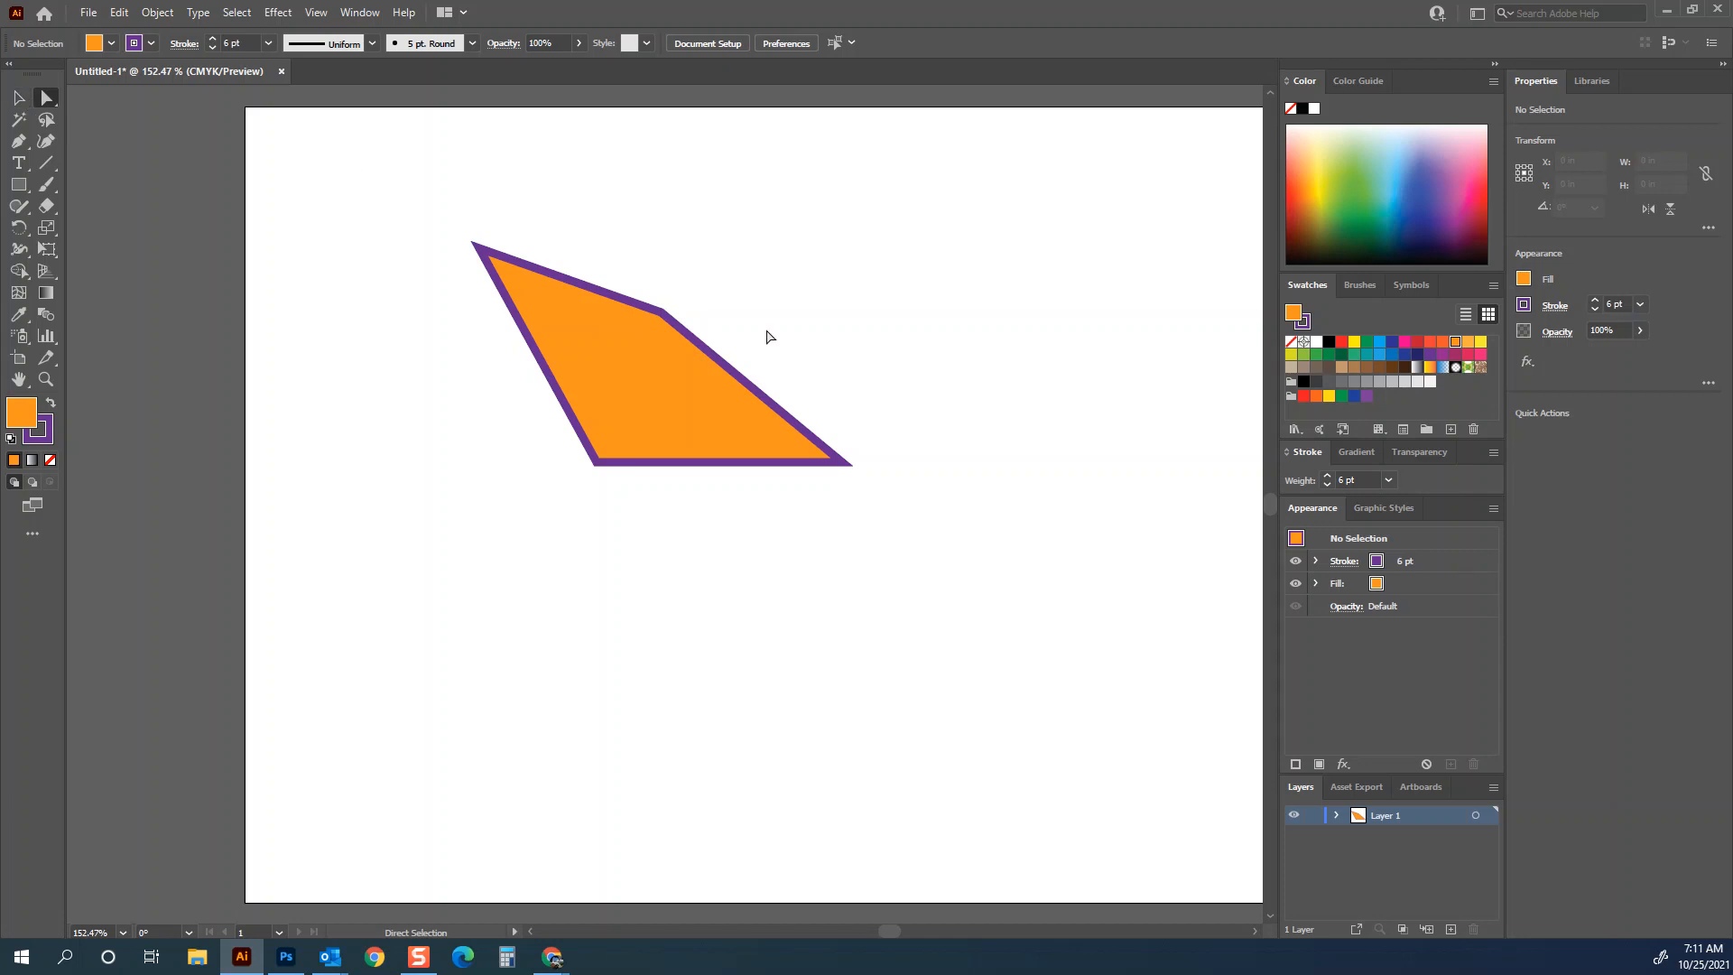
- Detach the shape tools as a floating group and try to move it away from the main toolbar
left_click(25, 194)
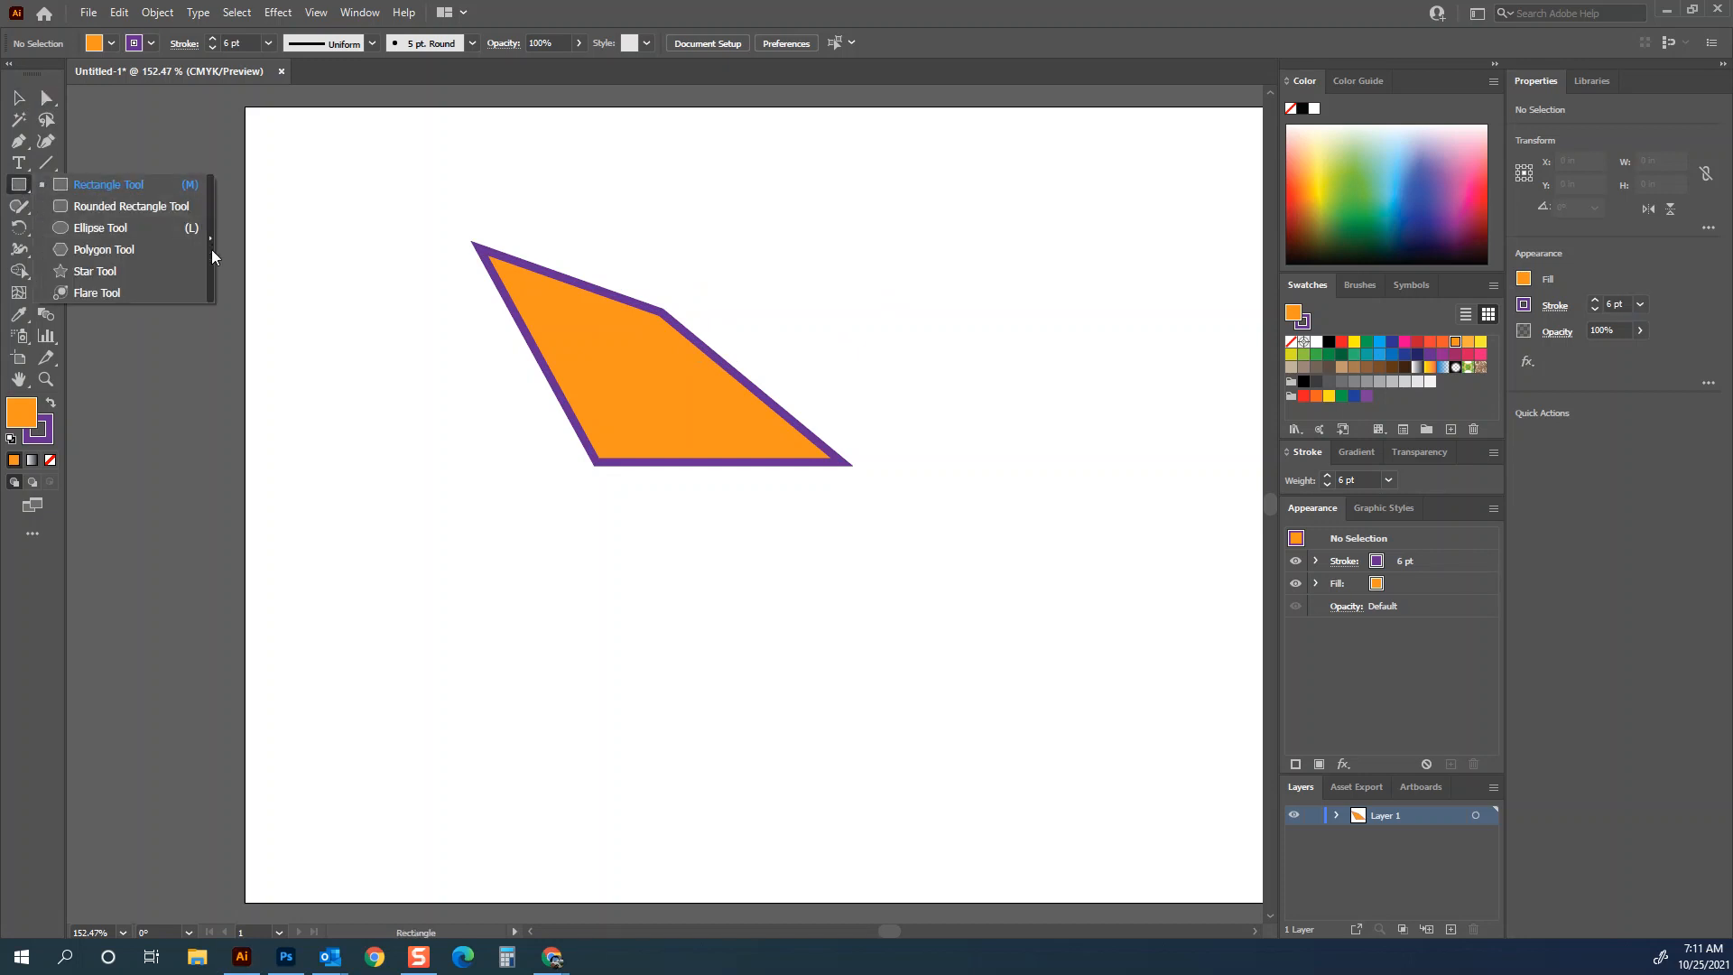
left_click(211, 249)
left_click_drag(116, 189, 208, 163)
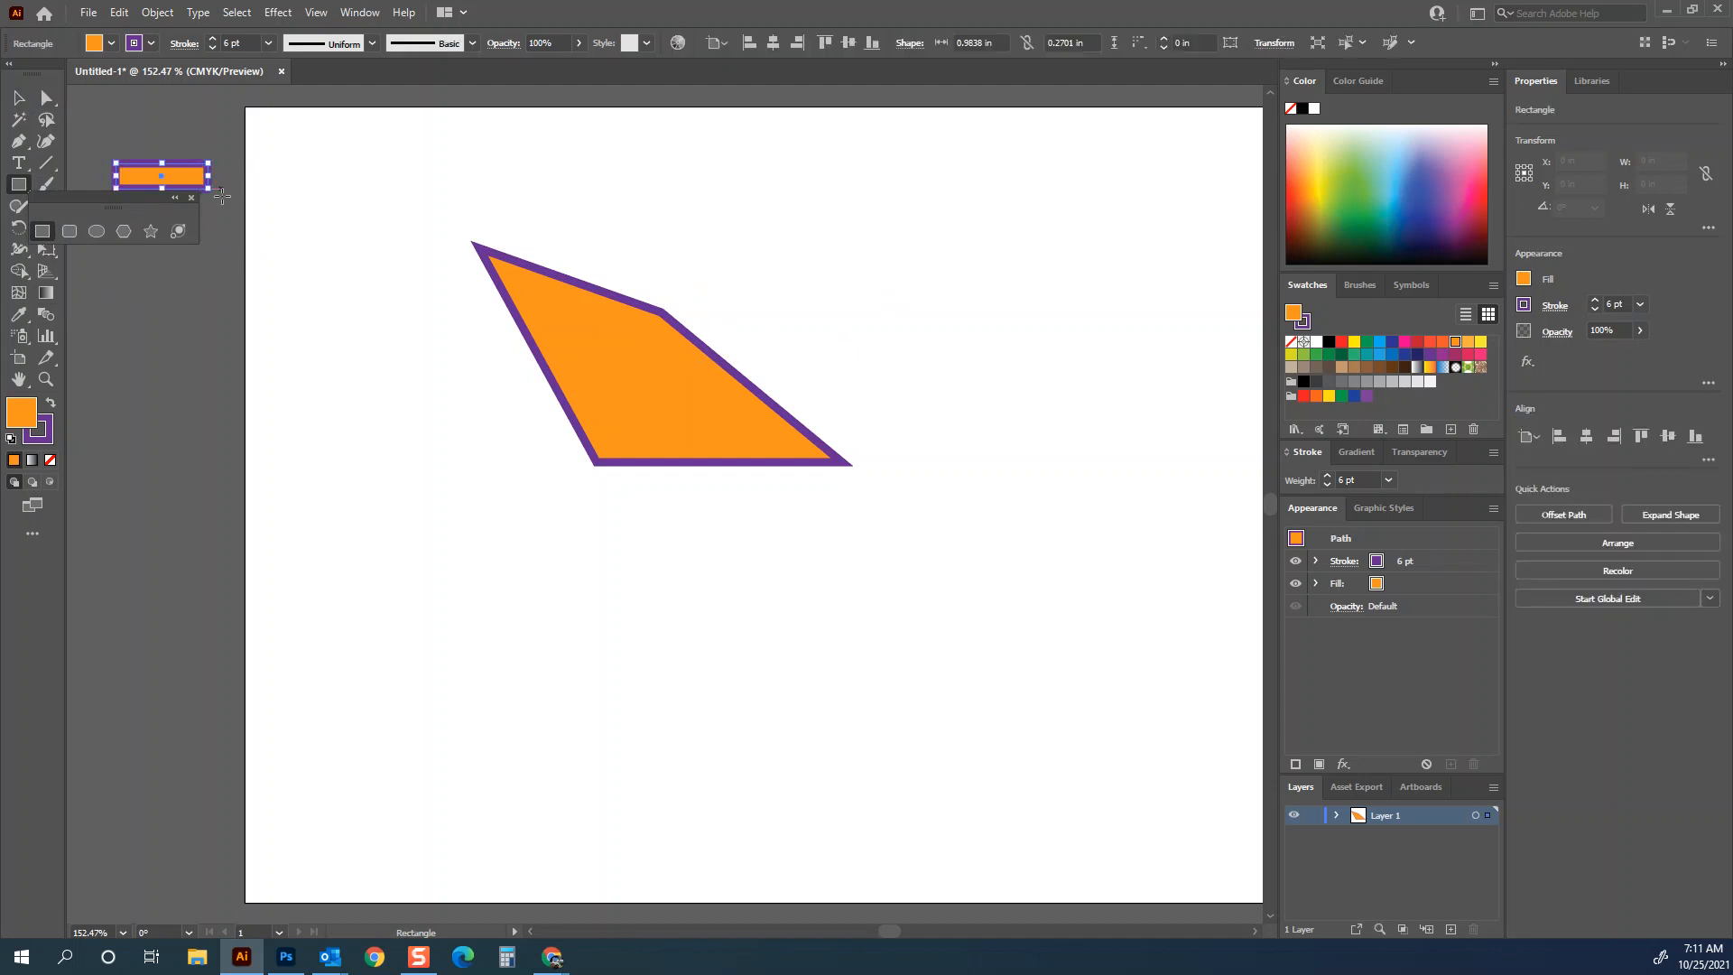
- Move the floating shape tools clear of the toolbar, and place the small rectangle on the artboard's upper-left area at about 1.60 by 1.17 in
left_click_drag(101, 197, 248, 308)
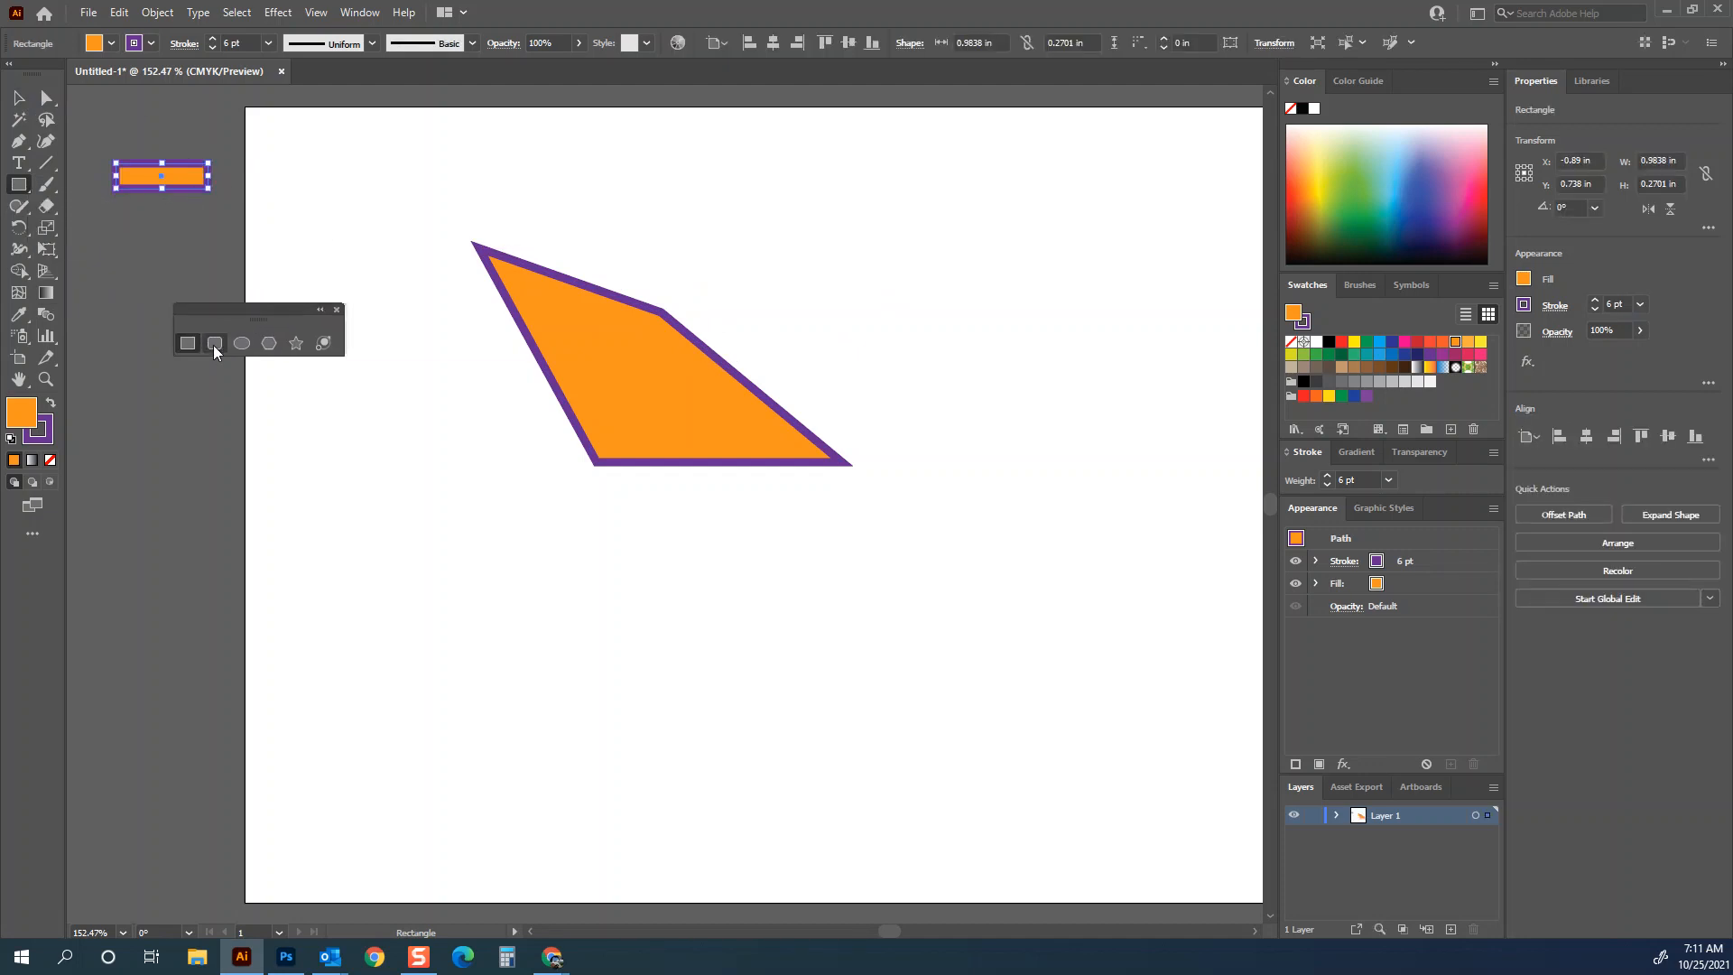
left_click(17, 99)
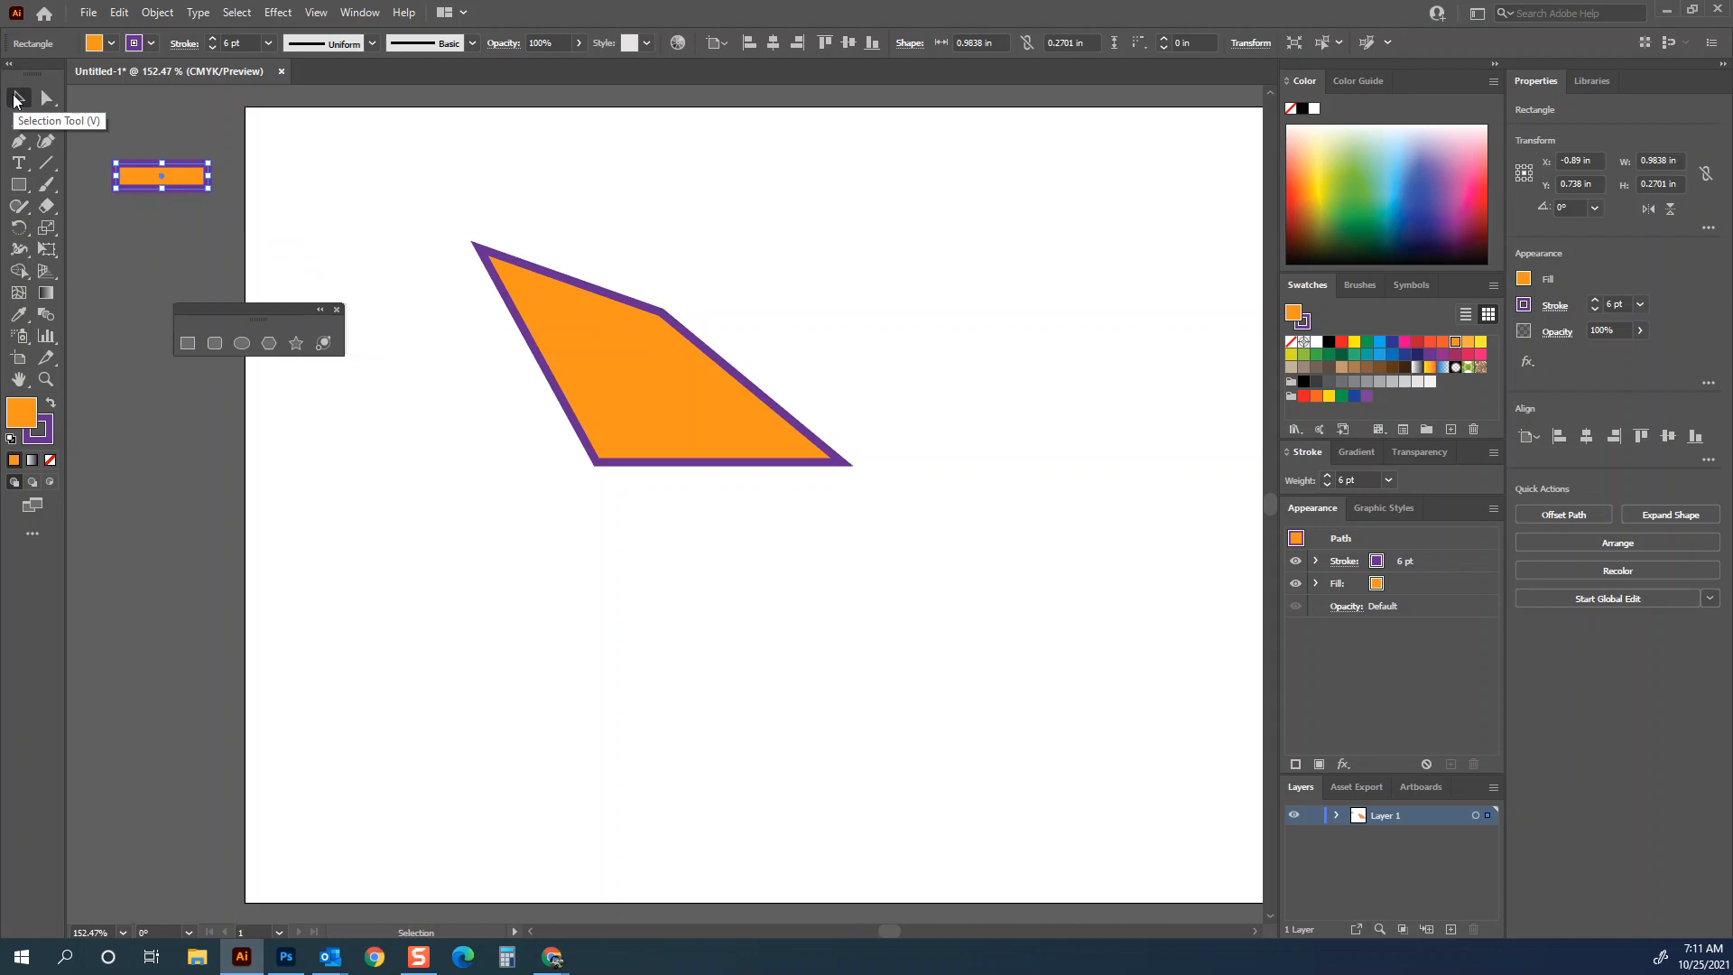
left_click_drag(142, 175, 448, 241)
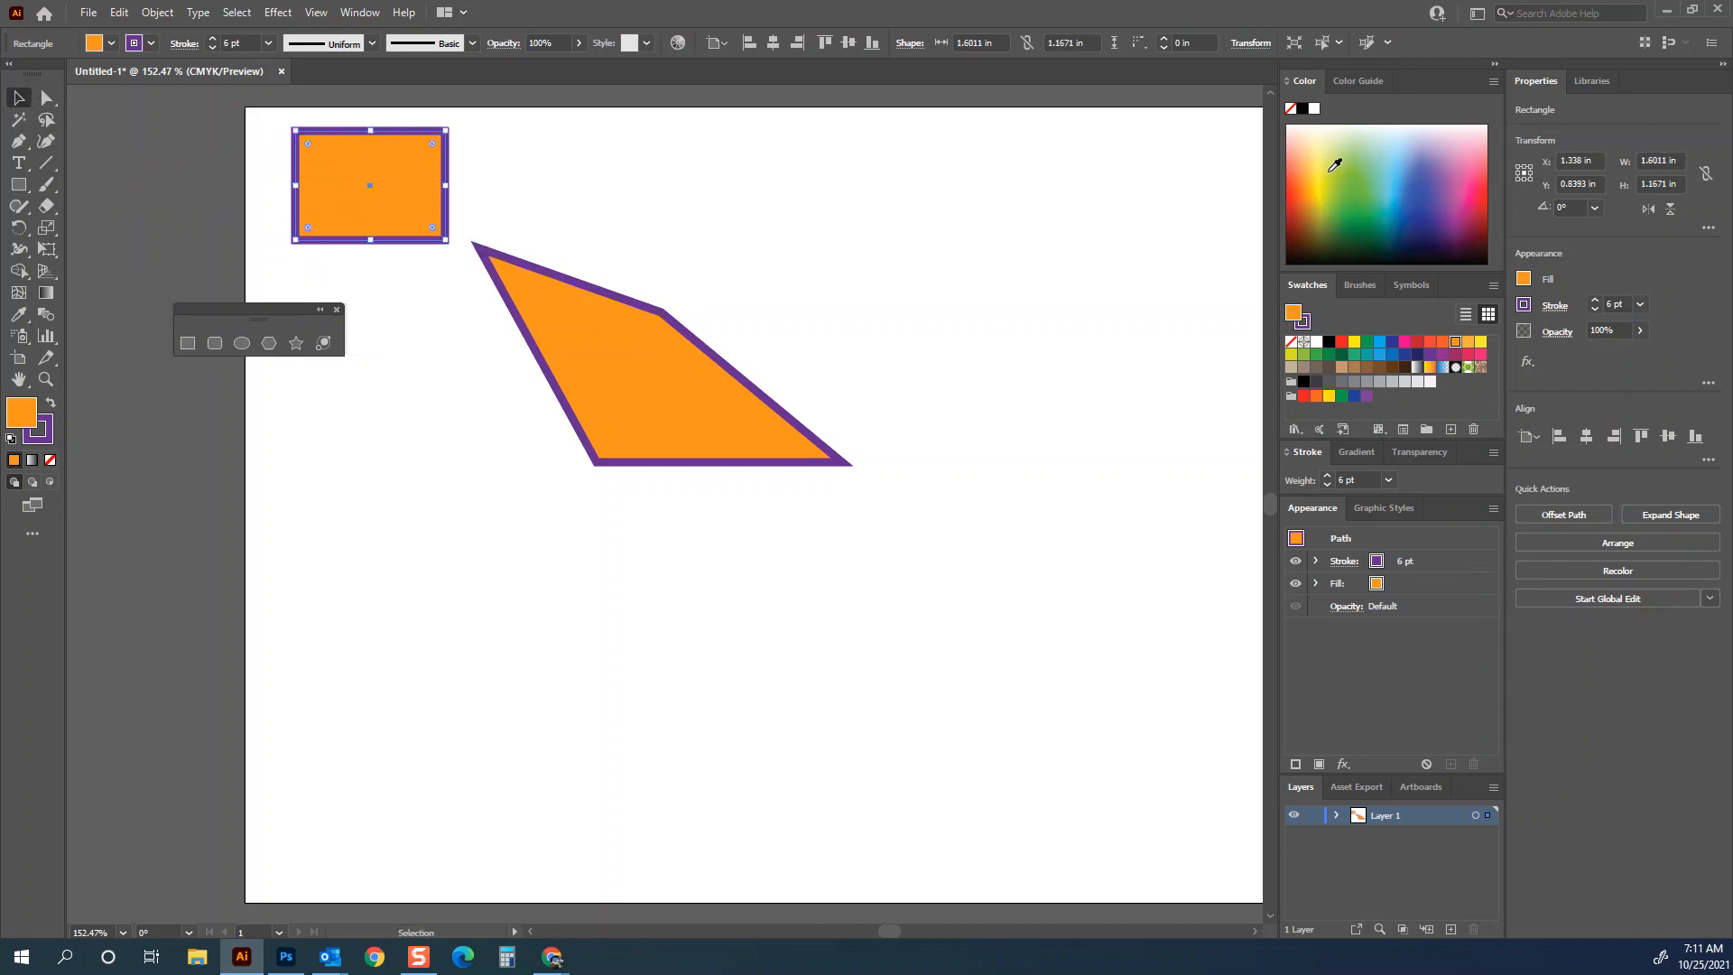
- Give the upper-left rectangle a green fill and a blue 3 pt stroke, and deselect it
left_click(155, 45)
left_click(152, 87)
left_click(213, 45)
left_click(213, 47)
left_click(213, 47)
left_click(213, 47)
left_click(653, 161)
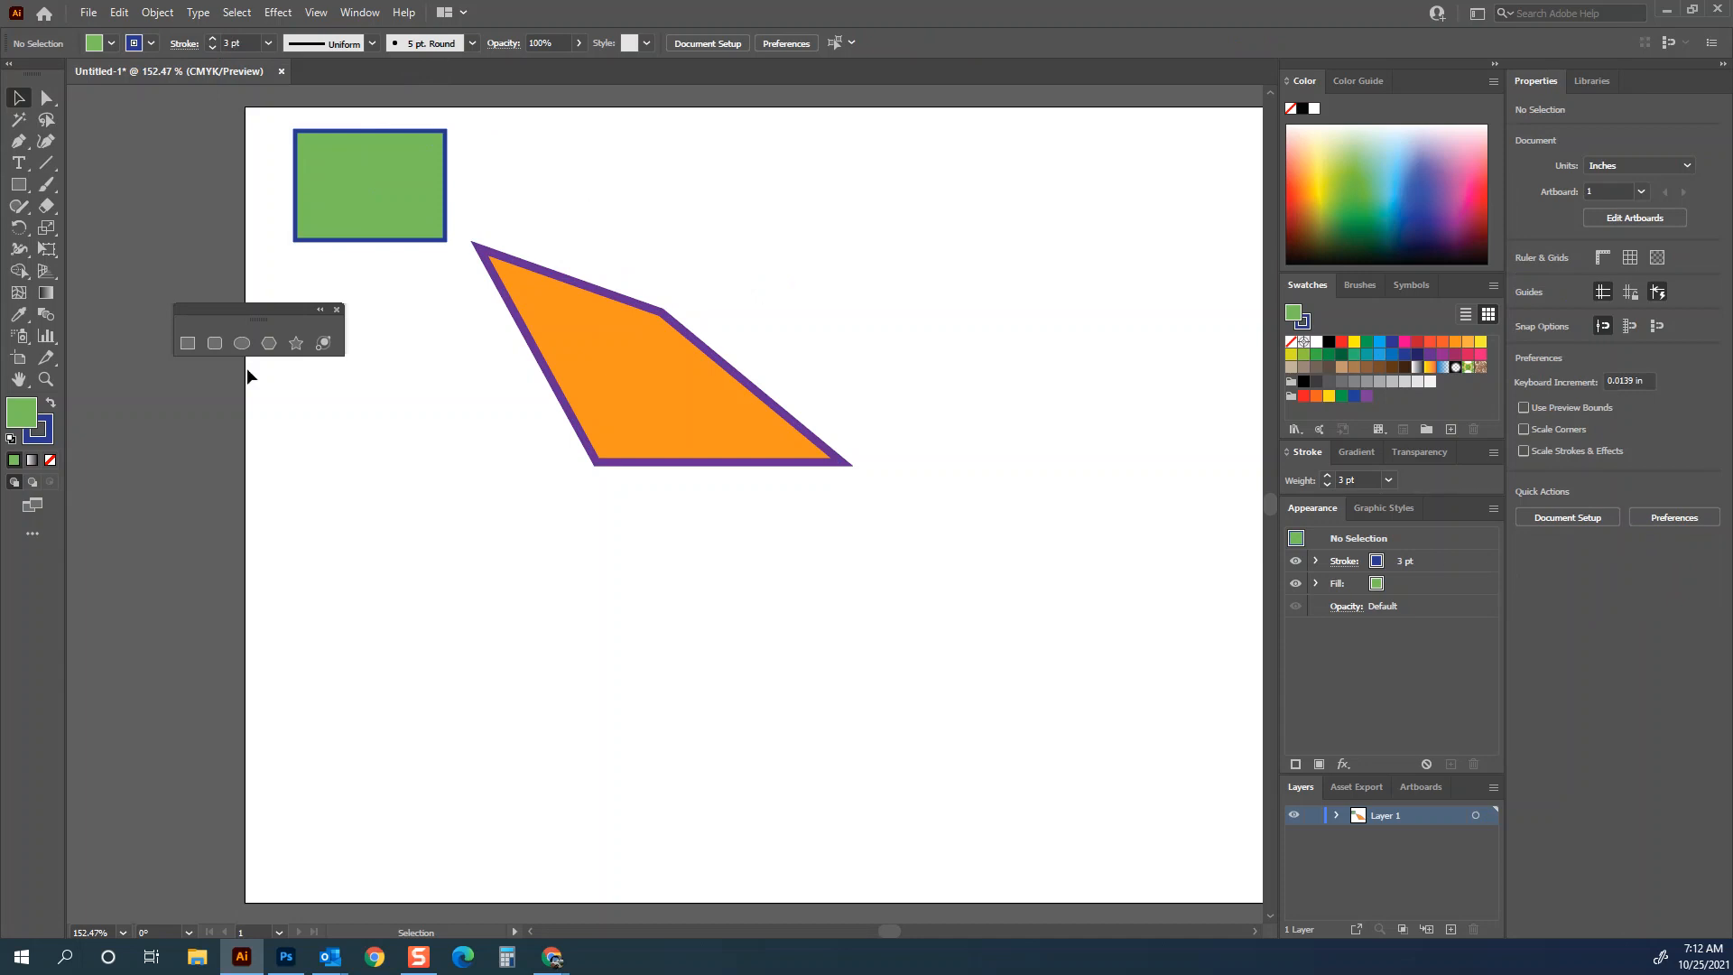
- Draw a rounded square about 1.64 in wide right of the rectangle, with a red fill and dark green stroke
left_click(210, 341)
left_click_drag(736, 146, 889, 301)
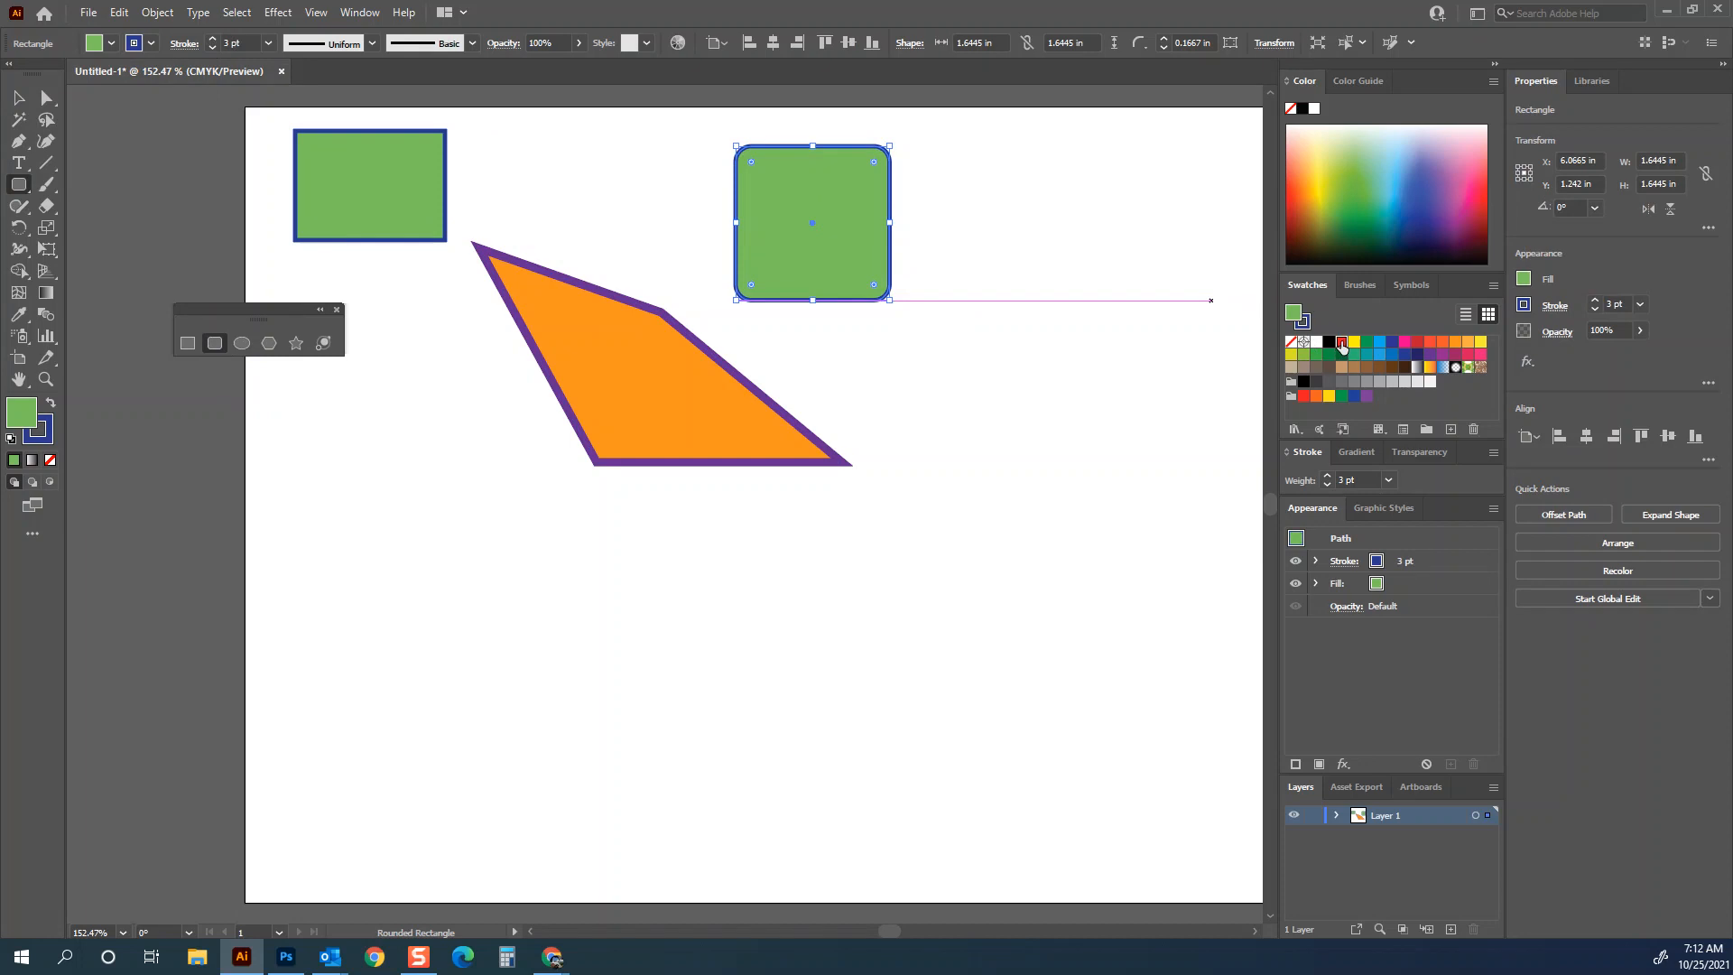
left_click(1341, 342)
left_click(151, 44)
left_click(90, 87)
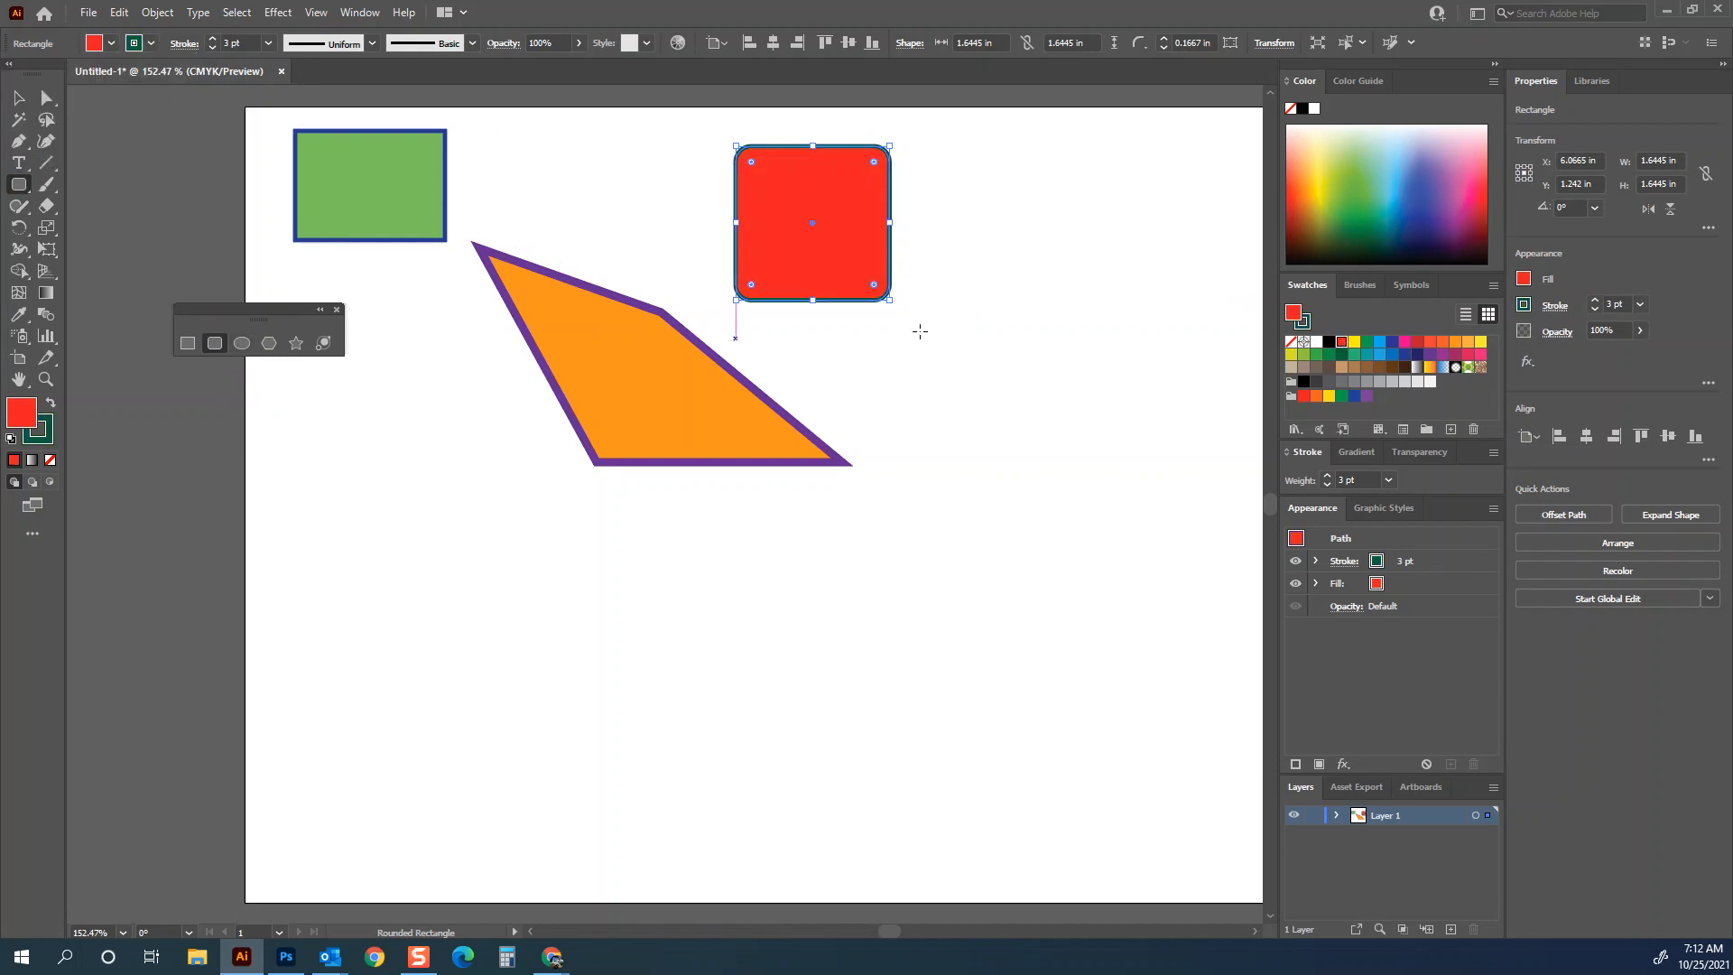
mouse_move(944, 185)
left_mouse_down()
mouse_move(1055, 388)
mouse_move(1063, 479)
left_mouse_up()
left_click(241, 343)
key("Delete")
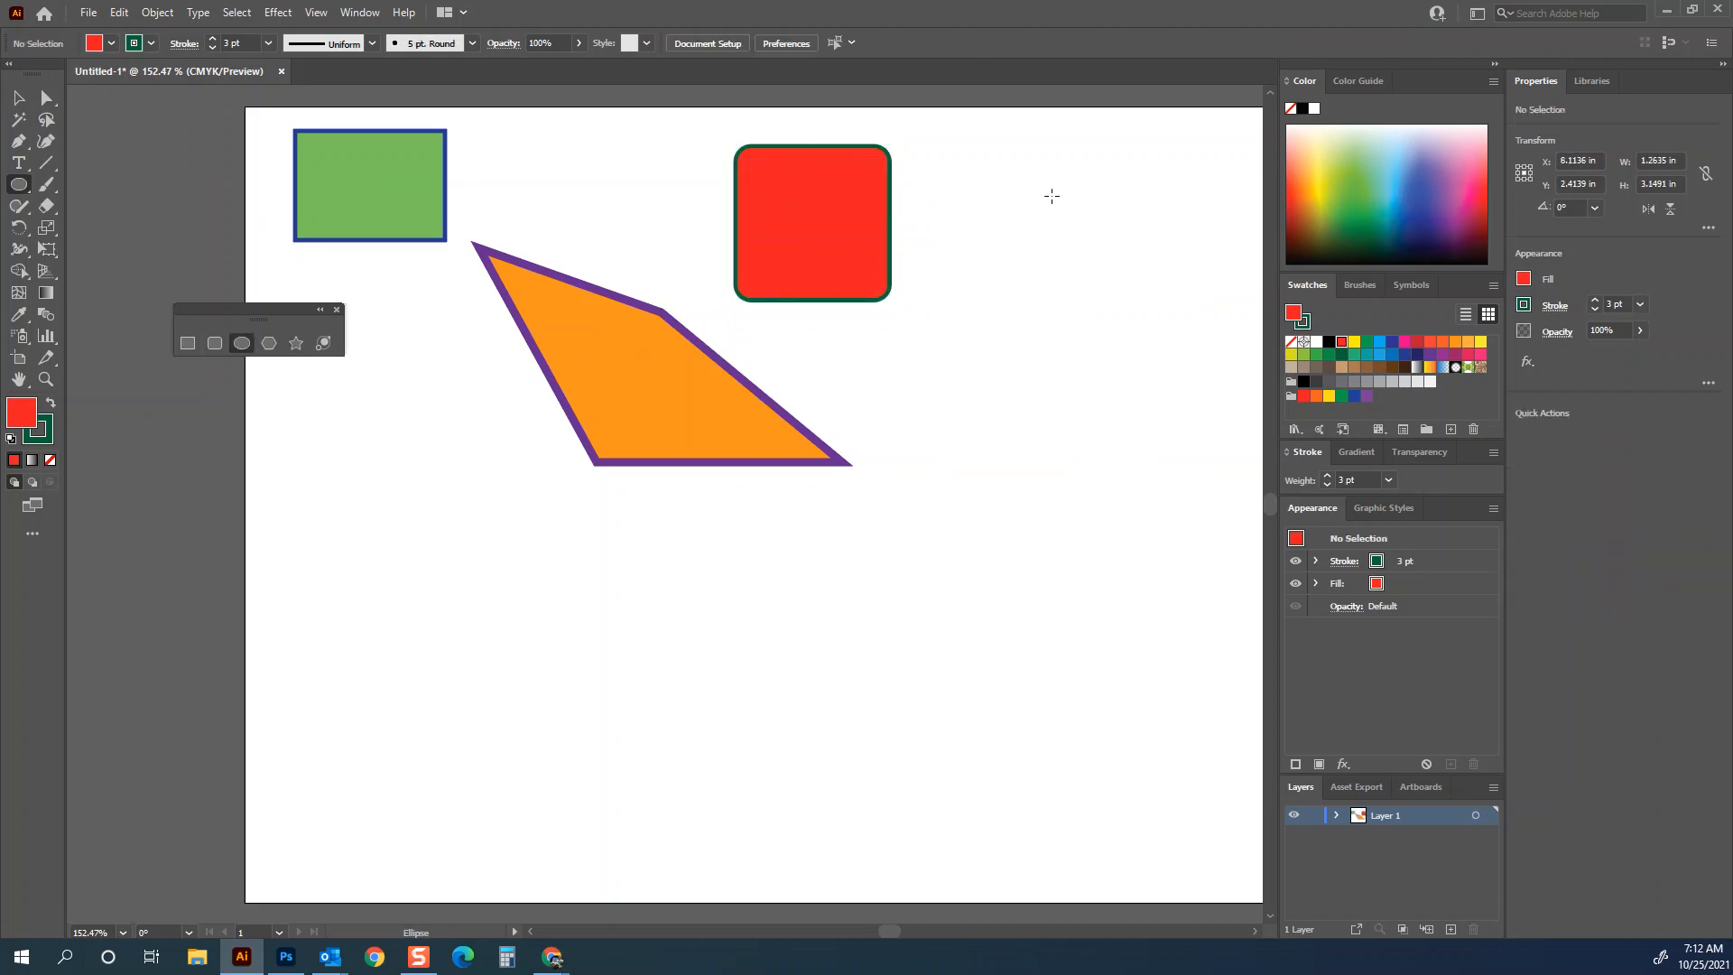
- Draw a circle about 2.54 in across right of the red rounded square and fill it with C=20 M=0 Y=100 K=0 yellow
left_click_drag(929, 155, 1169, 392)
left_click(1292, 354)
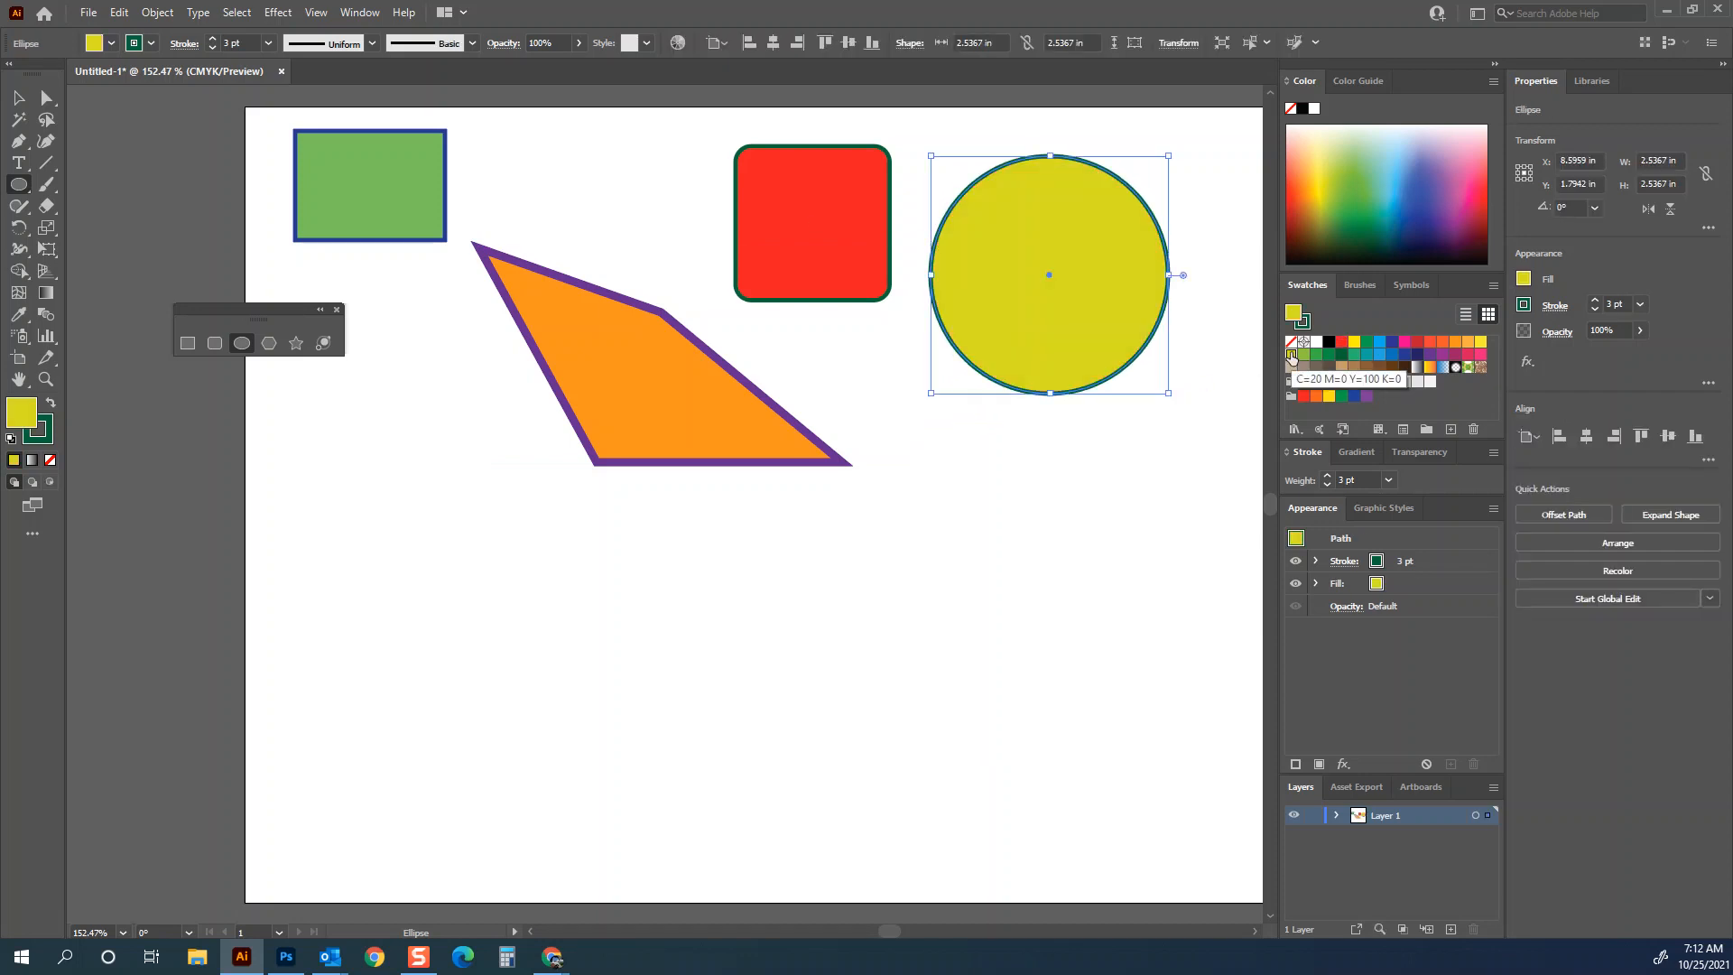
- Draw a hexagon about 1.62 by 1.40 in below the circle's left side and fill it with pink
left_click(269, 343)
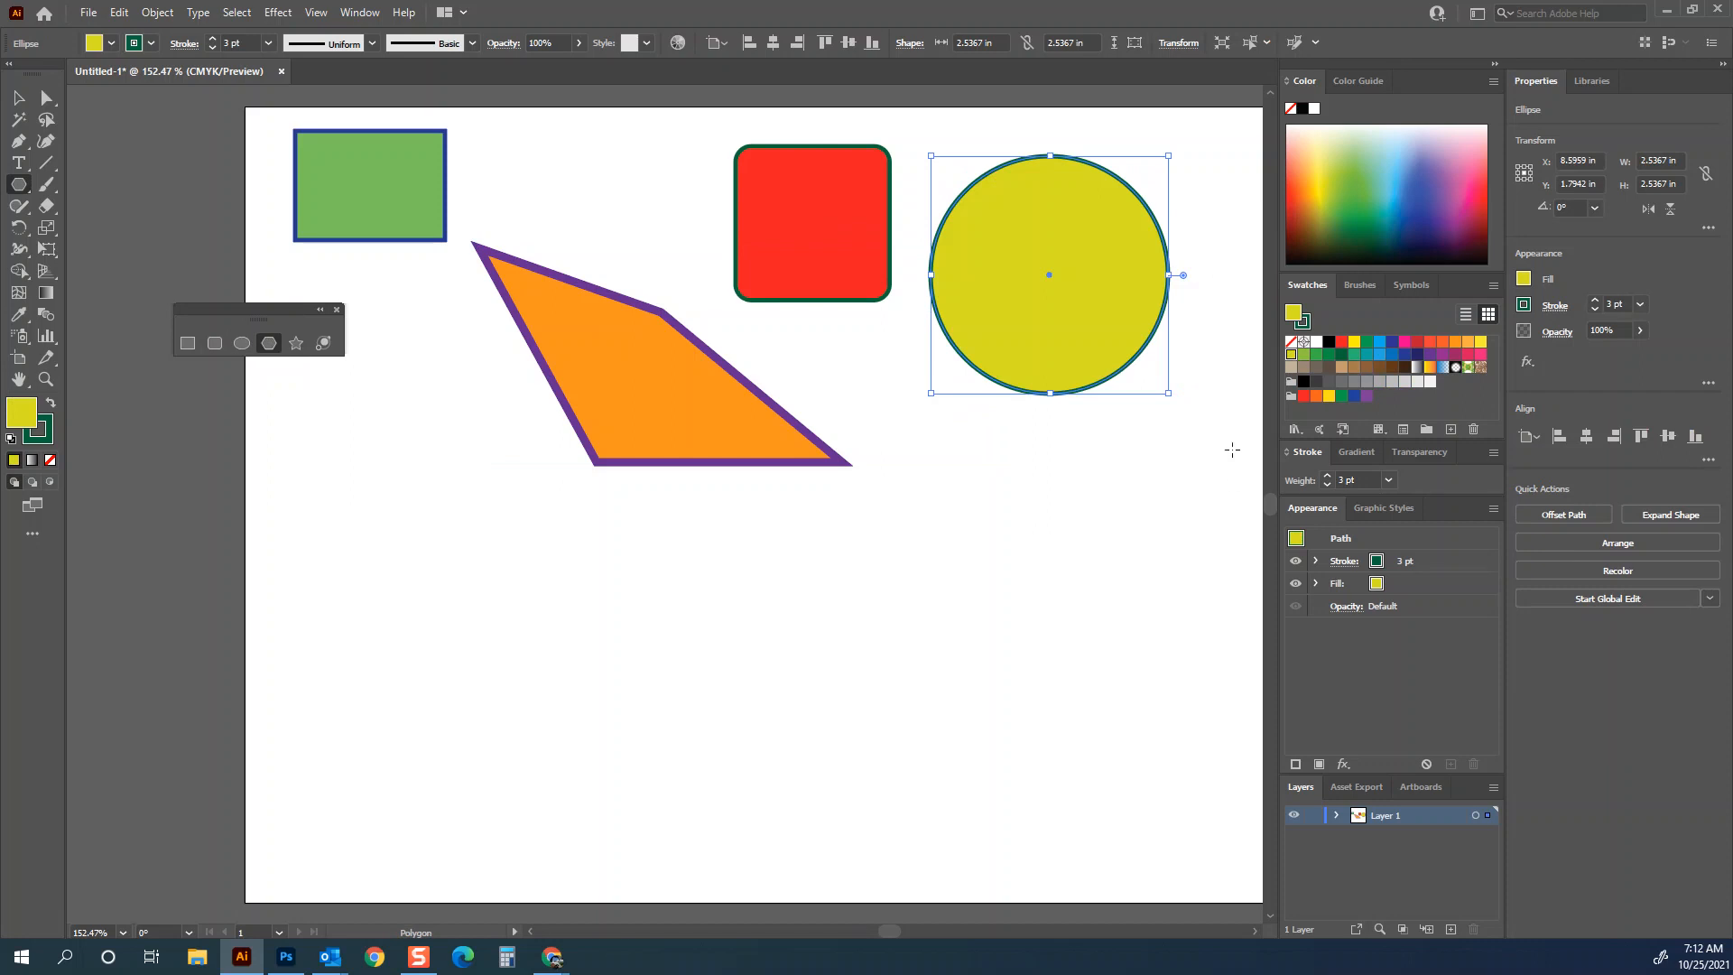
left_click_drag(938, 444, 1014, 446)
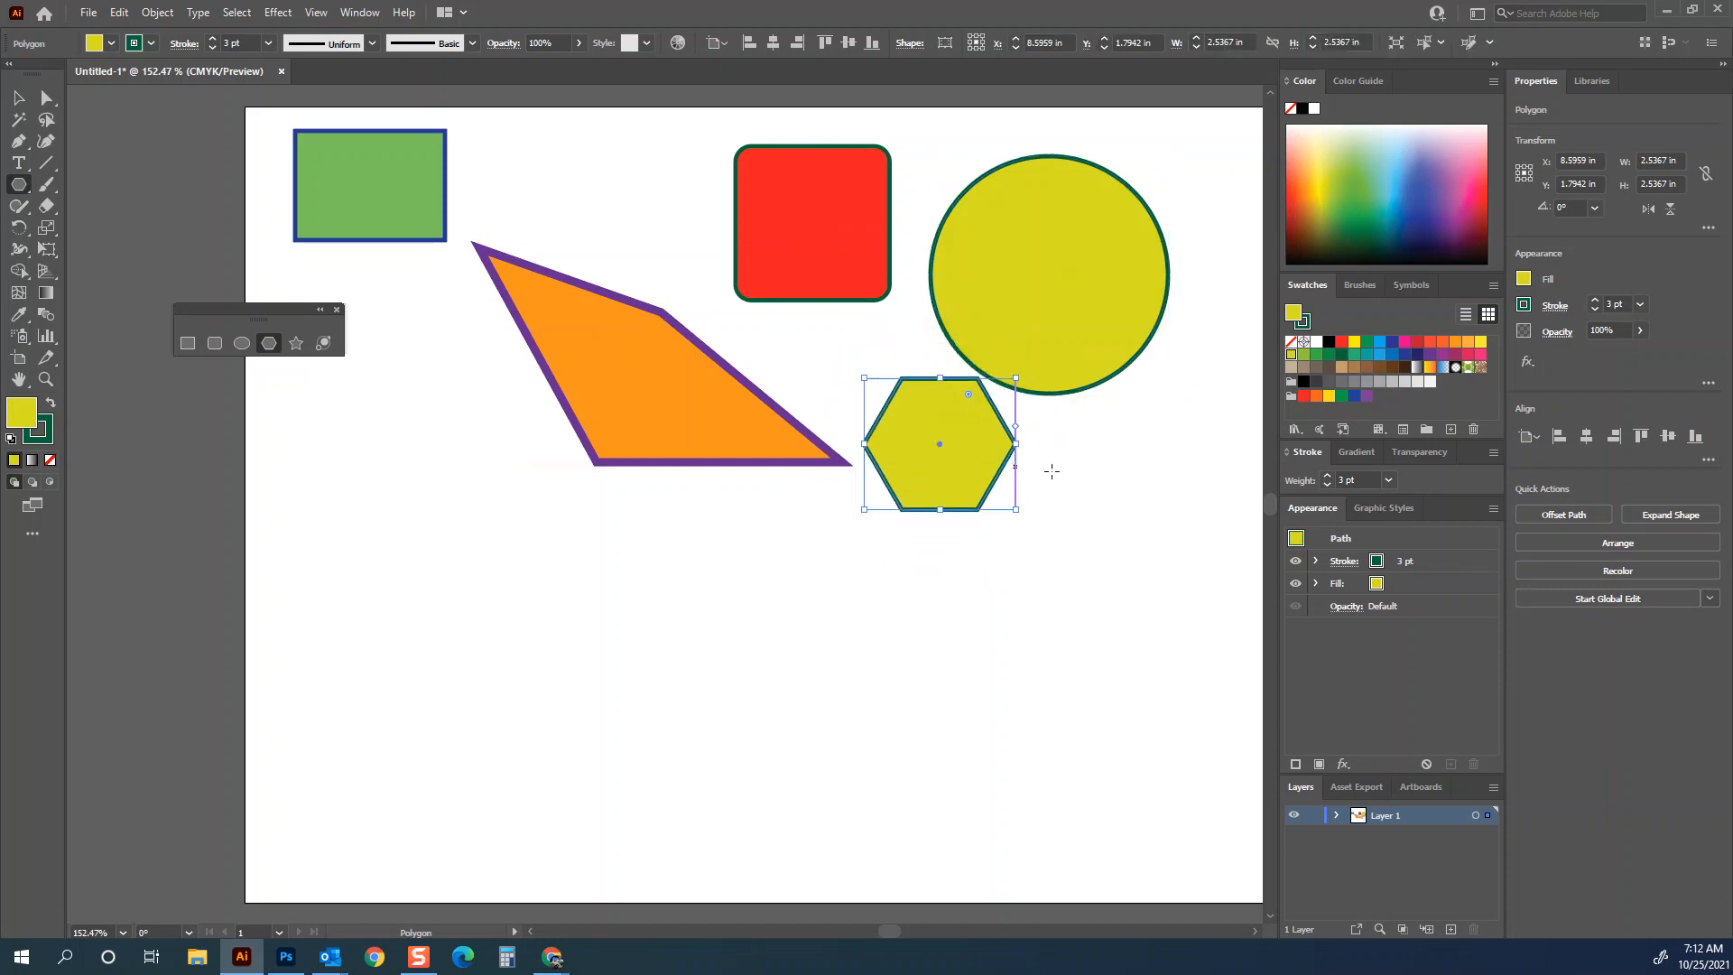
left_click(1404, 343)
- Create a three-sided polygon with a 0.8084 in radius to the right of the pink hexagon
left_click(1112, 485)
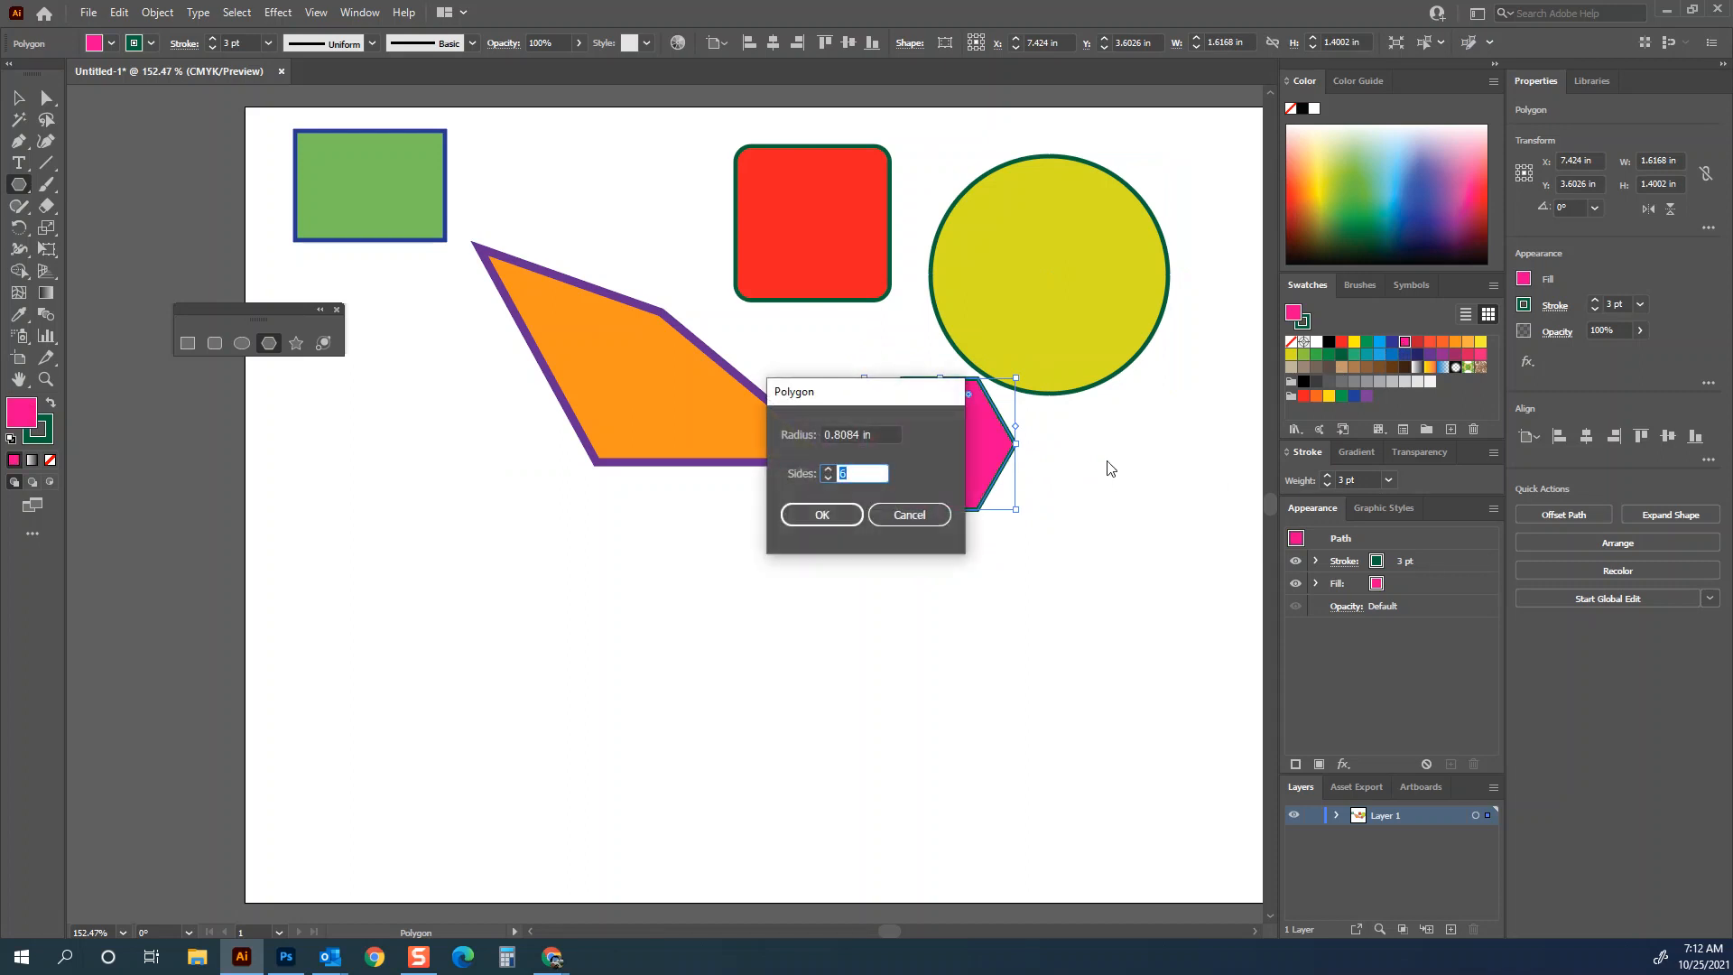
left_click(828, 478)
left_click(828, 478)
left_click(828, 478)
left_click(821, 515)
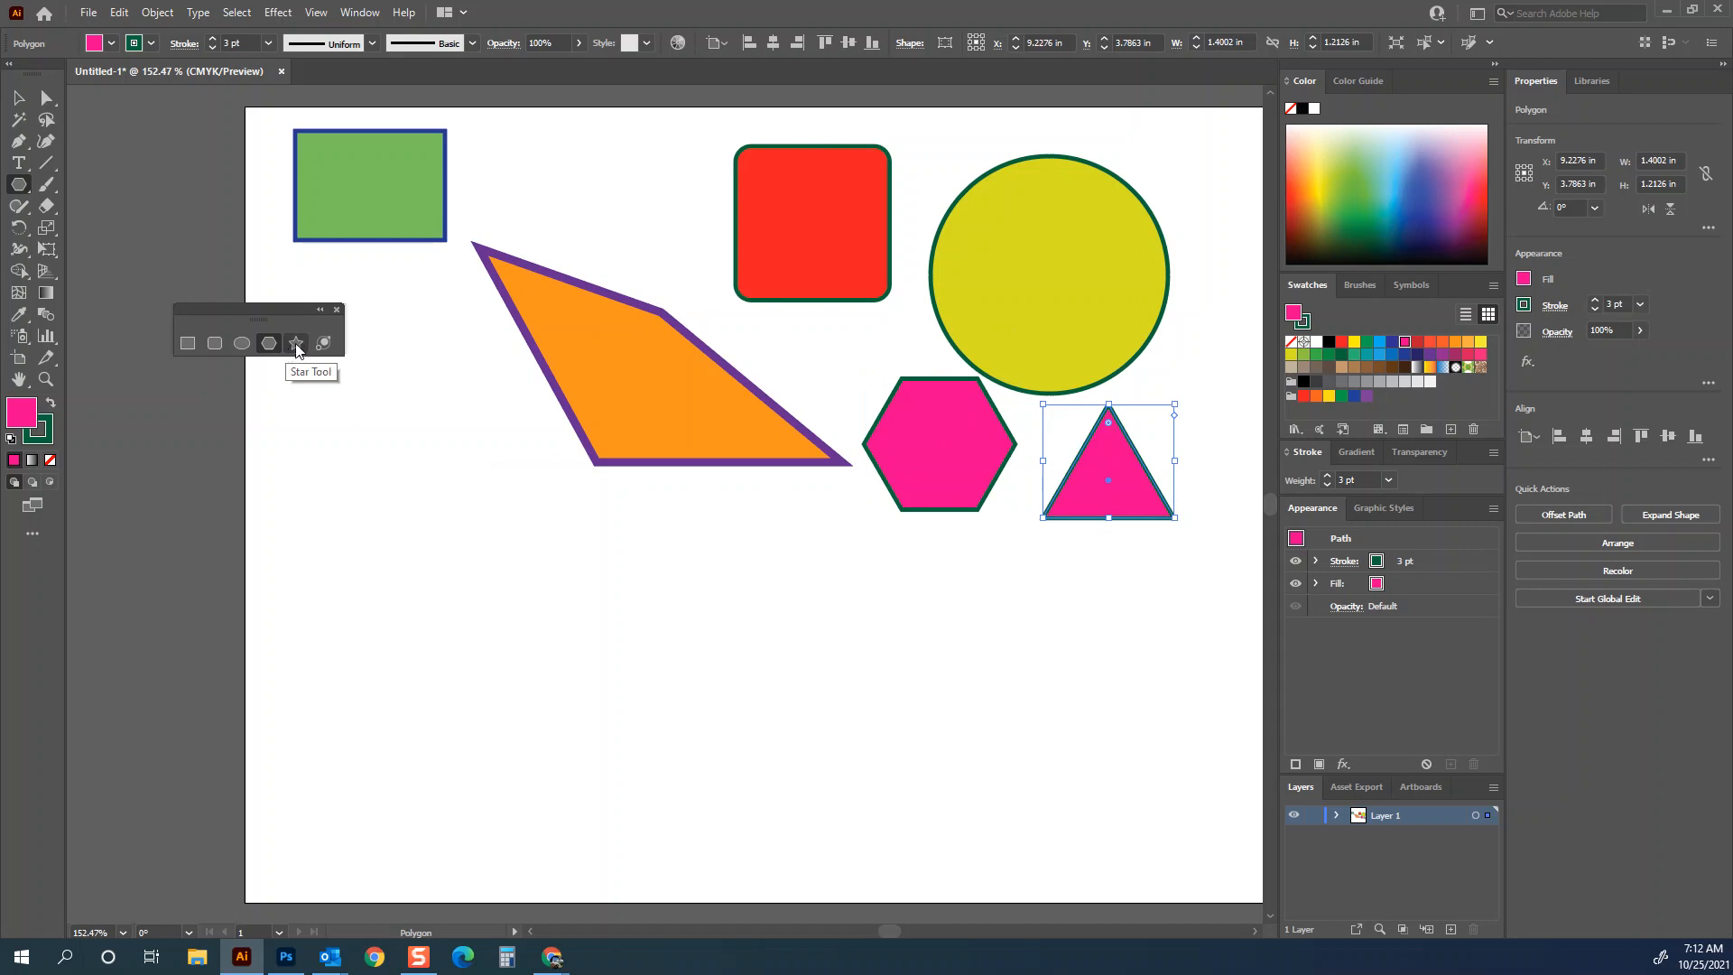
- Draw a five-sided polygon about 2.16 by 2.22 in below the green rectangle and reset it to the default white fill and black stroke
left_click_drag(371, 430, 480, 423)
key("Up")
key("Up")
key("Up")
key("Up")
key("Up")
key("Down")
key("Down")
key("Down")
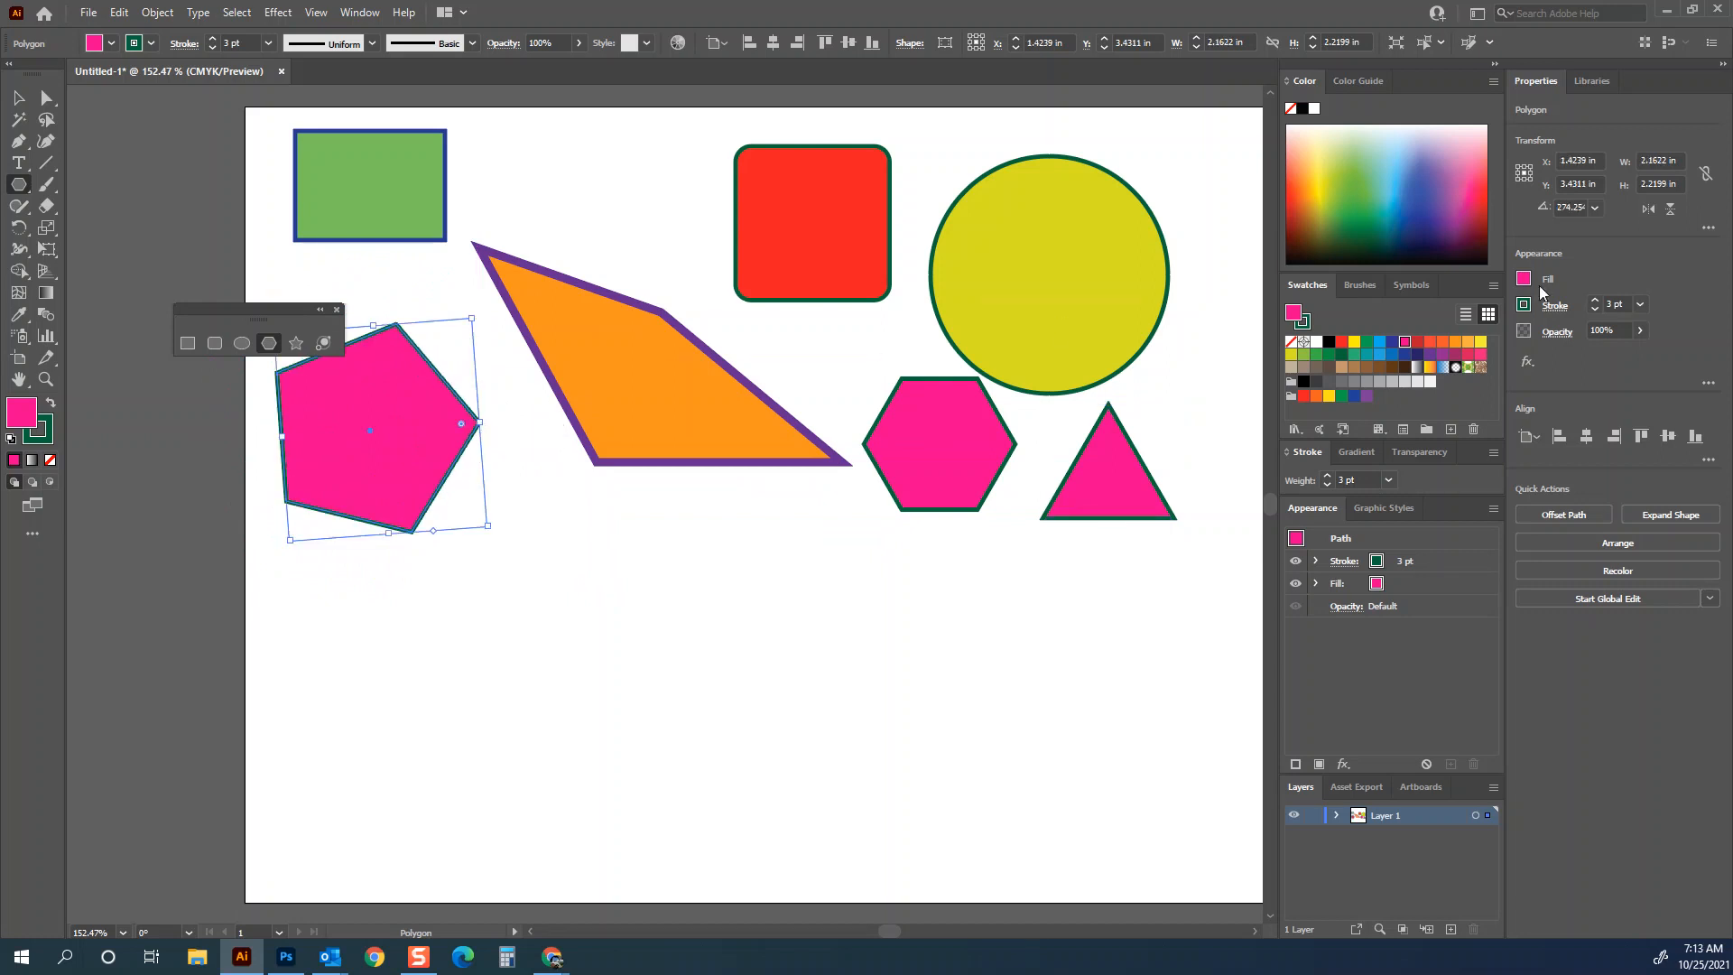
key("d")
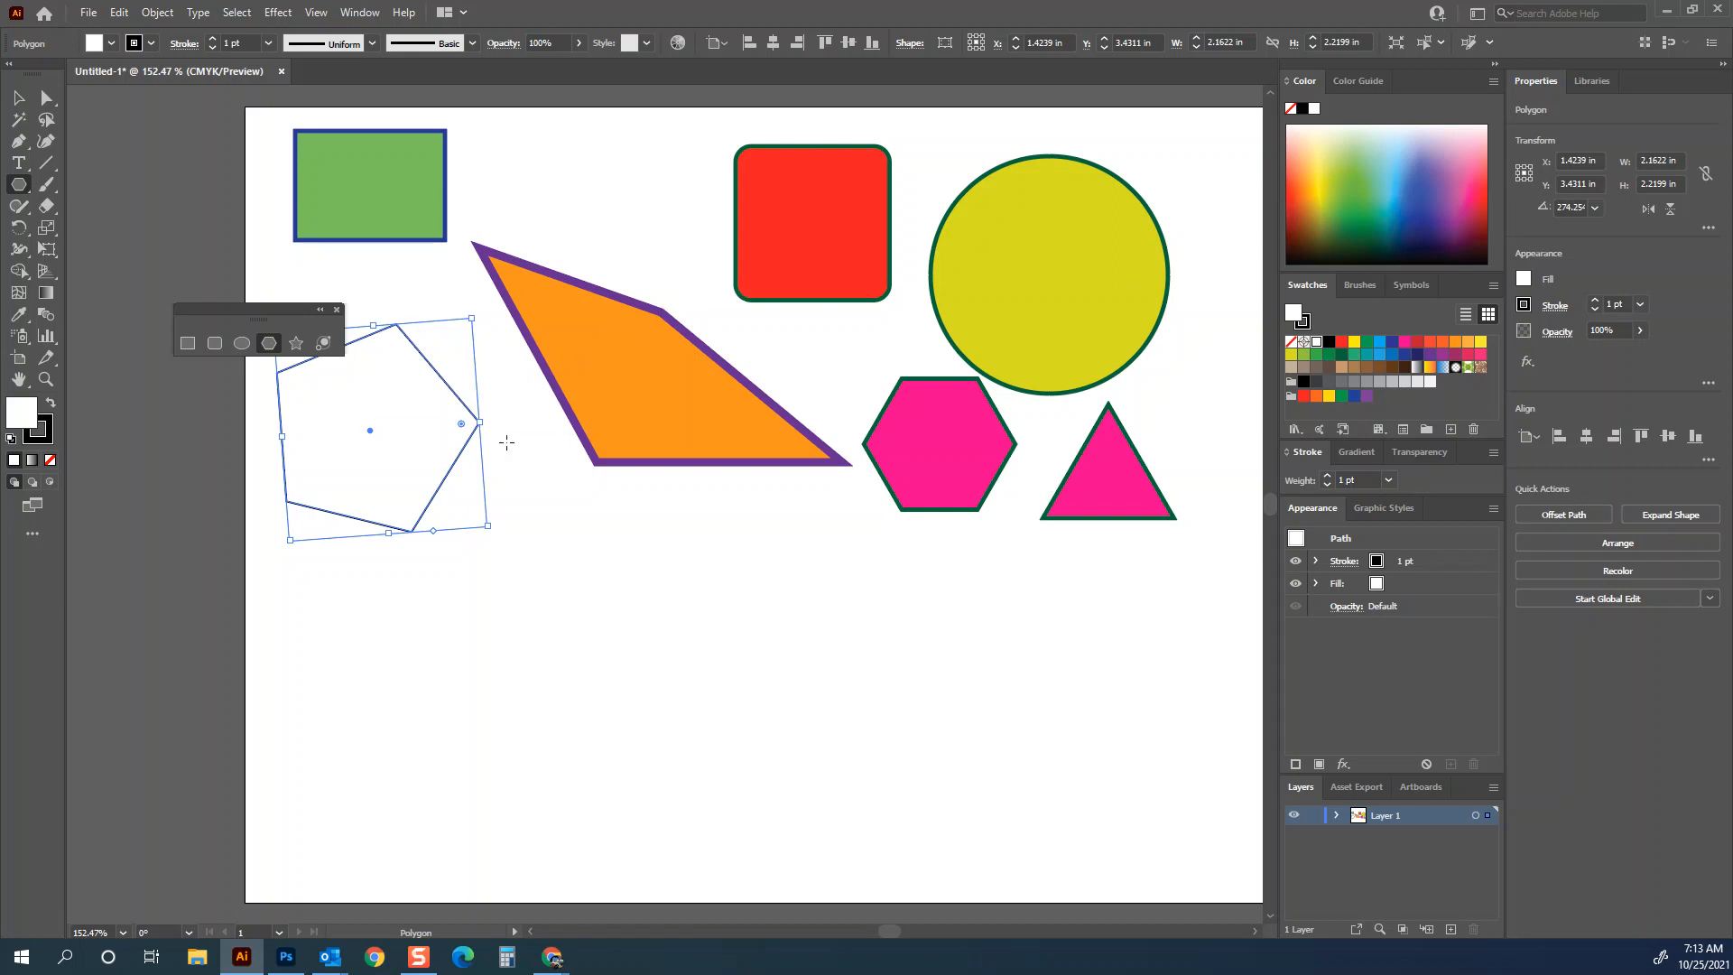
- Draw a five-pointed star about 3.24 by 3.09 in and a nine-pointed star about 2.97 by 2.96 in below the colored shapes
left_click(295, 343)
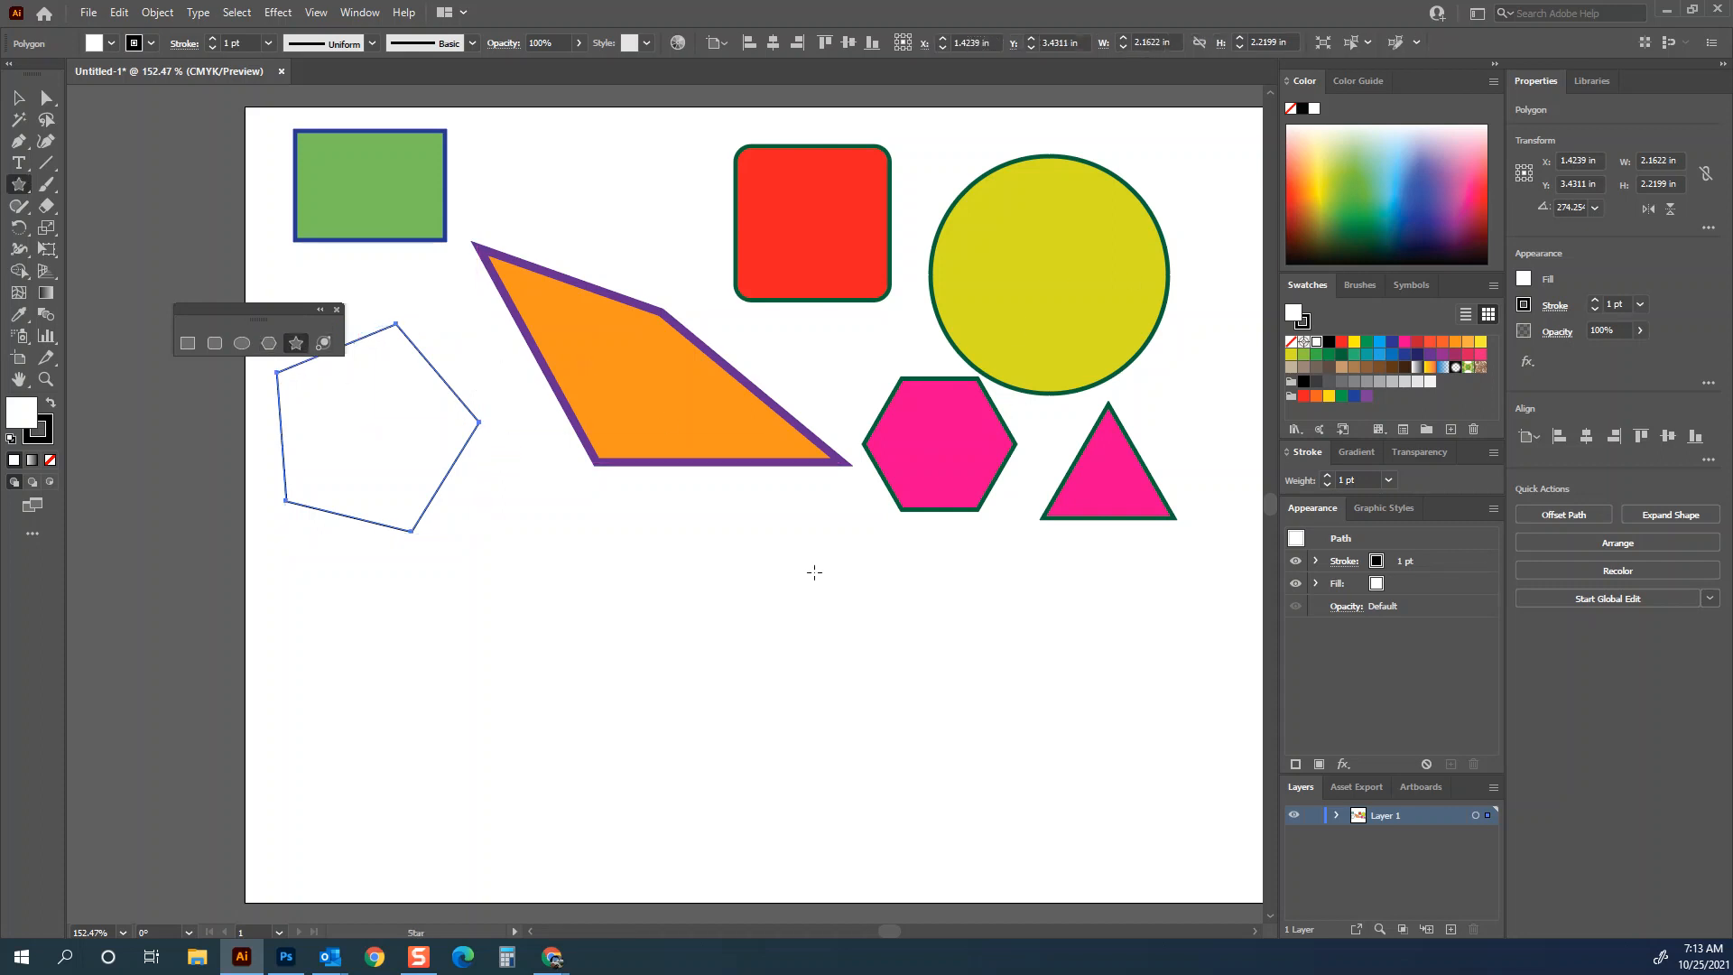
left_click_drag(779, 563, 628, 517)
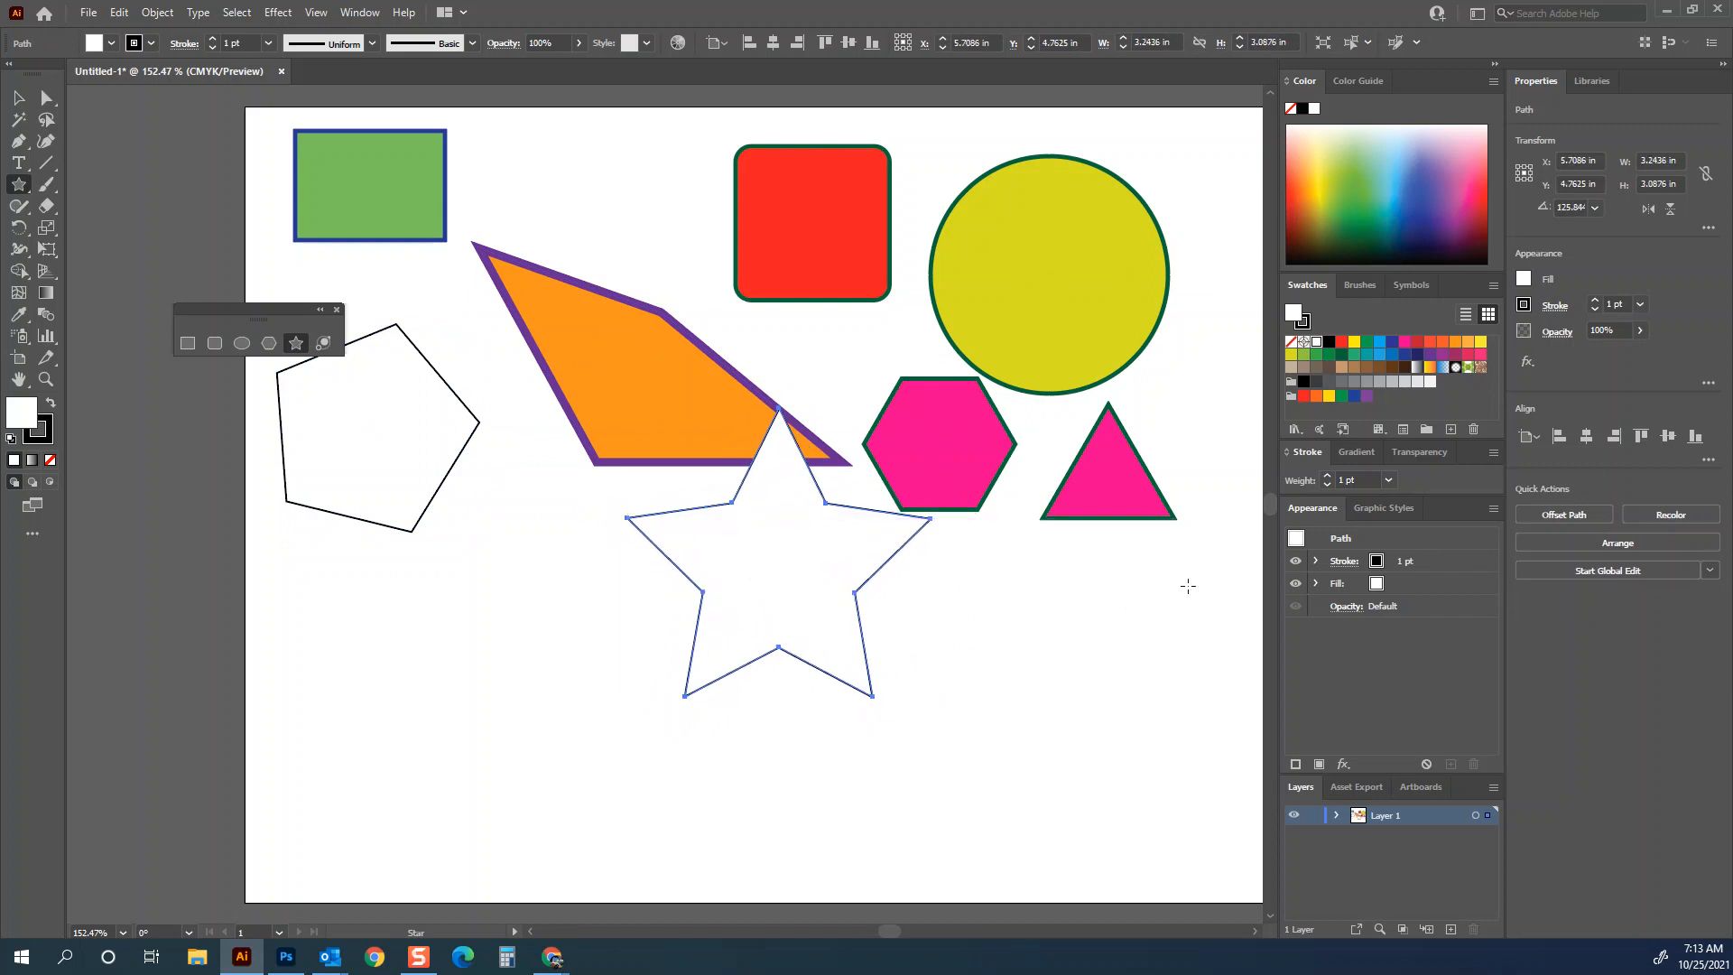
left_click_drag(1145, 570, 1007, 562)
key("Down")
key("Down")
key("Up")
key("Up")
key("Up")
key("Up")
key("Up")
key("Up")
- Move both stars and the pentagon down so that they clear the colored shapes
left_click(19, 97)
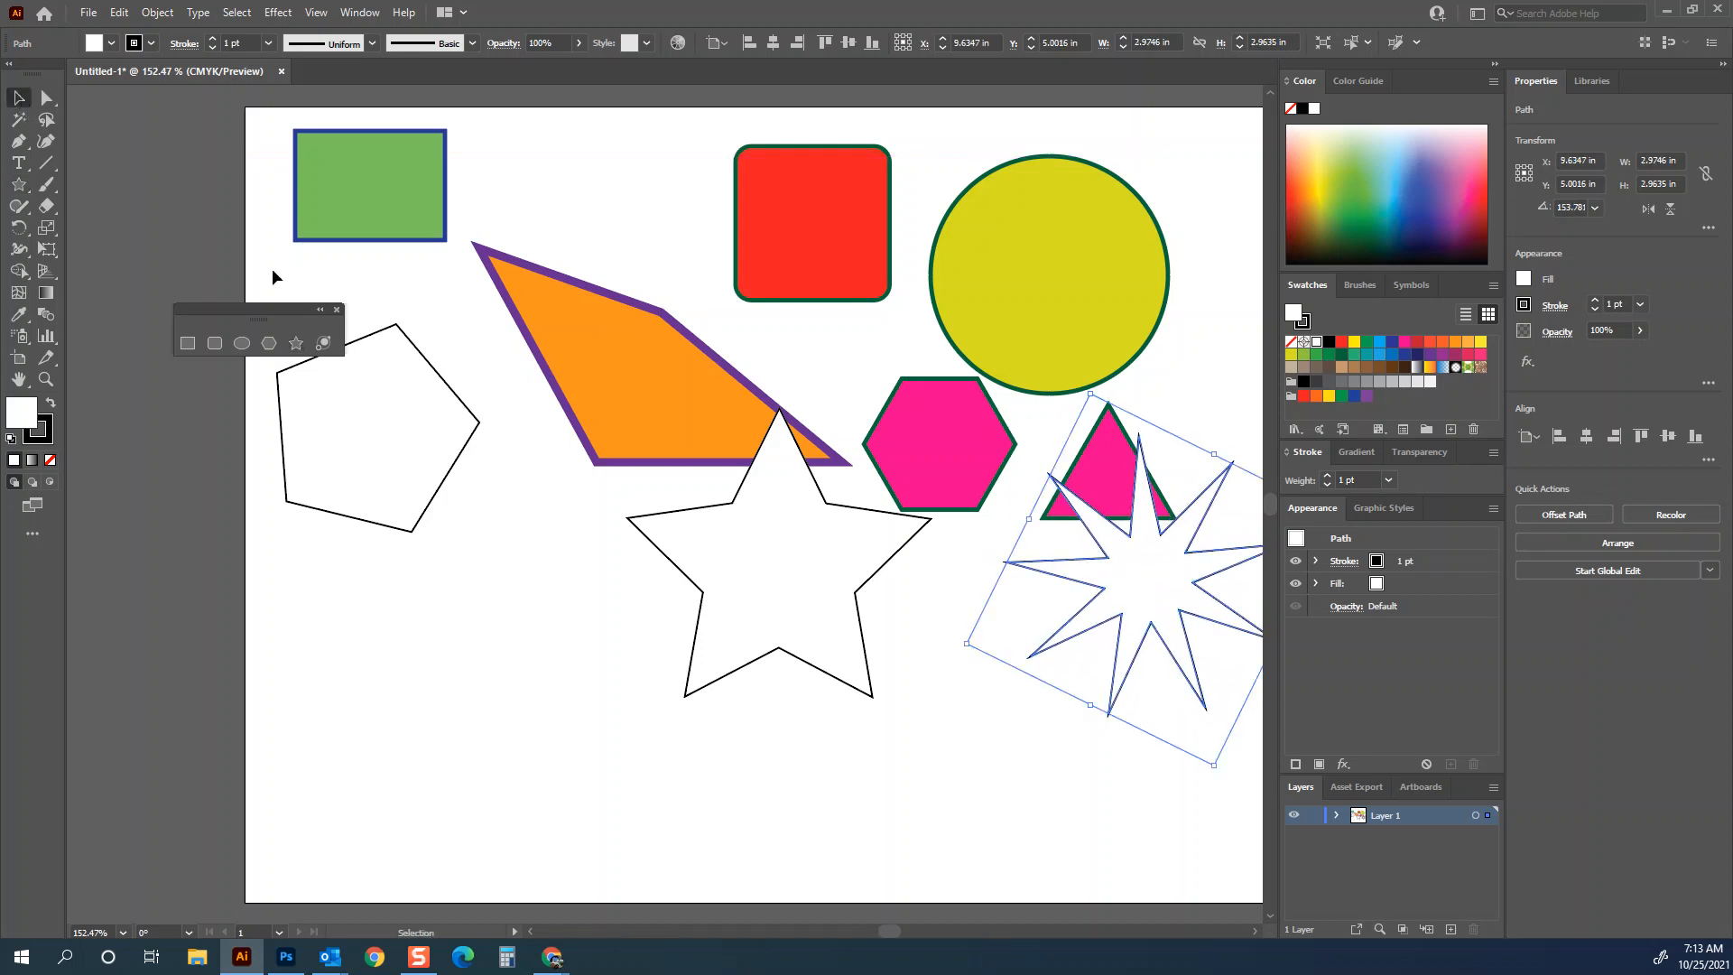
left_click_drag(1140, 551, 1080, 672)
left_click_drag(792, 555, 774, 668)
left_click_drag(384, 422, 386, 477)
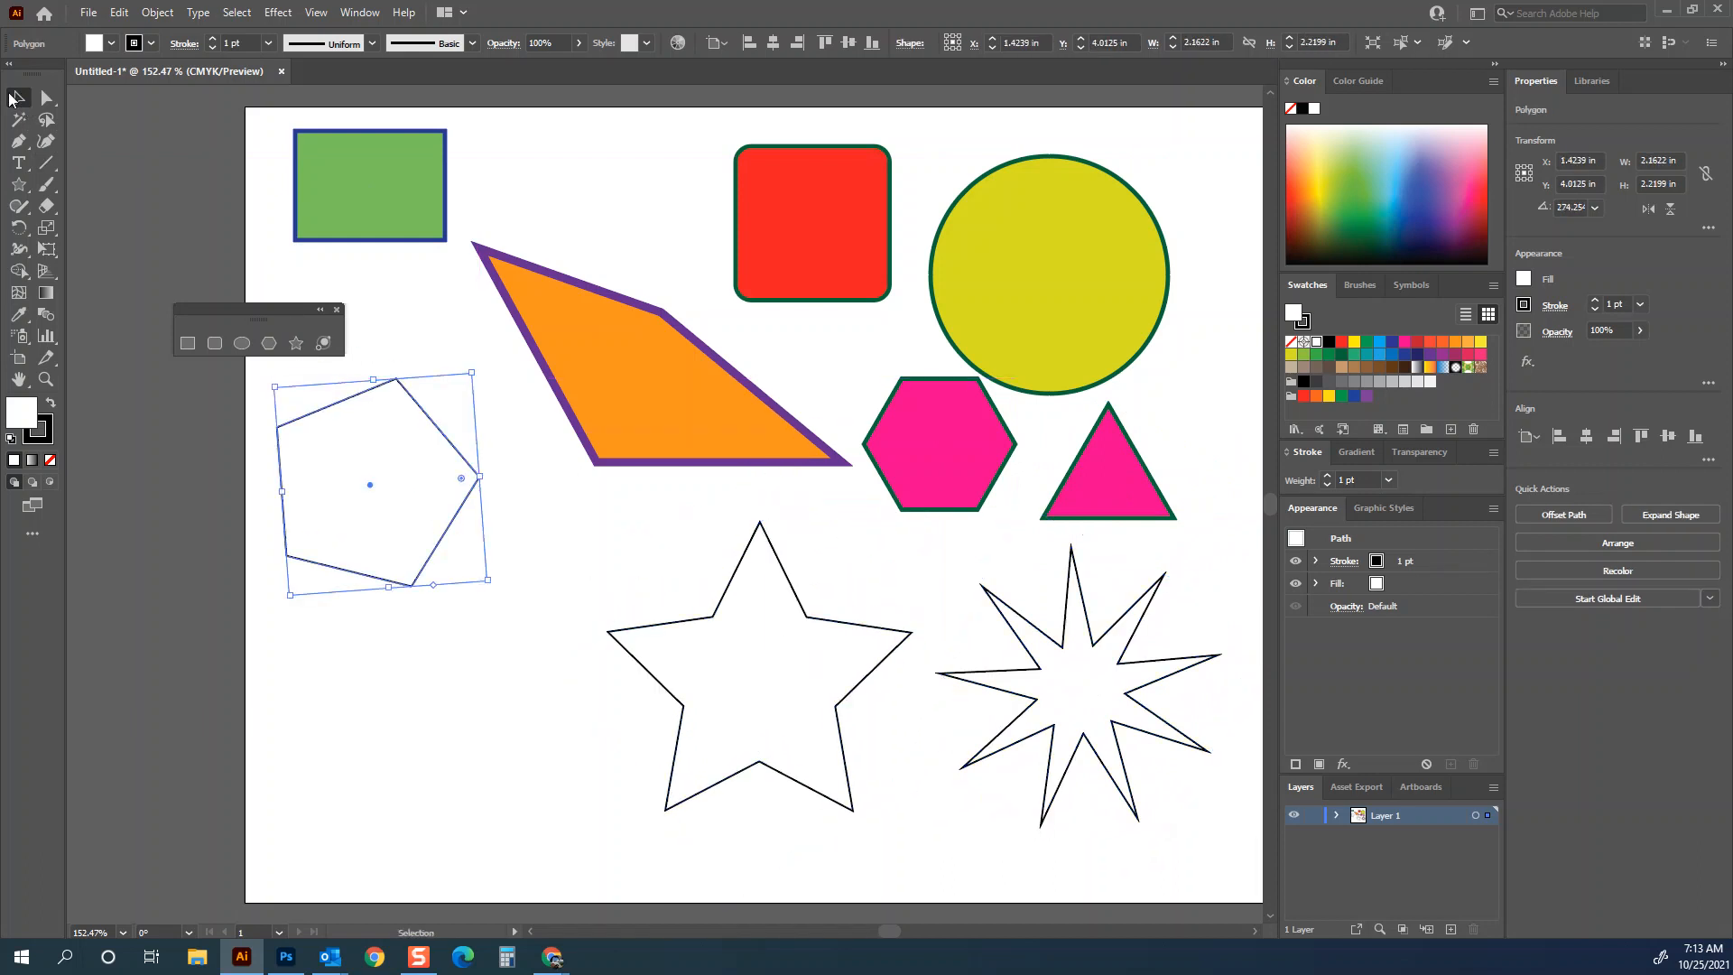
- Rearrange the colored shapes by moving the orange quadrilateral and yellow circle, and enlarge the red rounded square to about 2.68 by 2.08 in
left_click(401, 191)
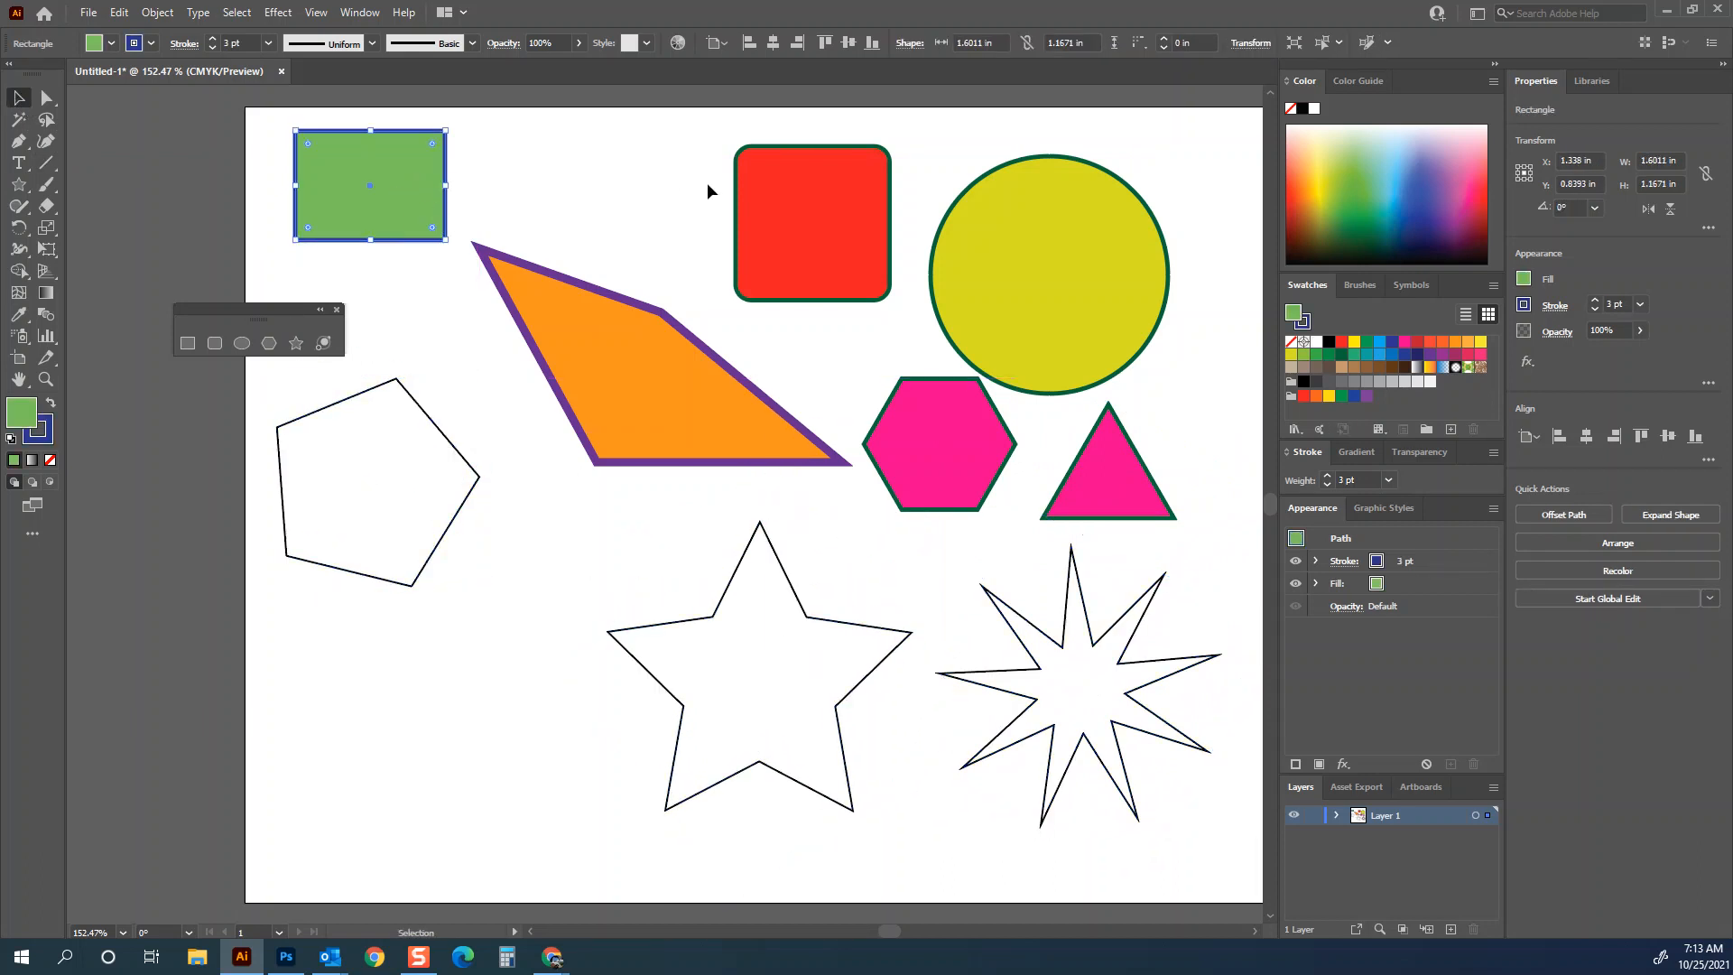
left_click_drag(786, 201, 771, 300)
left_click_drag(650, 354, 555, 426)
left_click(740, 275)
left_click_drag(722, 253, 627, 210)
left_click(990, 259)
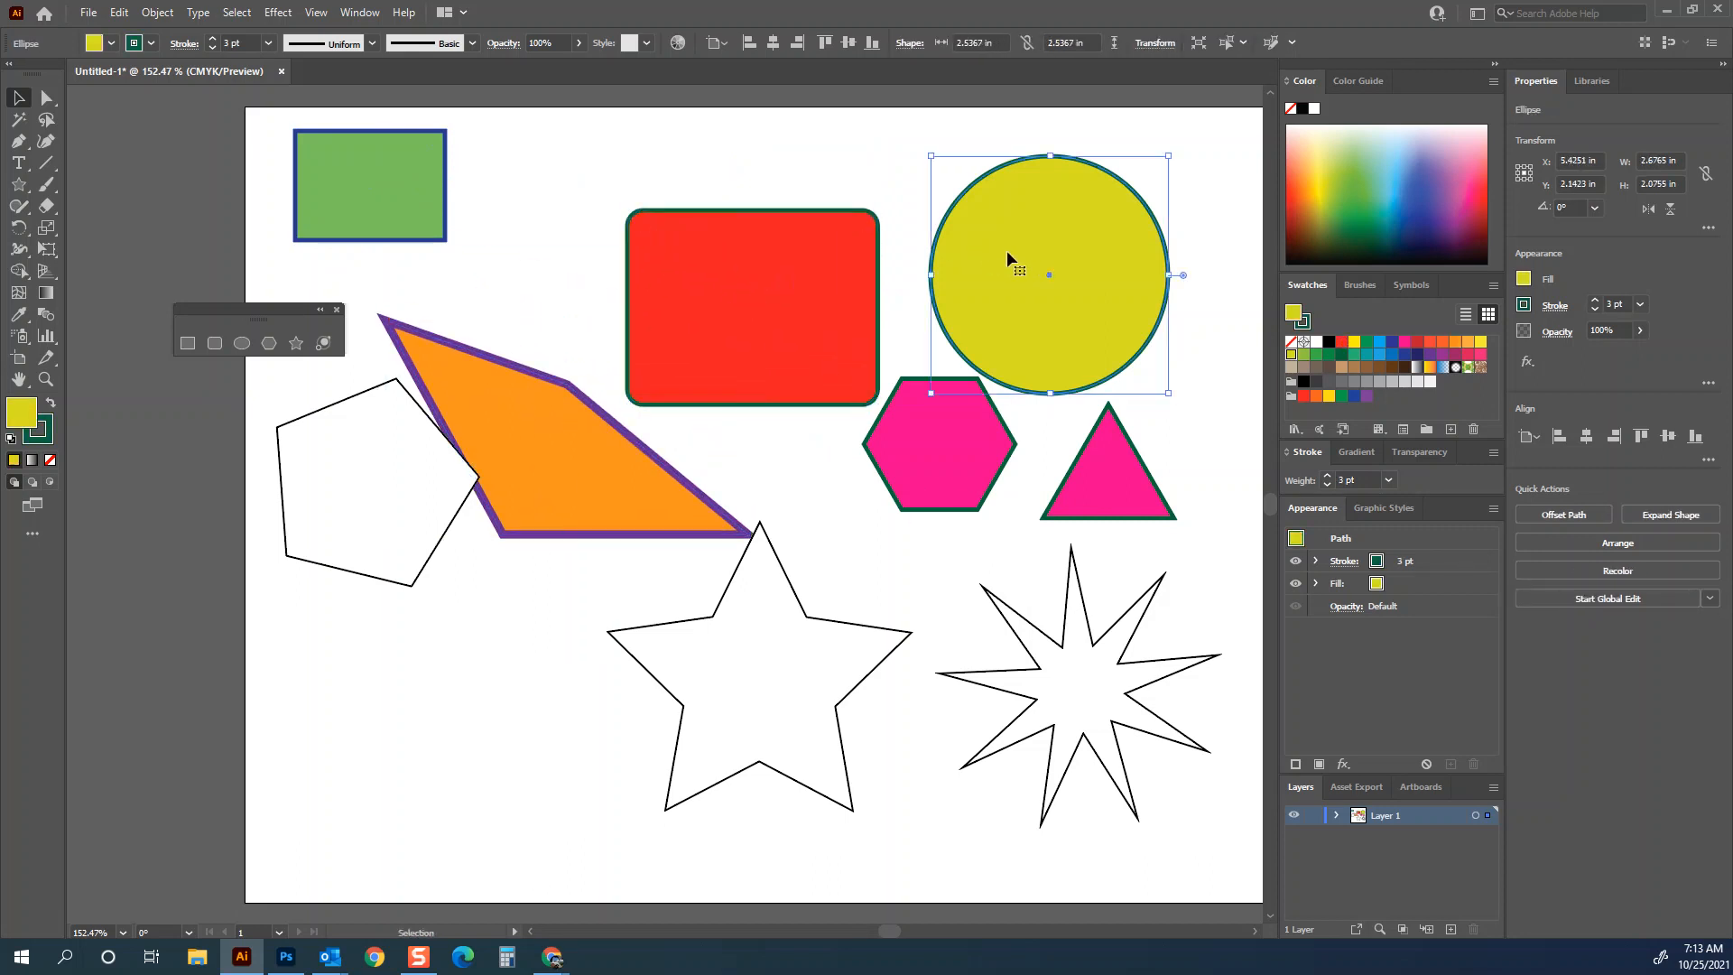
left_click_drag(1015, 251, 1043, 214)
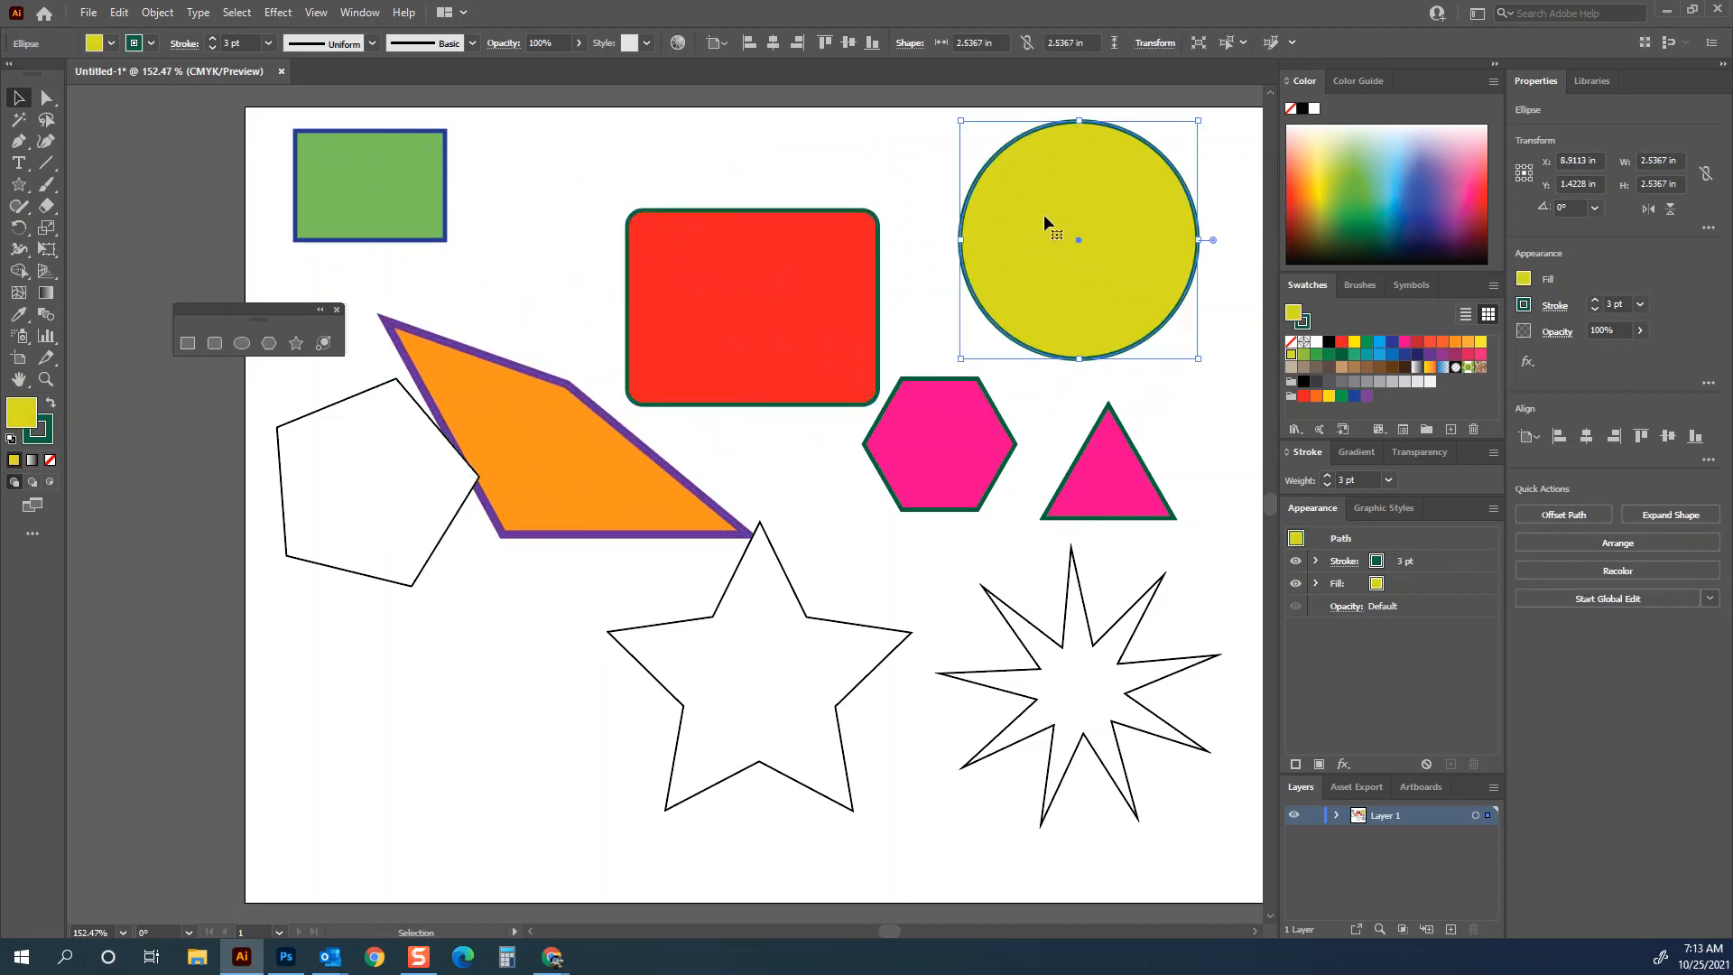
- Reshape the pink triangle by moving each of its three corner points with the Direct Selection tool
key("a")
left_click(1188, 380)
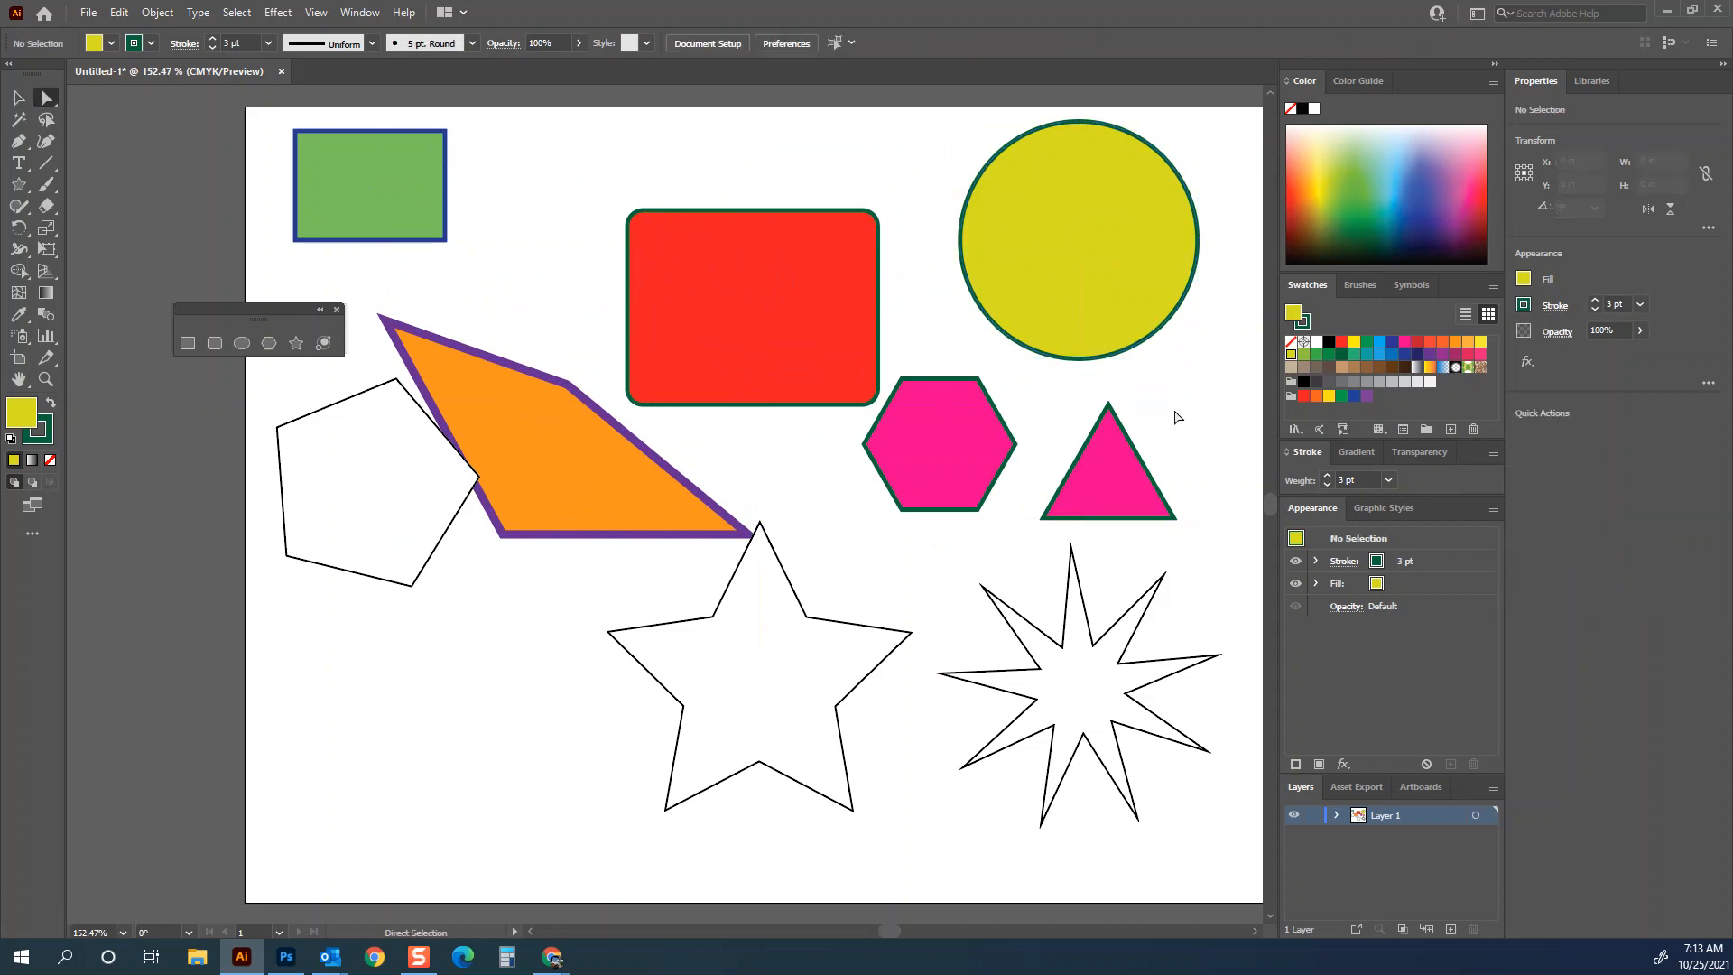
left_click_drag(1109, 406, 1215, 326)
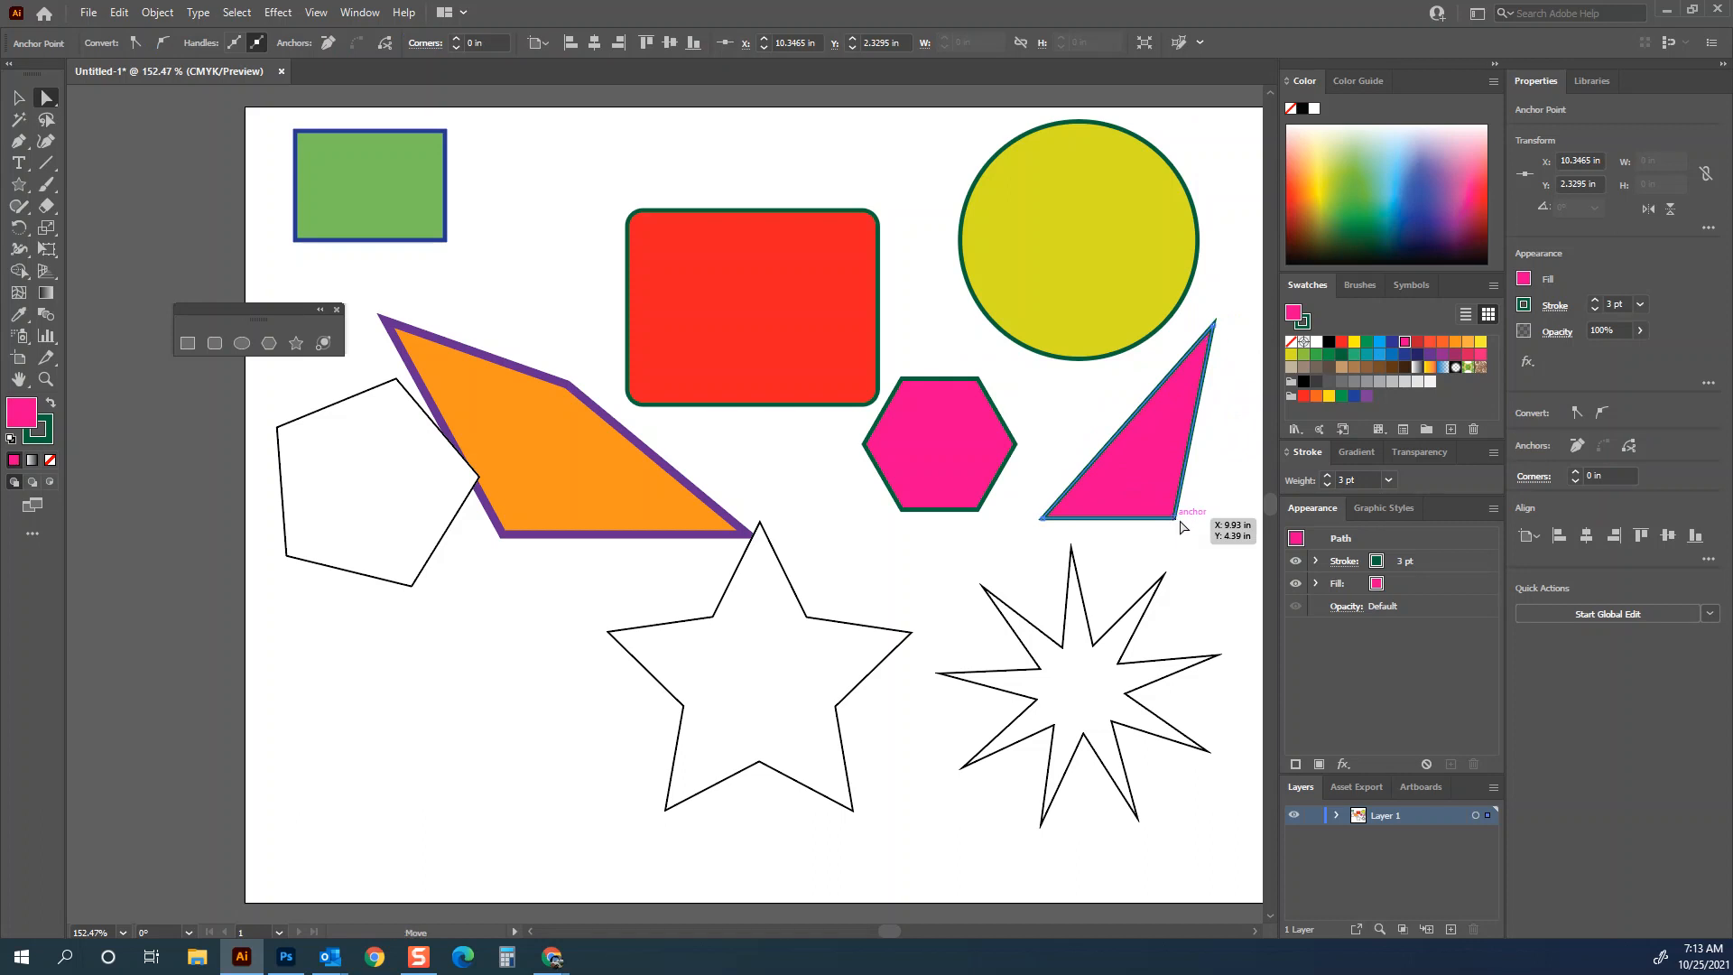
left_click_drag(1175, 517, 1243, 598)
left_click_drag(1042, 519, 1119, 461)
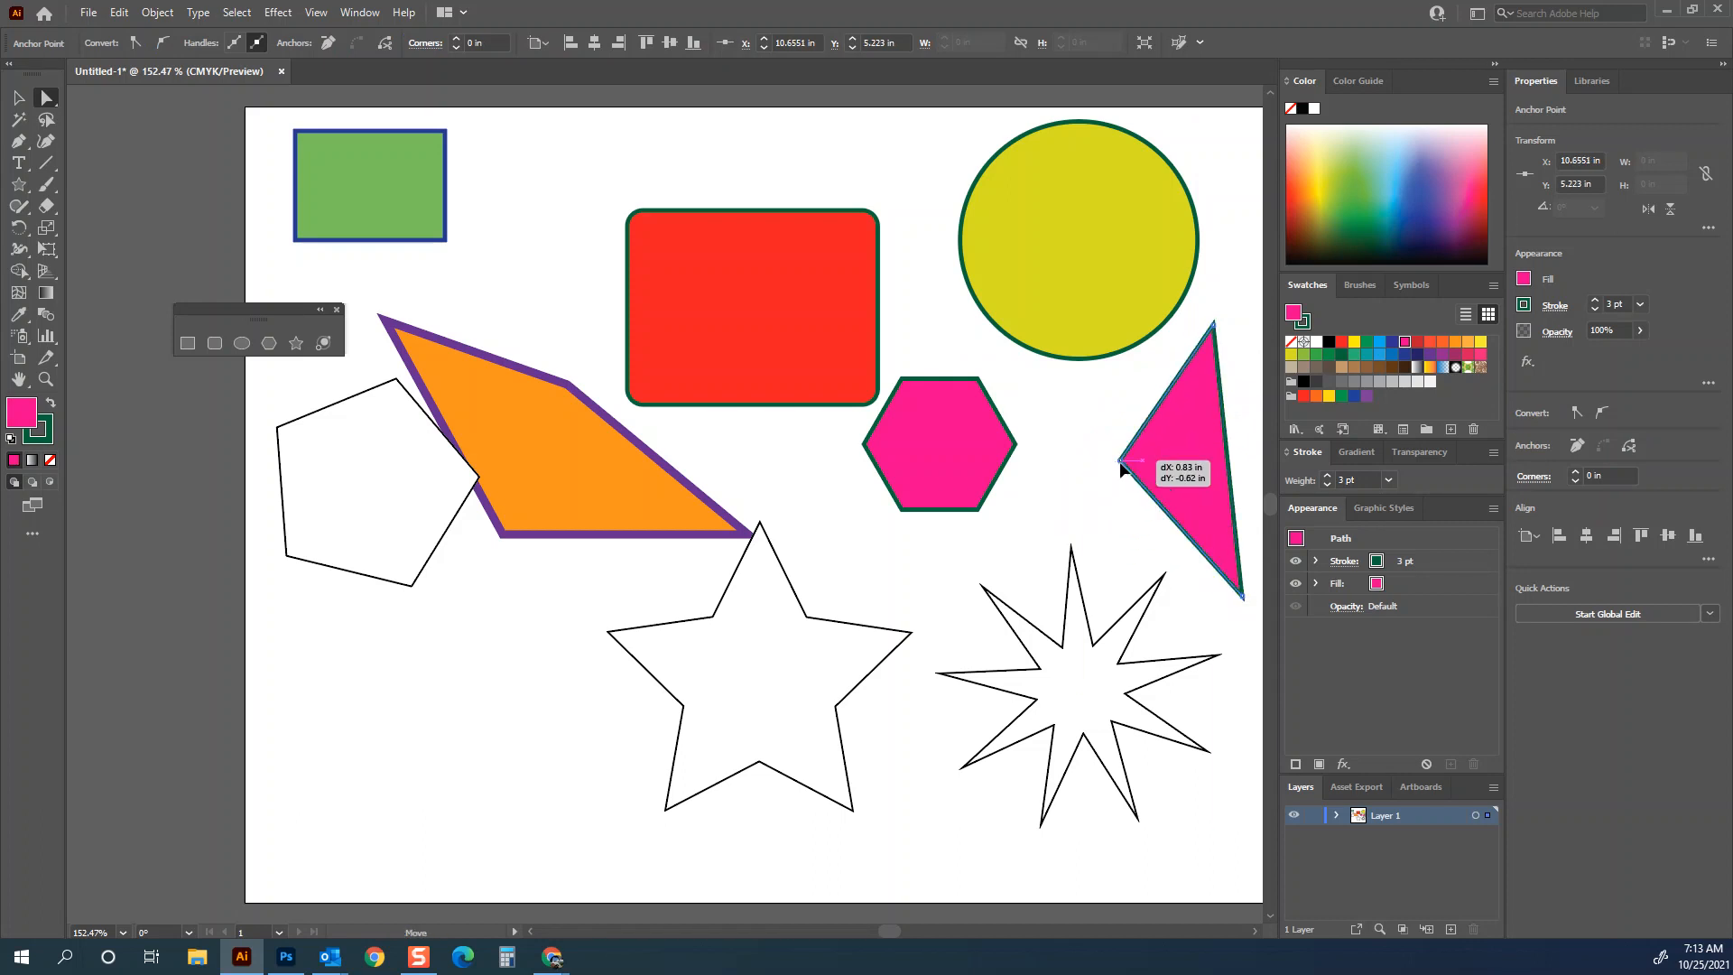
left_click(1113, 413)
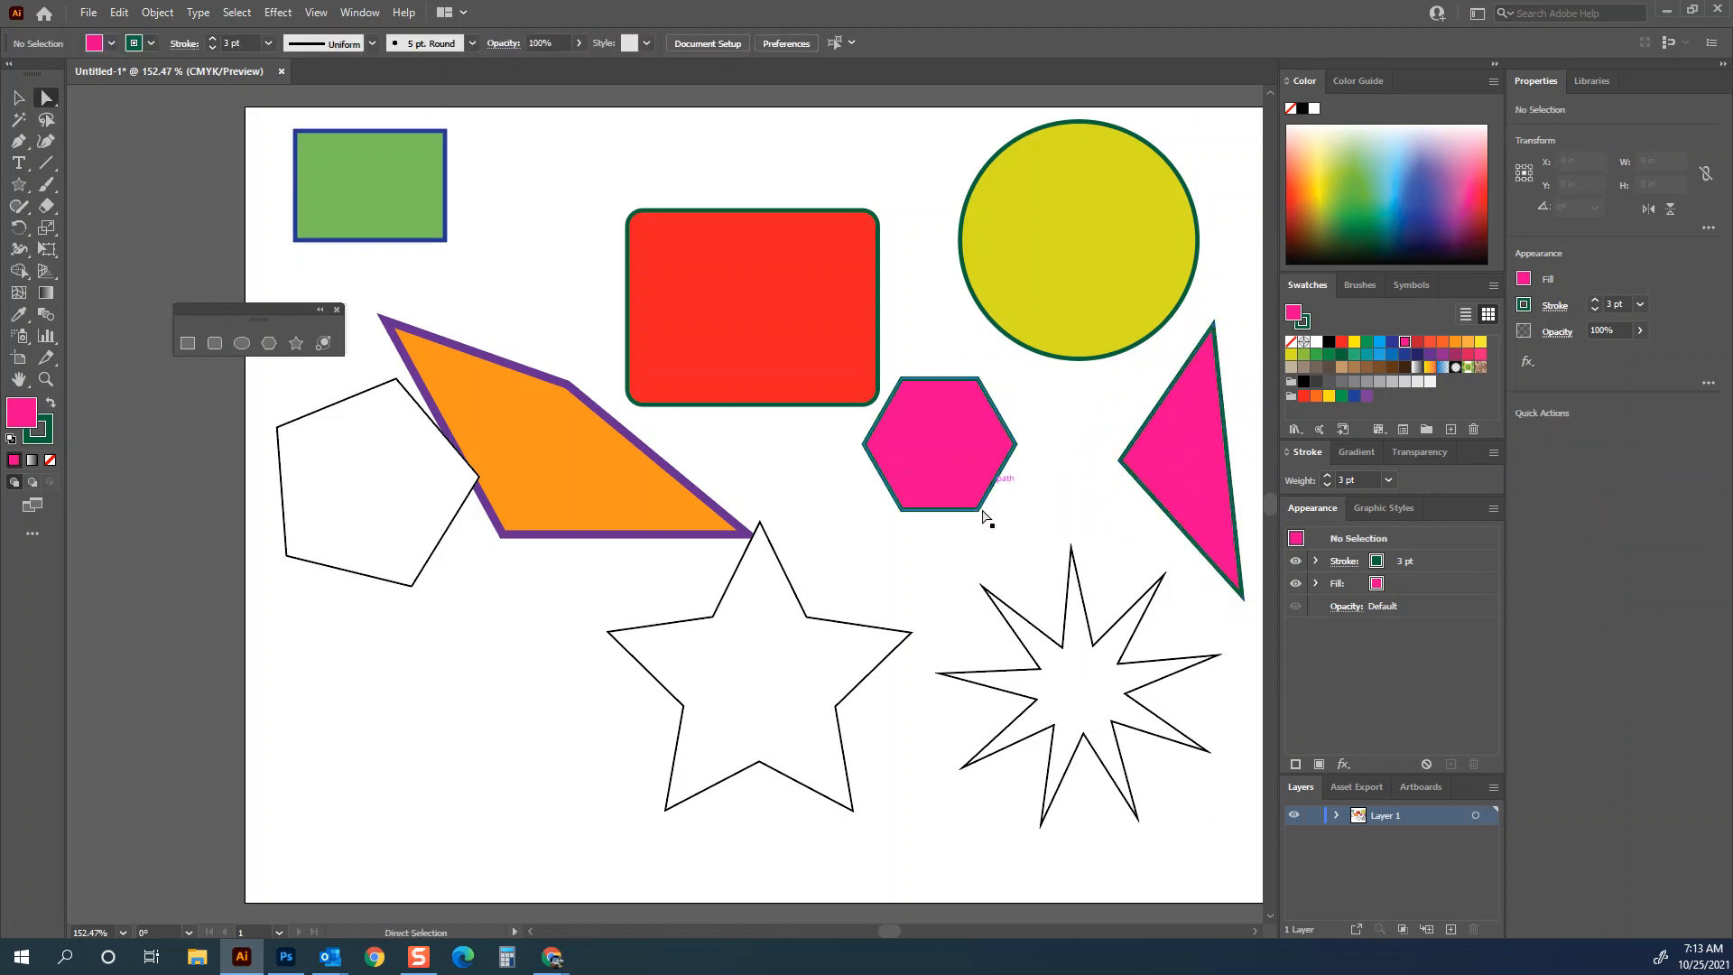
- Pull the five-pointed star's upper-right inner corner inward and shift the orange quadrilateral's upper-right edge slightly outward
left_click_drag(805, 615, 777, 647)
left_click(917, 611)
mouse_move(679, 478)
left_mouse_down()
mouse_move(751, 440)
mouse_move(707, 454)
left_mouse_up()
- Move the pink hexagon down and left, the nine-pointed star slightly left, and the pentagon down and slightly right
left_click_drag(941, 456, 869, 533)
mouse_move(1074, 681)
left_mouse_down()
mouse_move(1068, 618)
mouse_move(1061, 688)
left_mouse_up()
left_click(370, 453)
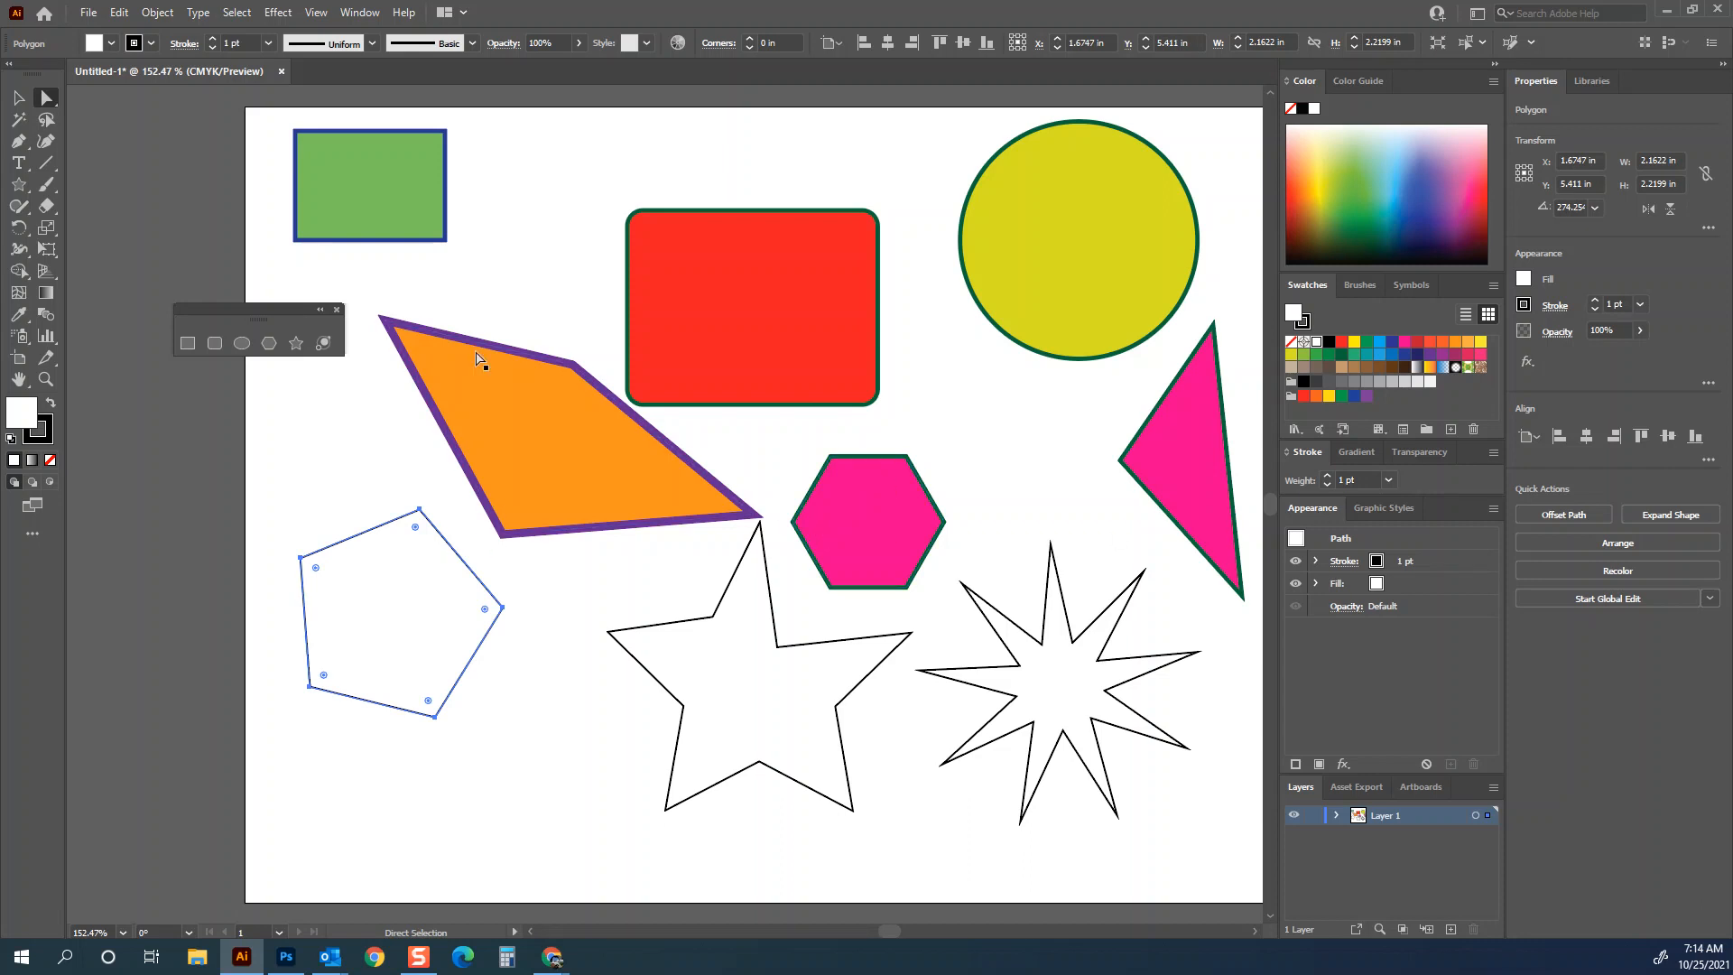
key("v")
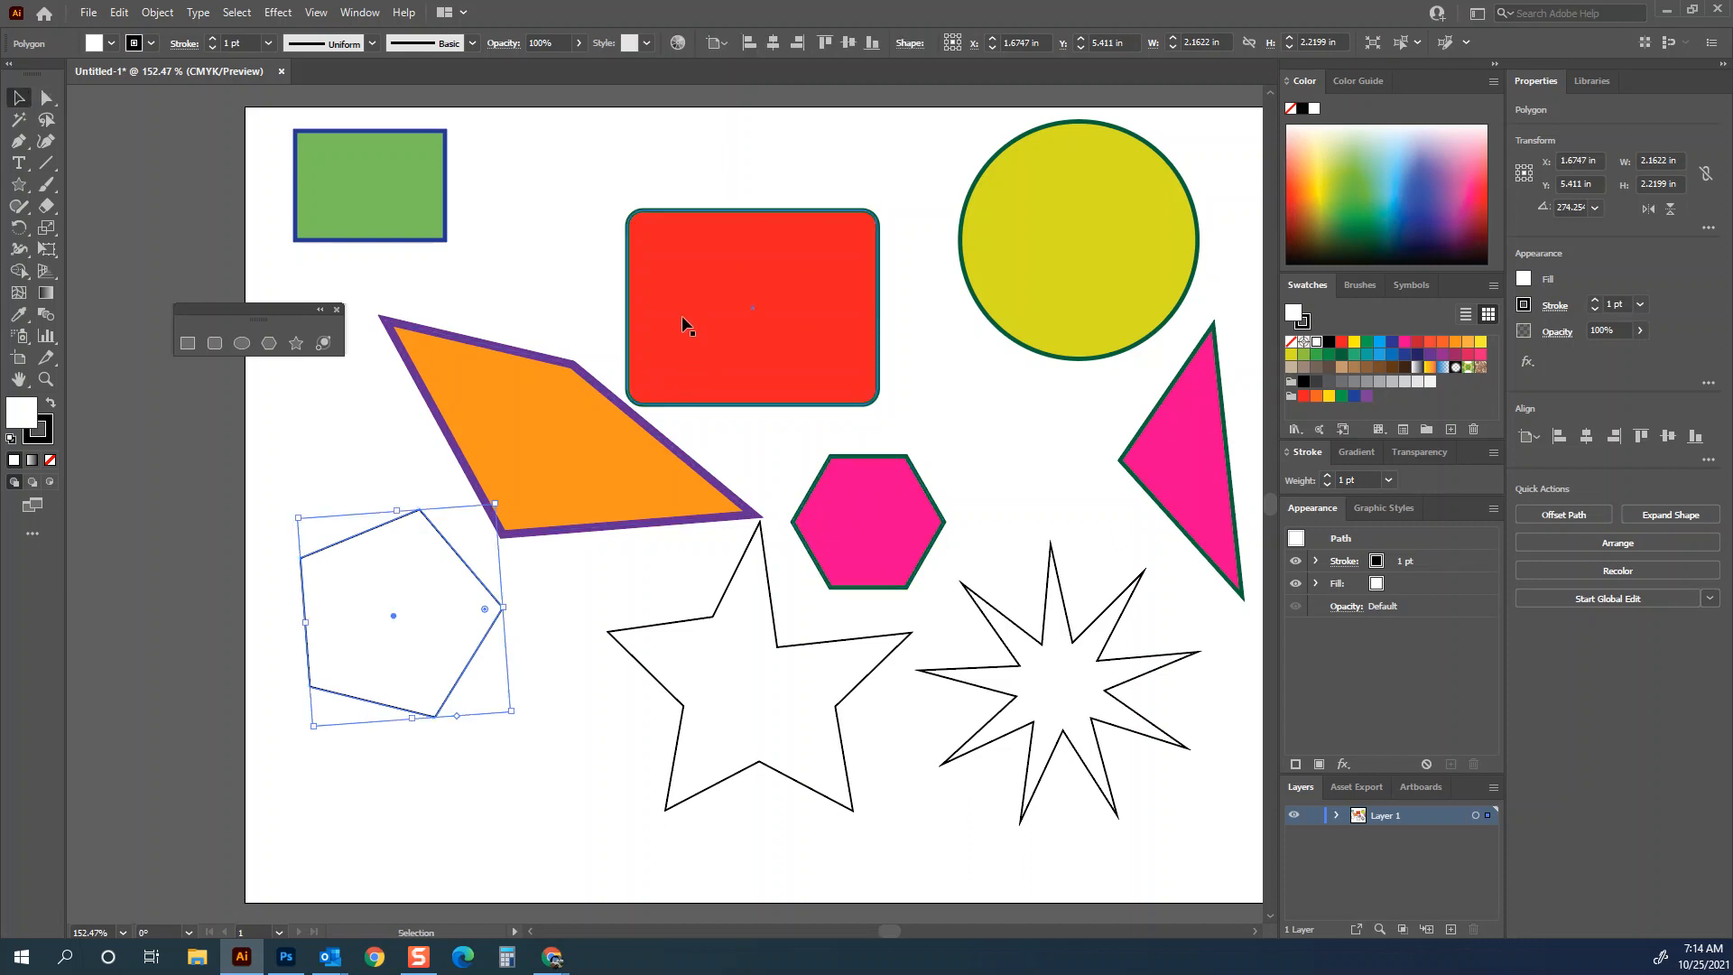
- Reshape the orange quadrilateral by moving its corner points with the Direct Selection tool, and shift the whole shape up and left
key("a")
left_click(663, 454)
left_click(565, 294)
left_click_drag(567, 365, 591, 395)
left_click_drag(498, 540, 398, 485)
left_click_drag(527, 423, 428, 378)
left_click(514, 255)
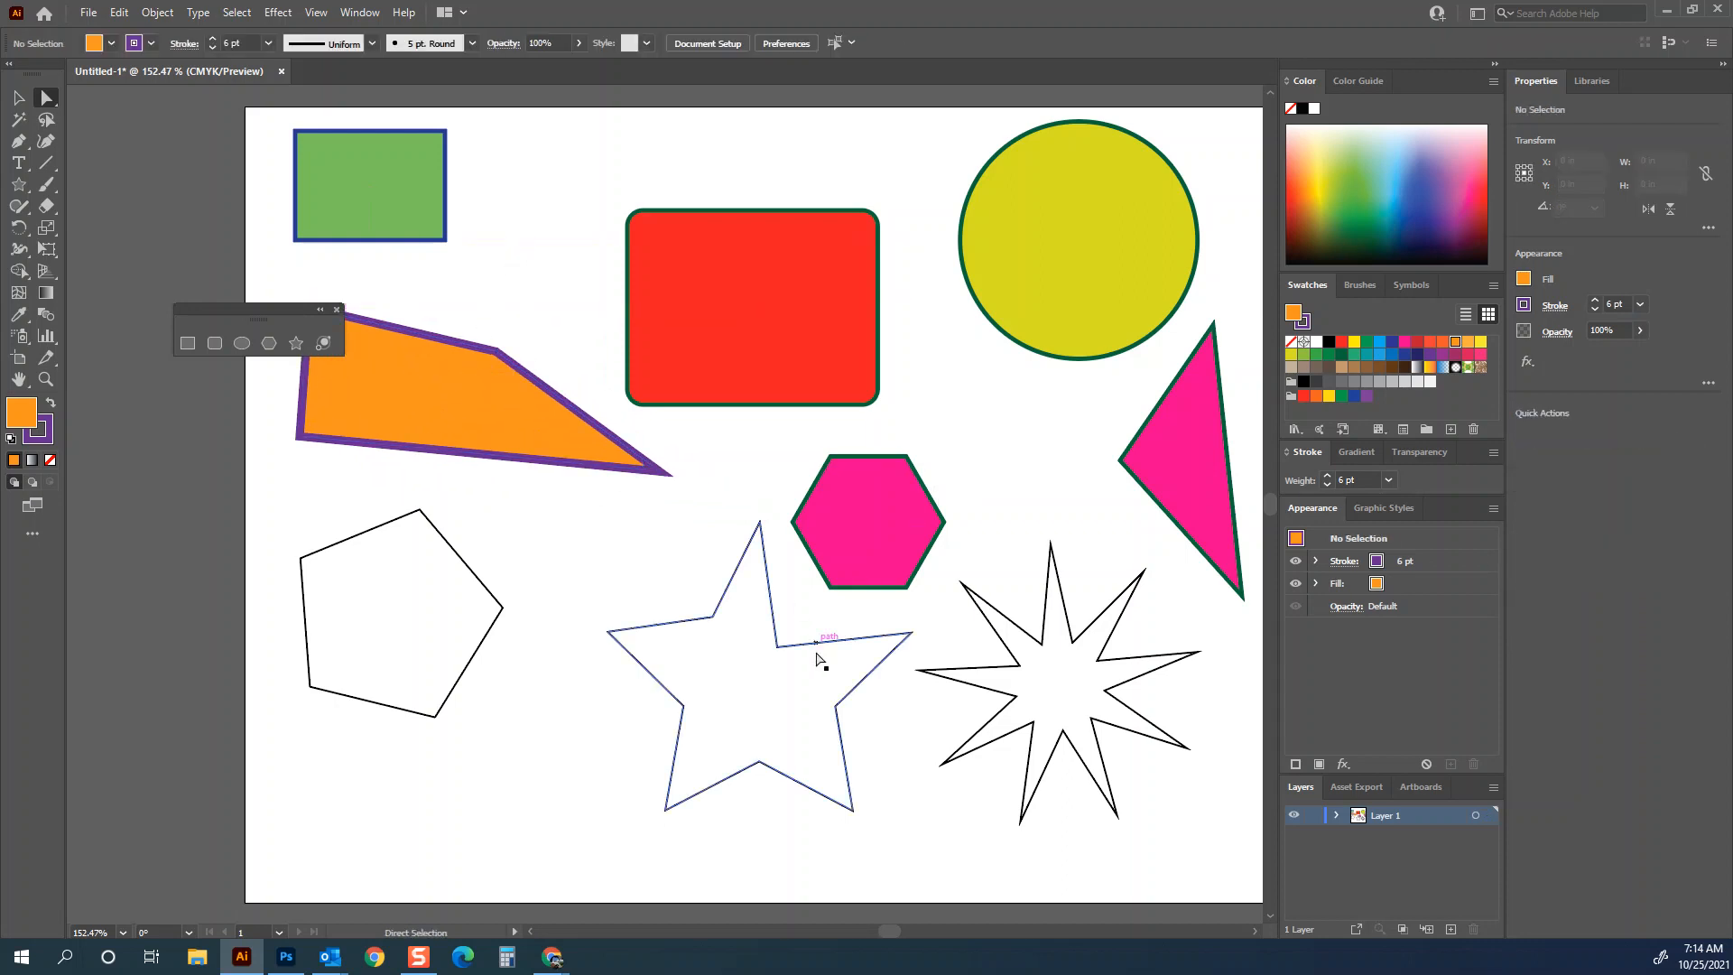
- Select the five-pointed star and increase its stroke weight to 7 pt
left_click(790, 632)
left_click(214, 40)
left_click(214, 40)
left_click(214, 39)
left_click(214, 40)
left_click(213, 39)
left_click(214, 40)
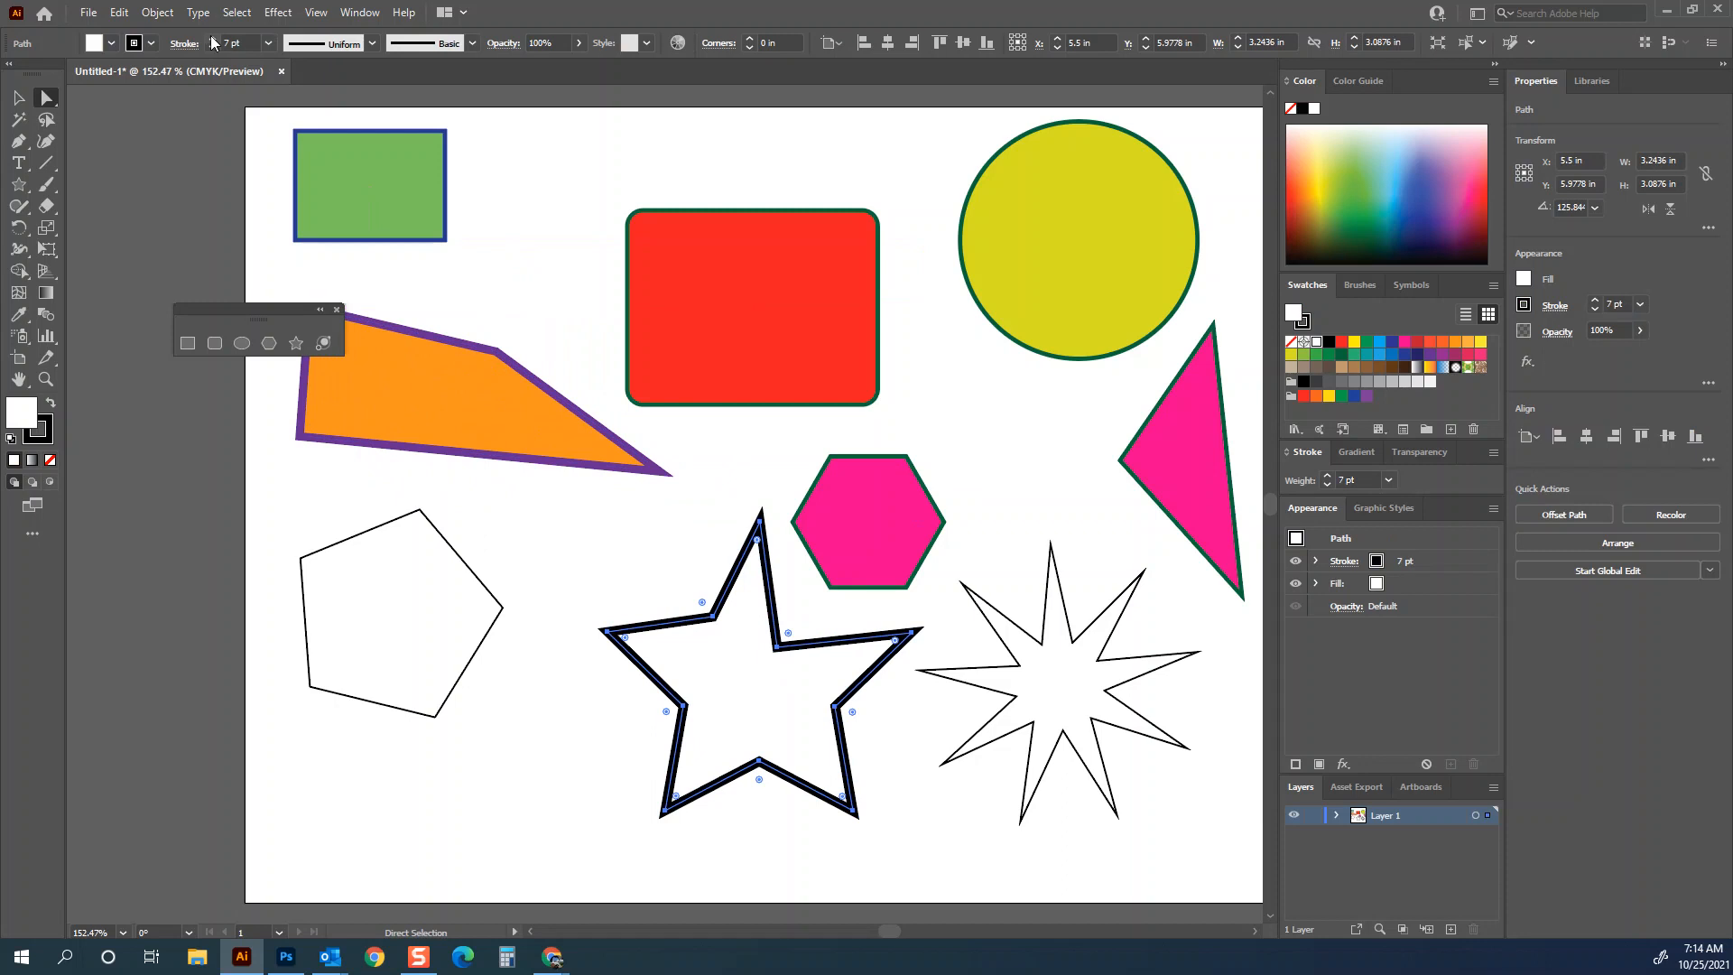
- Set the five-pointed star's stroke weight to 16 pt and raise it further to 23 pt
left_click(183, 43)
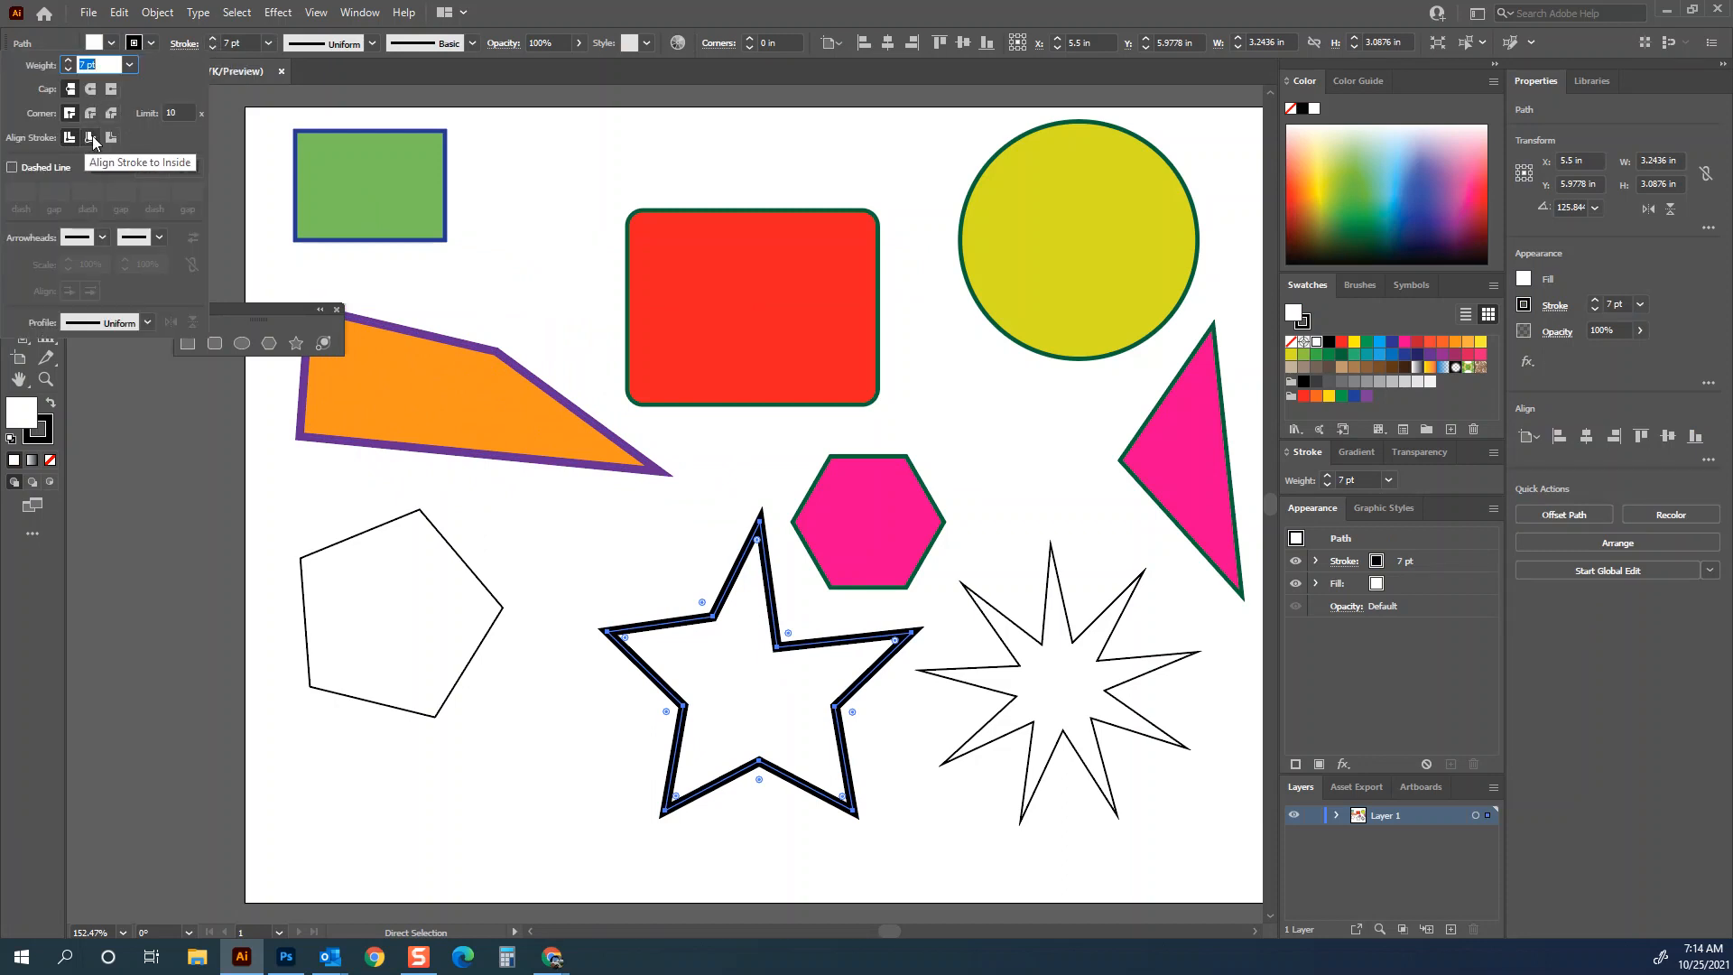
left_click(129, 64)
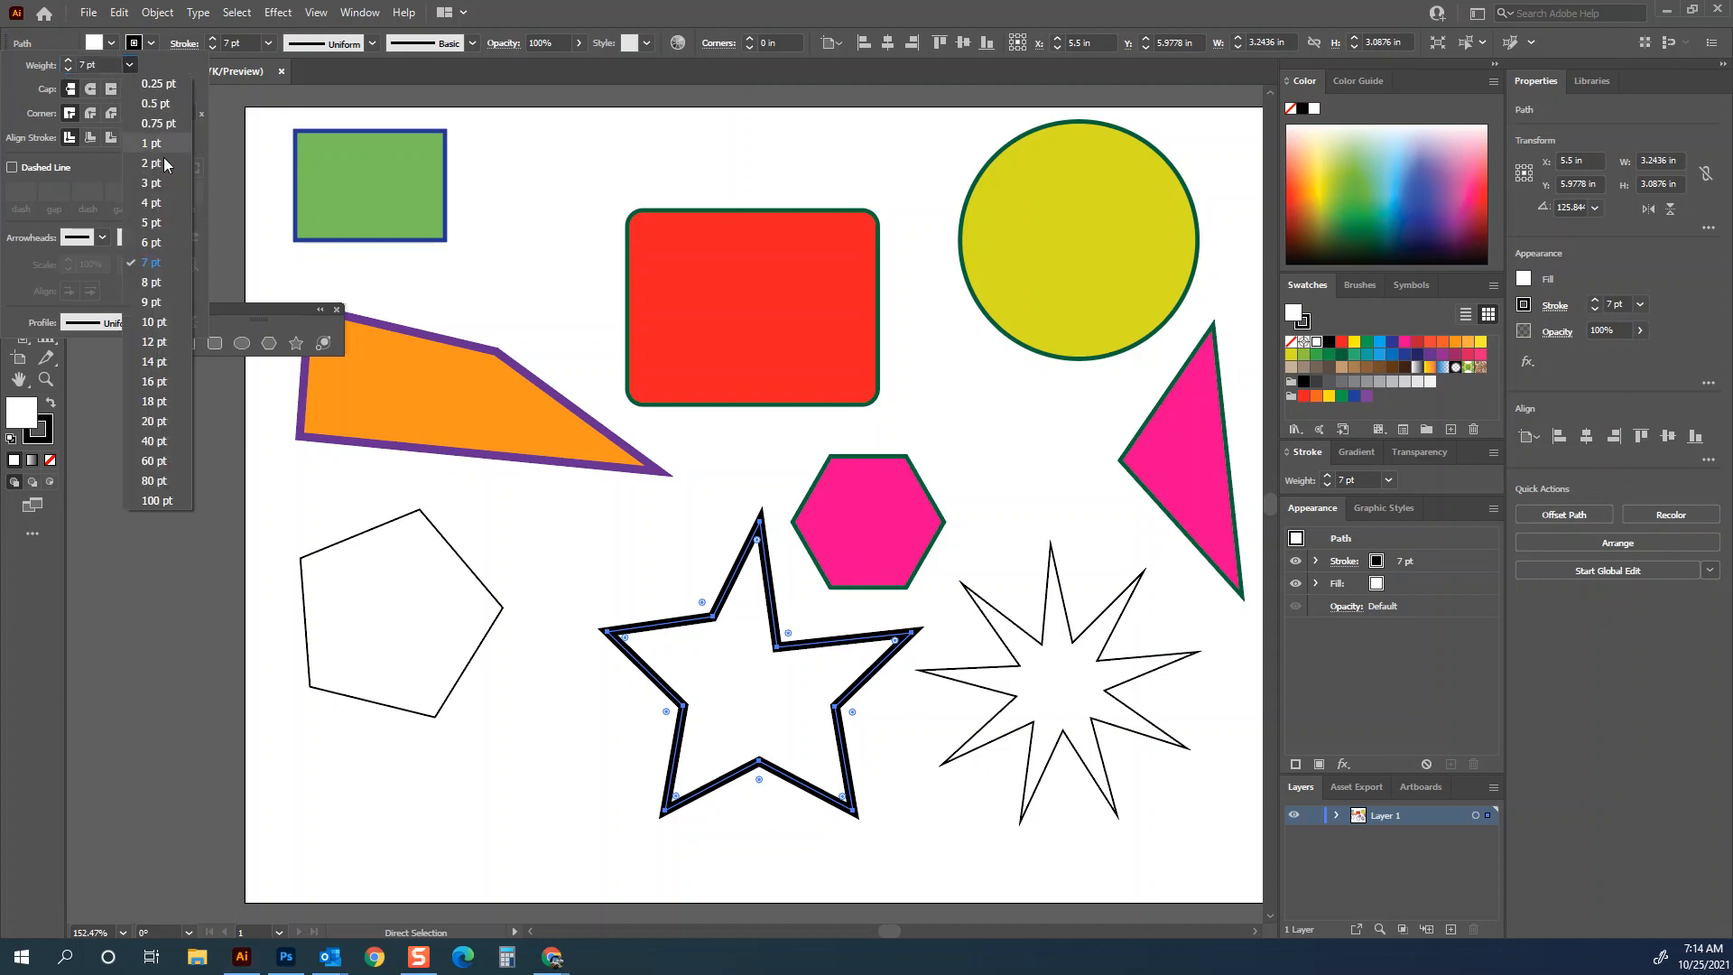
left_click(152, 381)
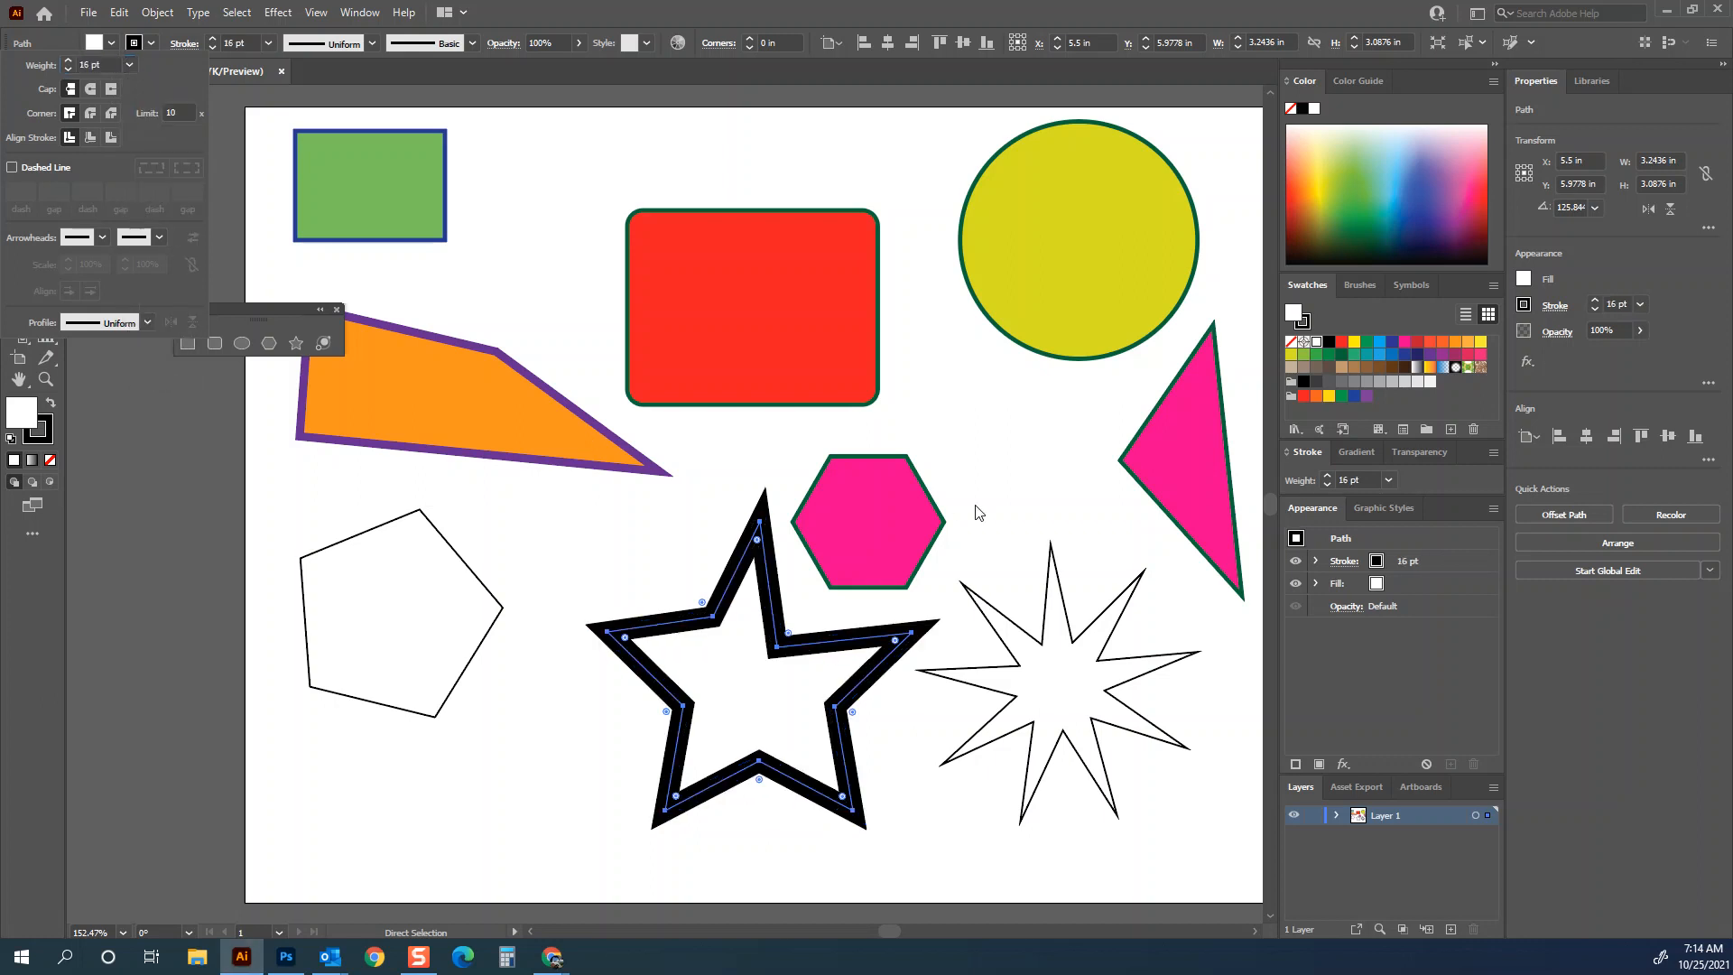
left_click(213, 40)
left_click(213, 39)
left_click(213, 40)
left_click(213, 40)
left_click(213, 40)
left_click(213, 40)
left_click(213, 40)
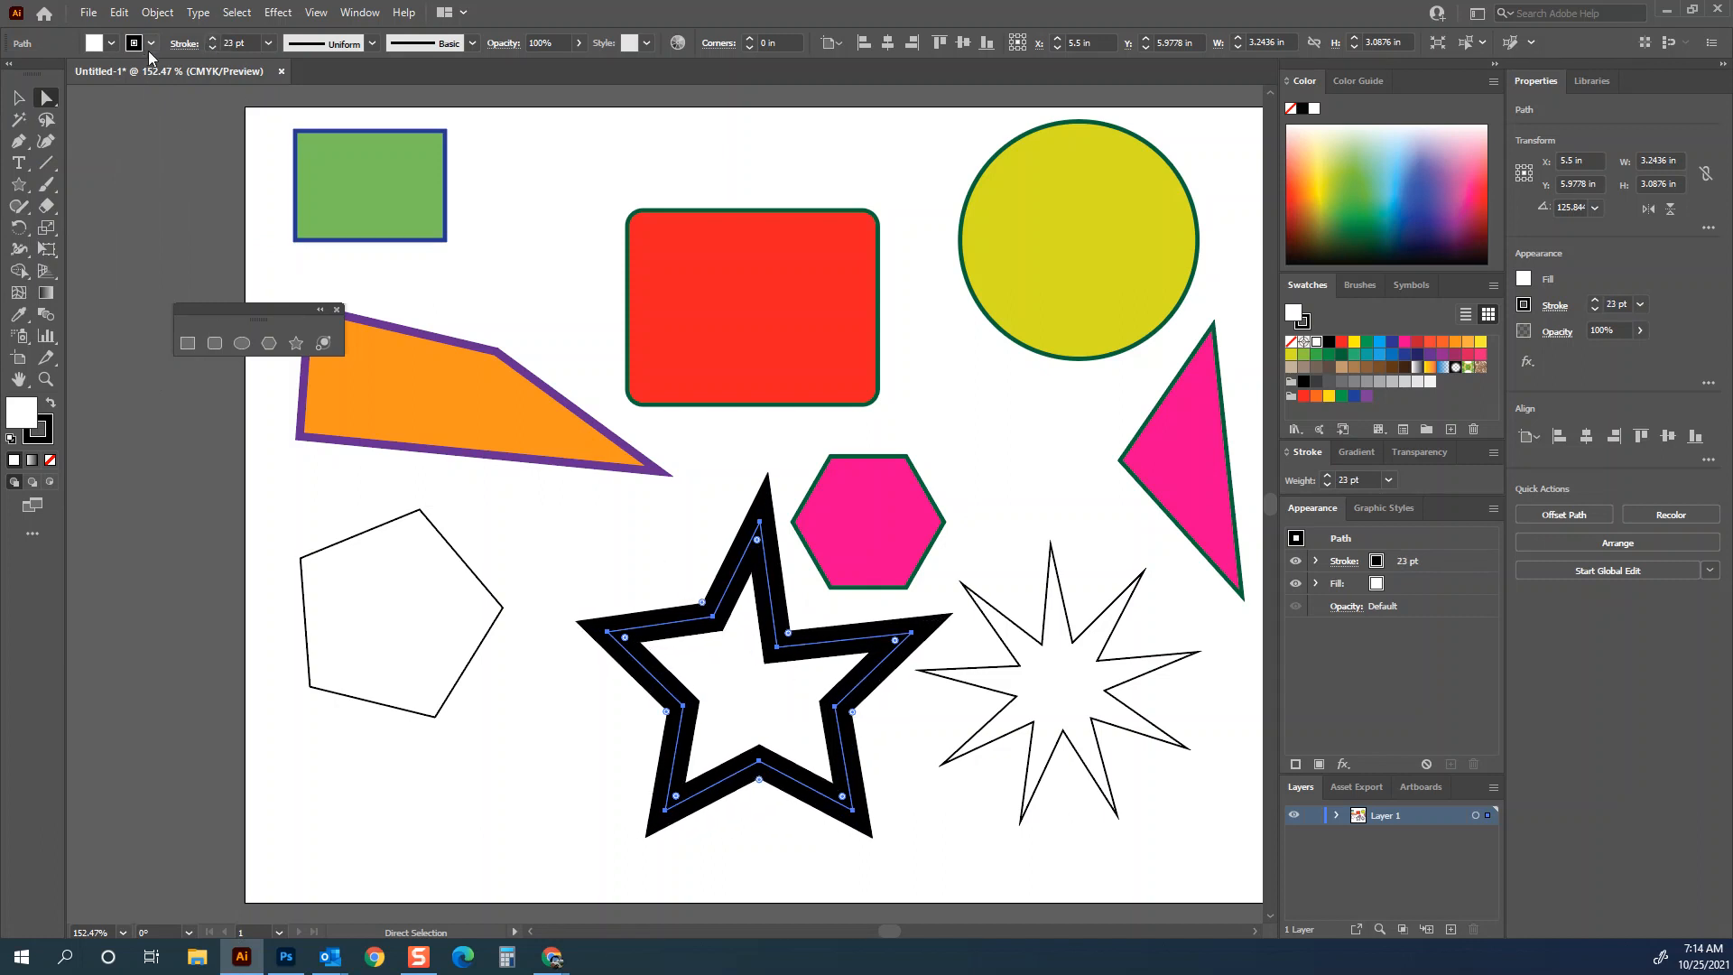
- Align the five-pointed star's stroke to the outside of its path
left_click(184, 45)
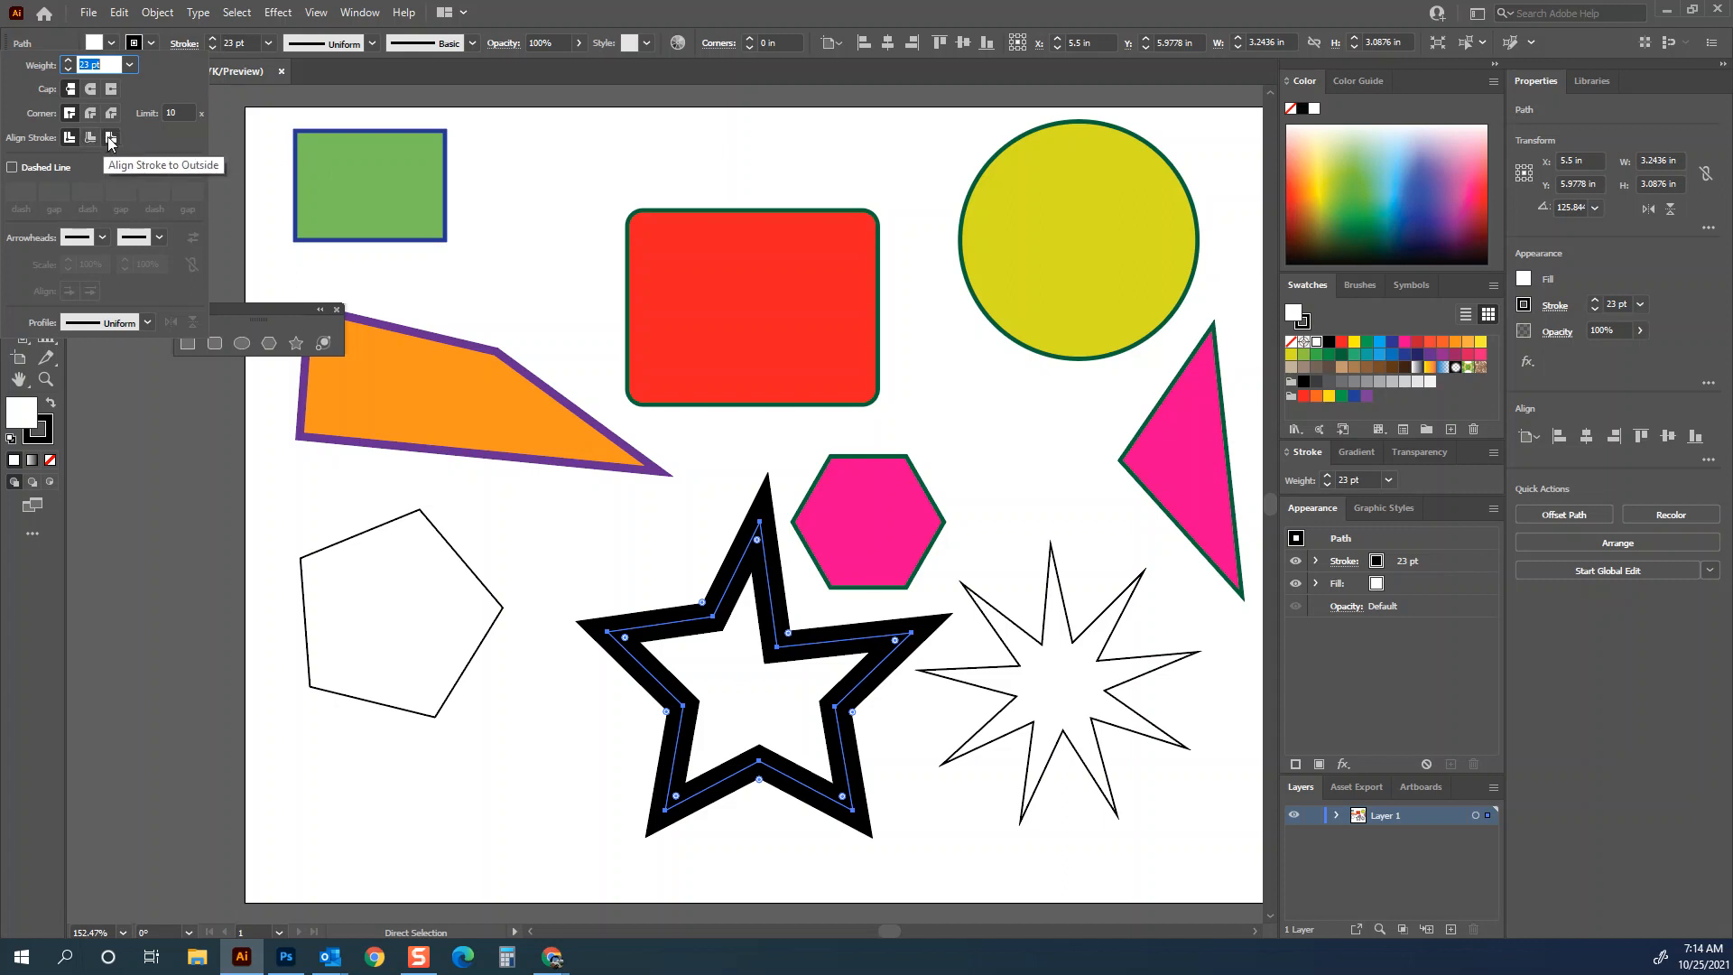
left_click(110, 138)
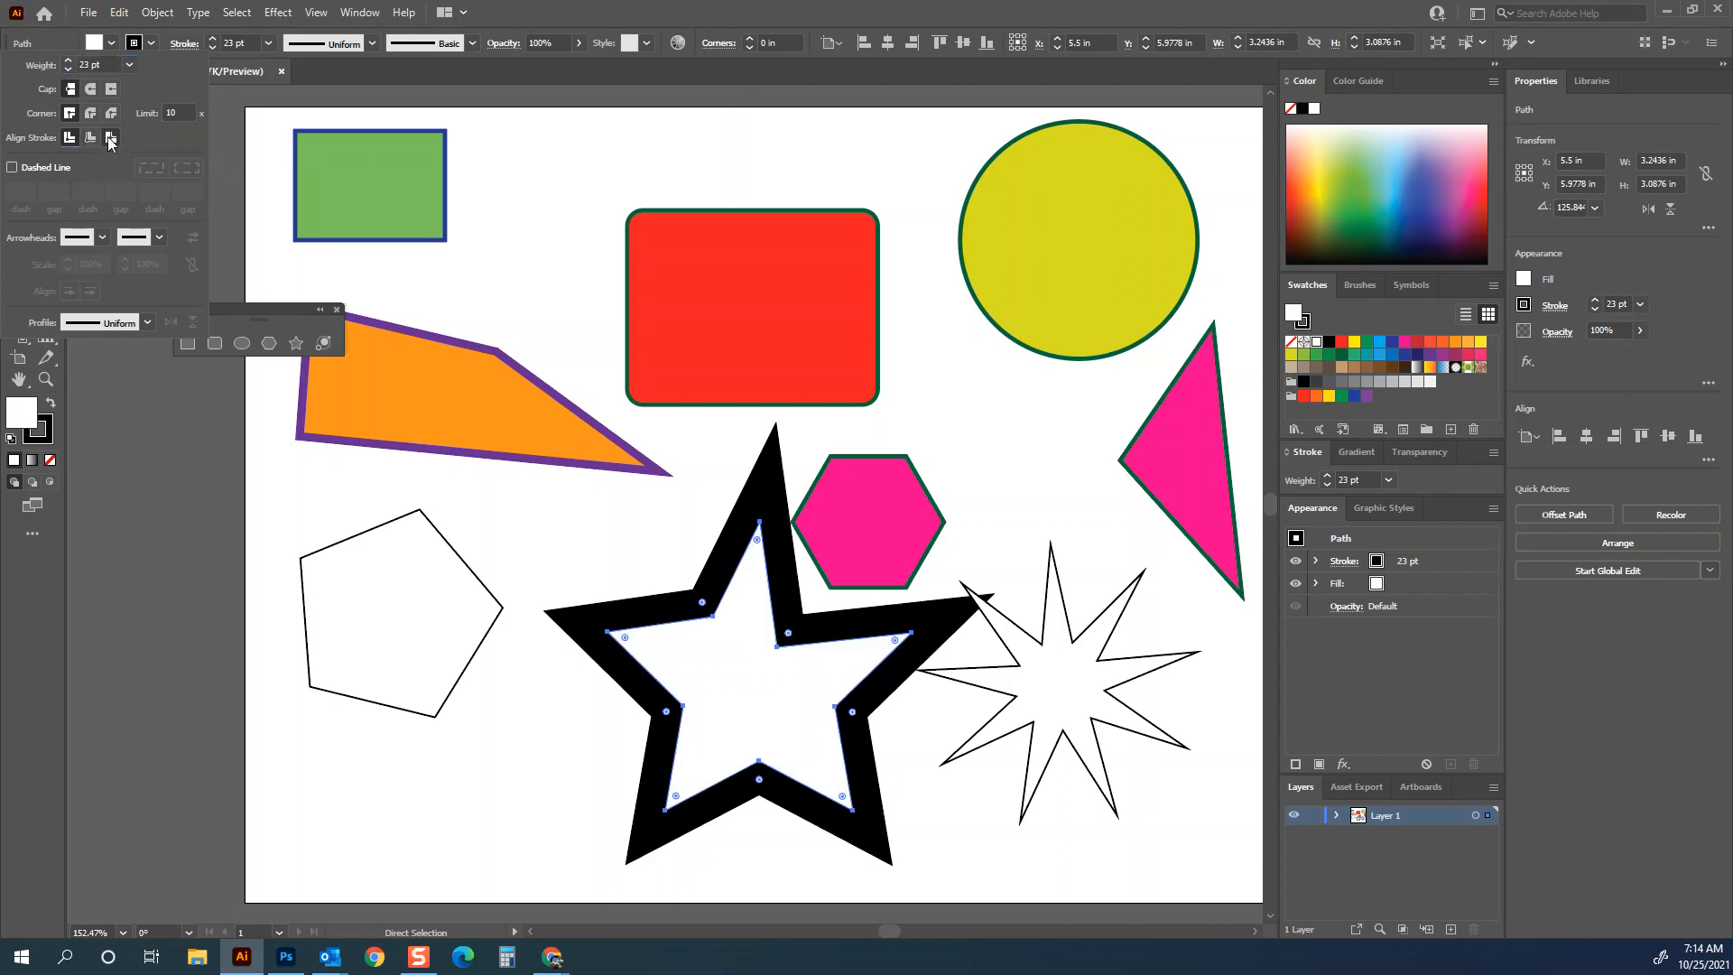
- Raise and lower the five-pointed star's stroke weight, ending at 26 pt
left_click(212, 41)
left_click(212, 41)
left_click(212, 40)
left_click(212, 41)
left_click(212, 47)
left_click(212, 47)
left_click(213, 47)
left_click(212, 47)
left_click(212, 47)
left_click(212, 47)
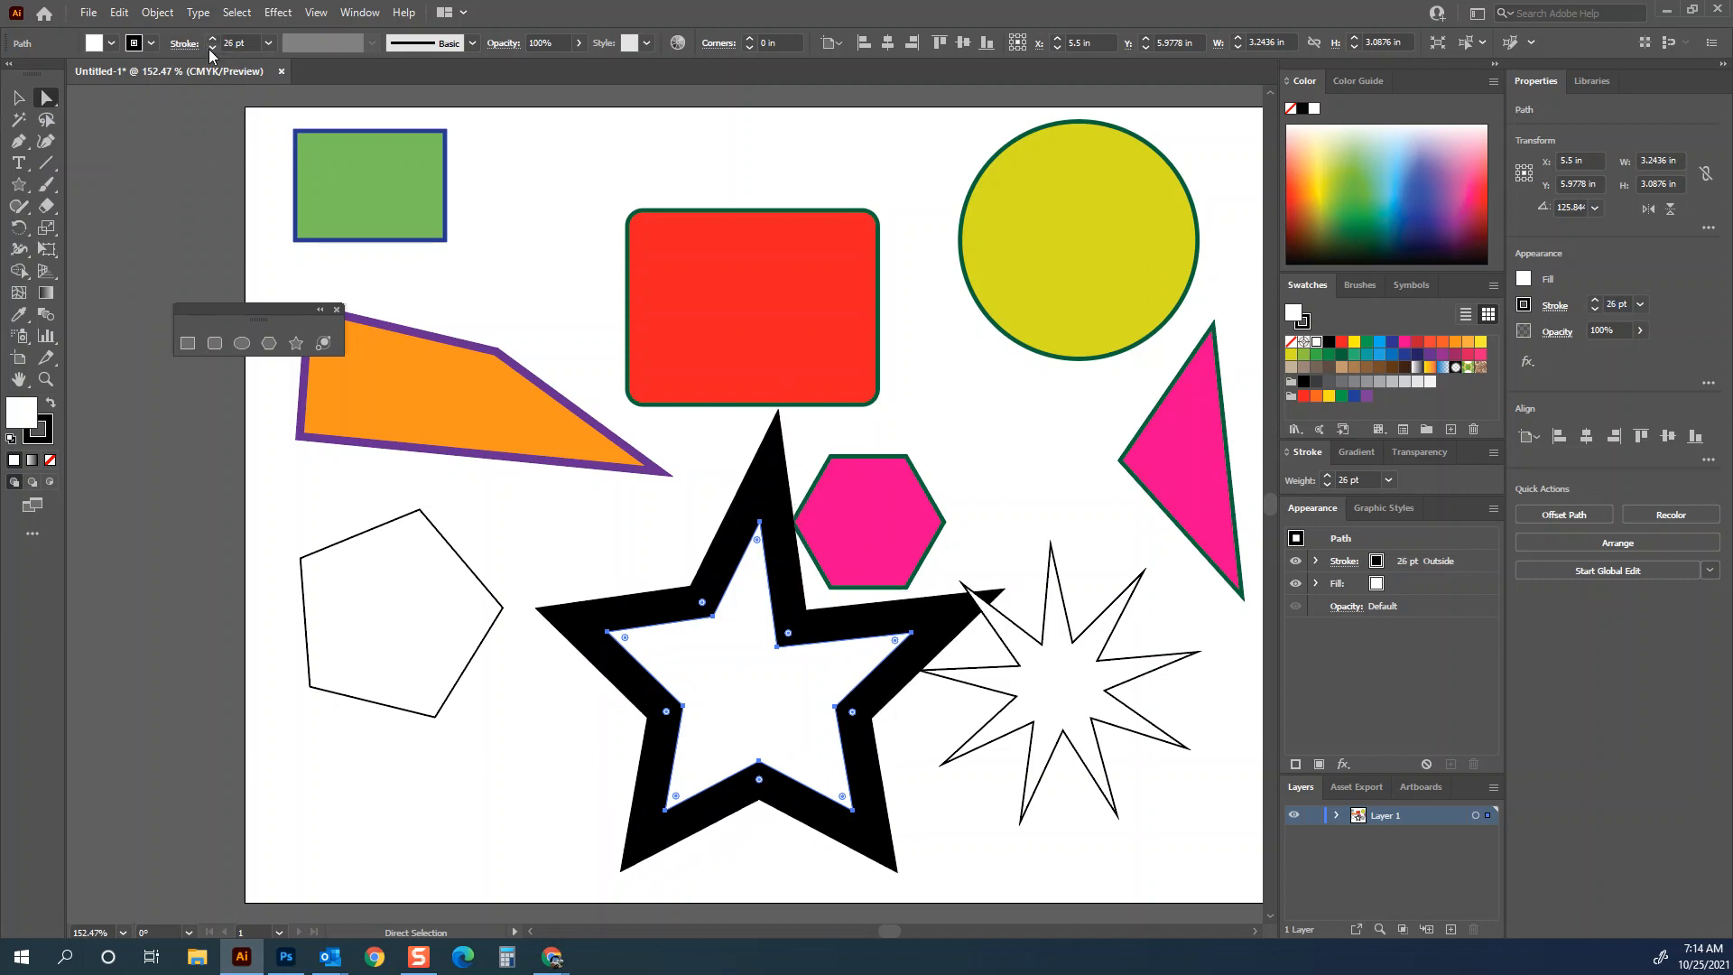
- Try the blue, the yellow-orange and the white-to-black gradient swatches as the five-pointed star's fill
left_click(113, 45)
left_click(38, 111)
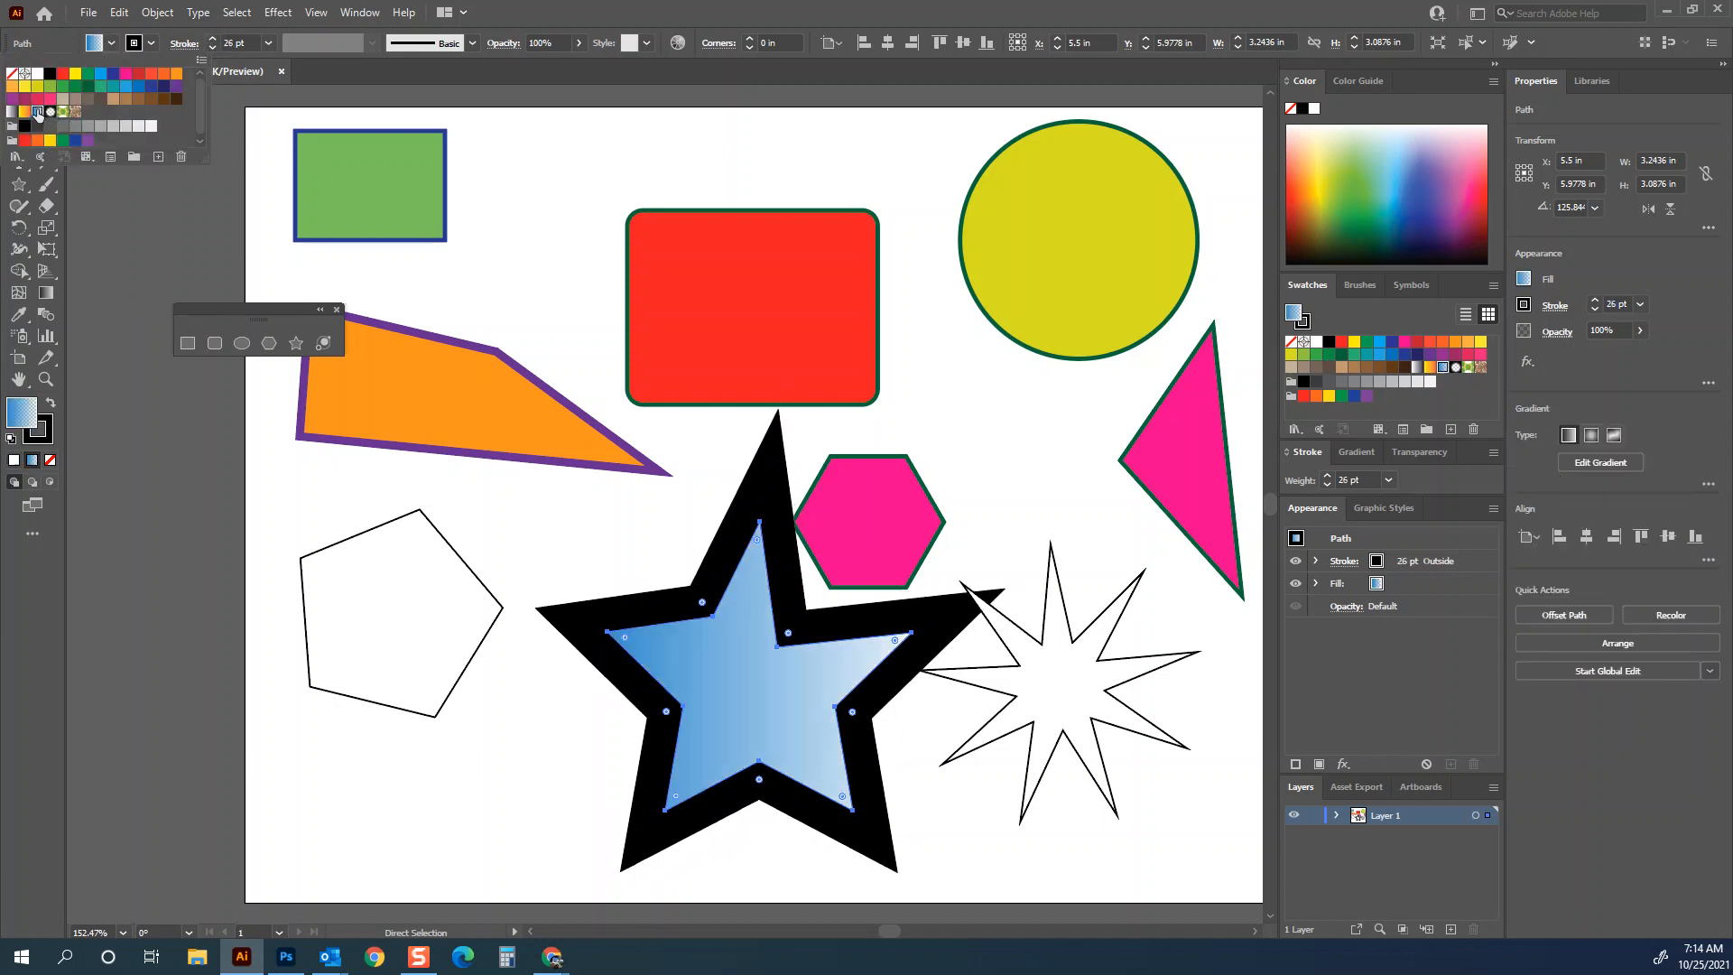
left_click(26, 112)
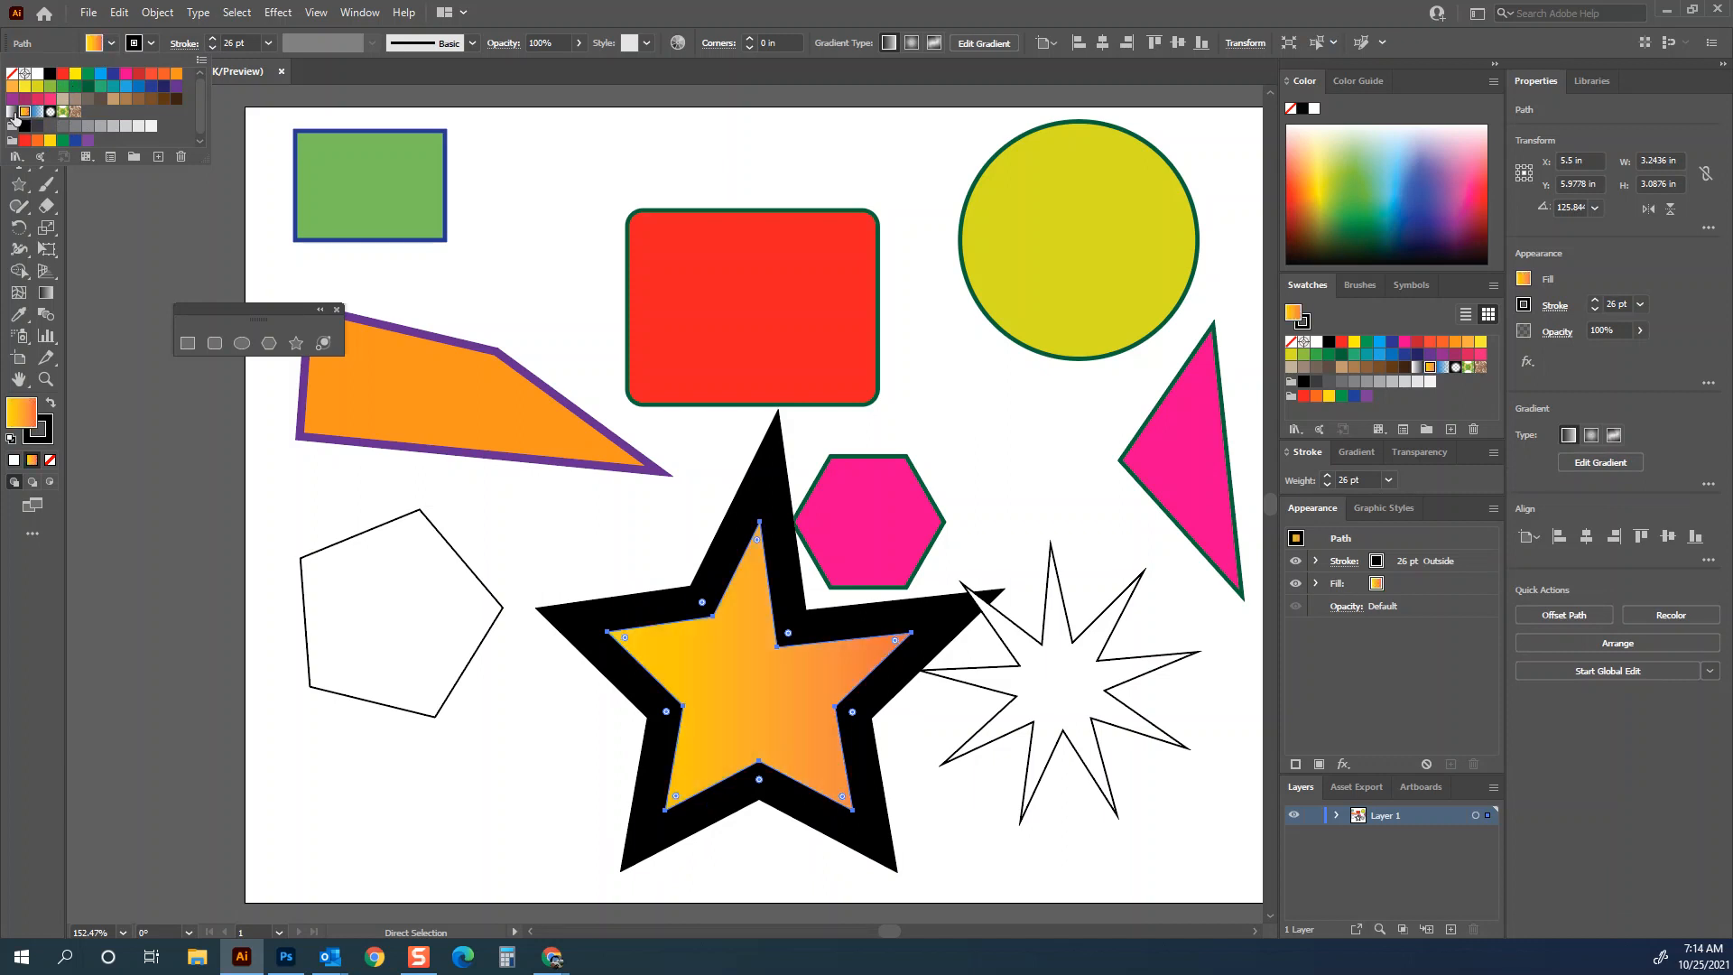
left_click(12, 112)
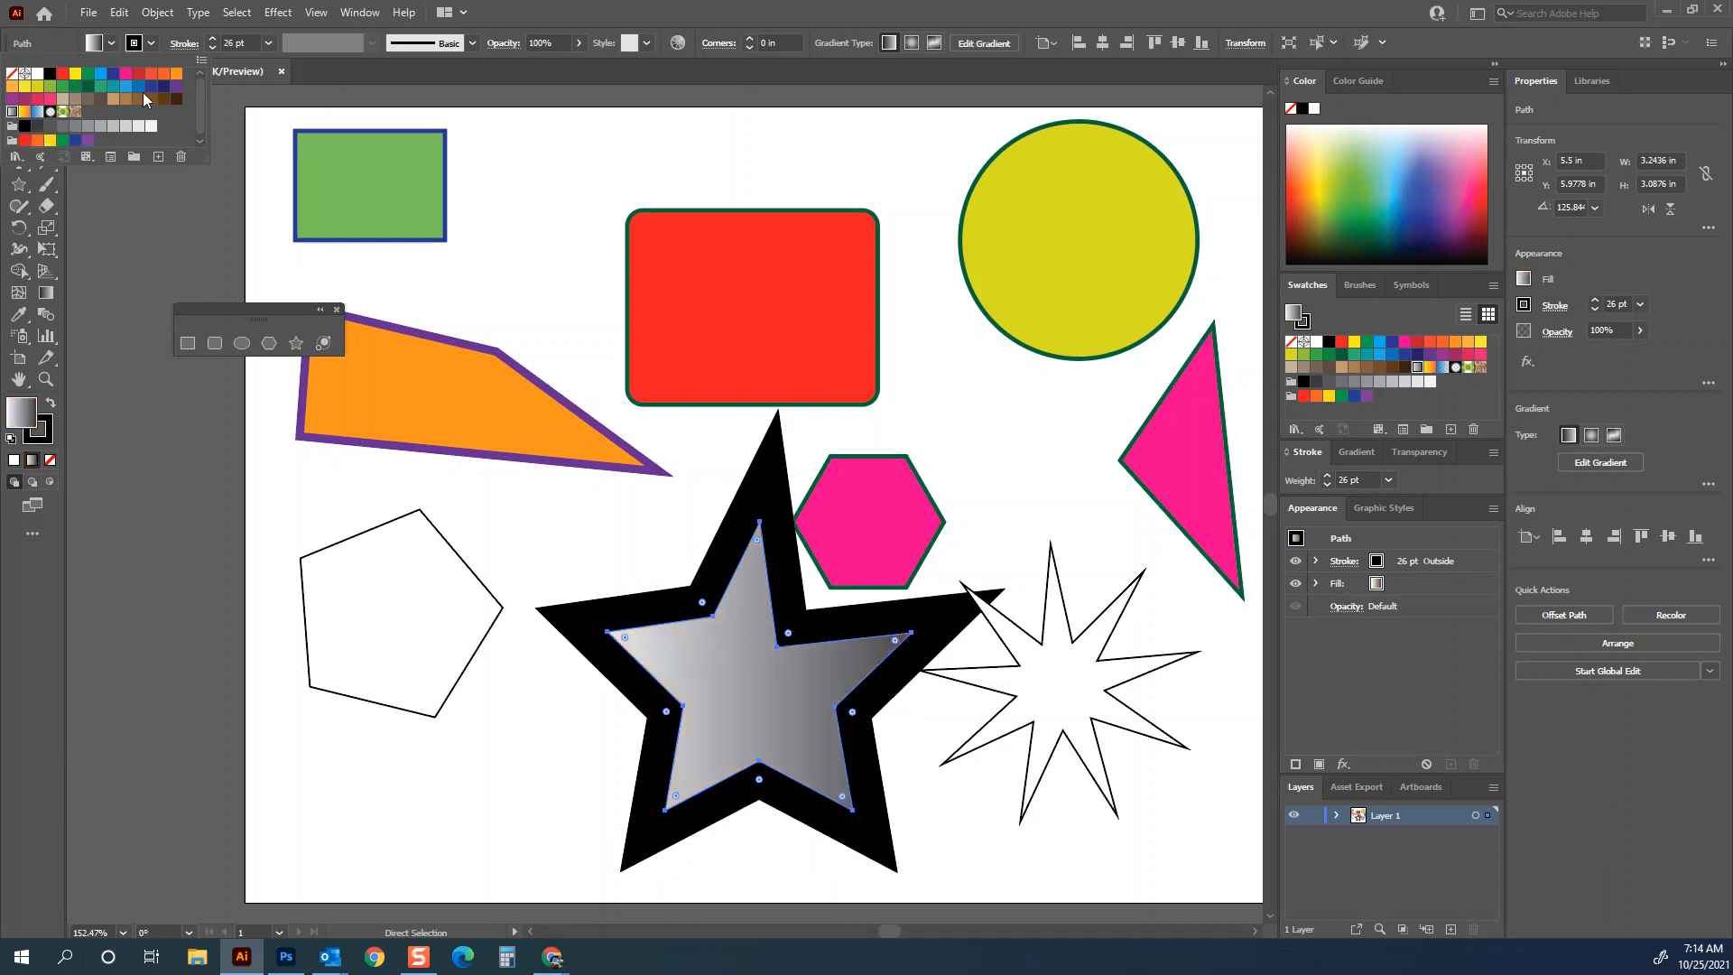
- Fill the five-pointed star with the green foliage pattern swatch and reduce its stroke weight to 9 pt
left_click(76, 112)
left_click(63, 112)
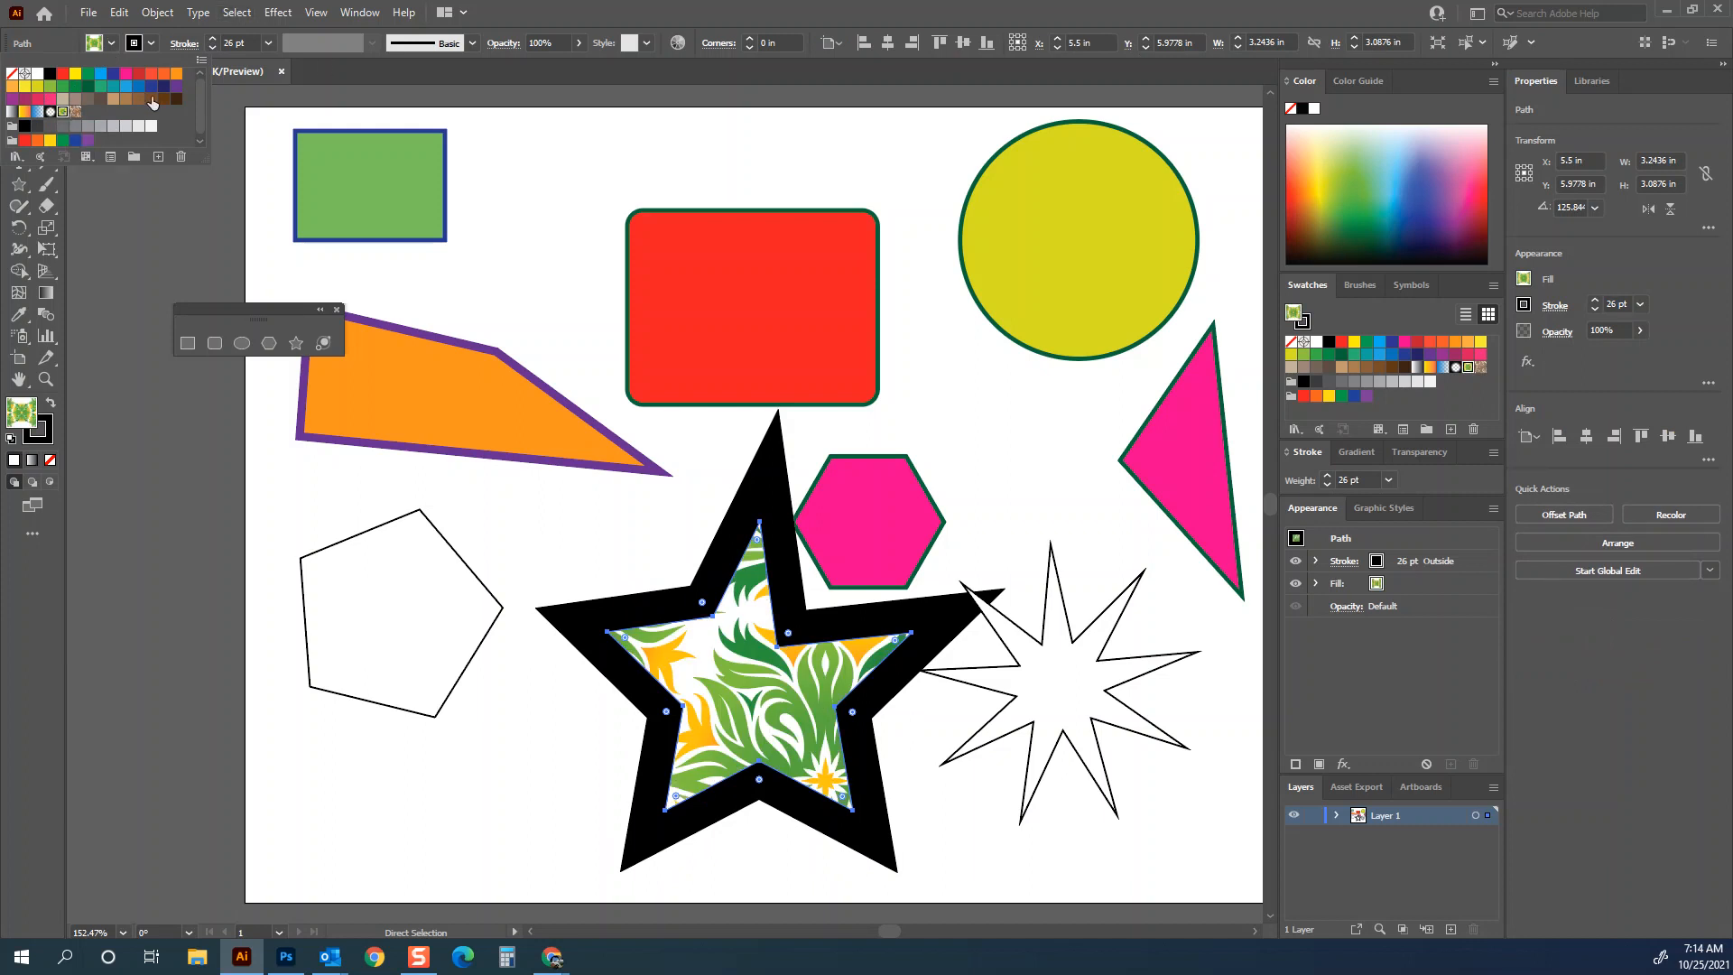
left_click(213, 48)
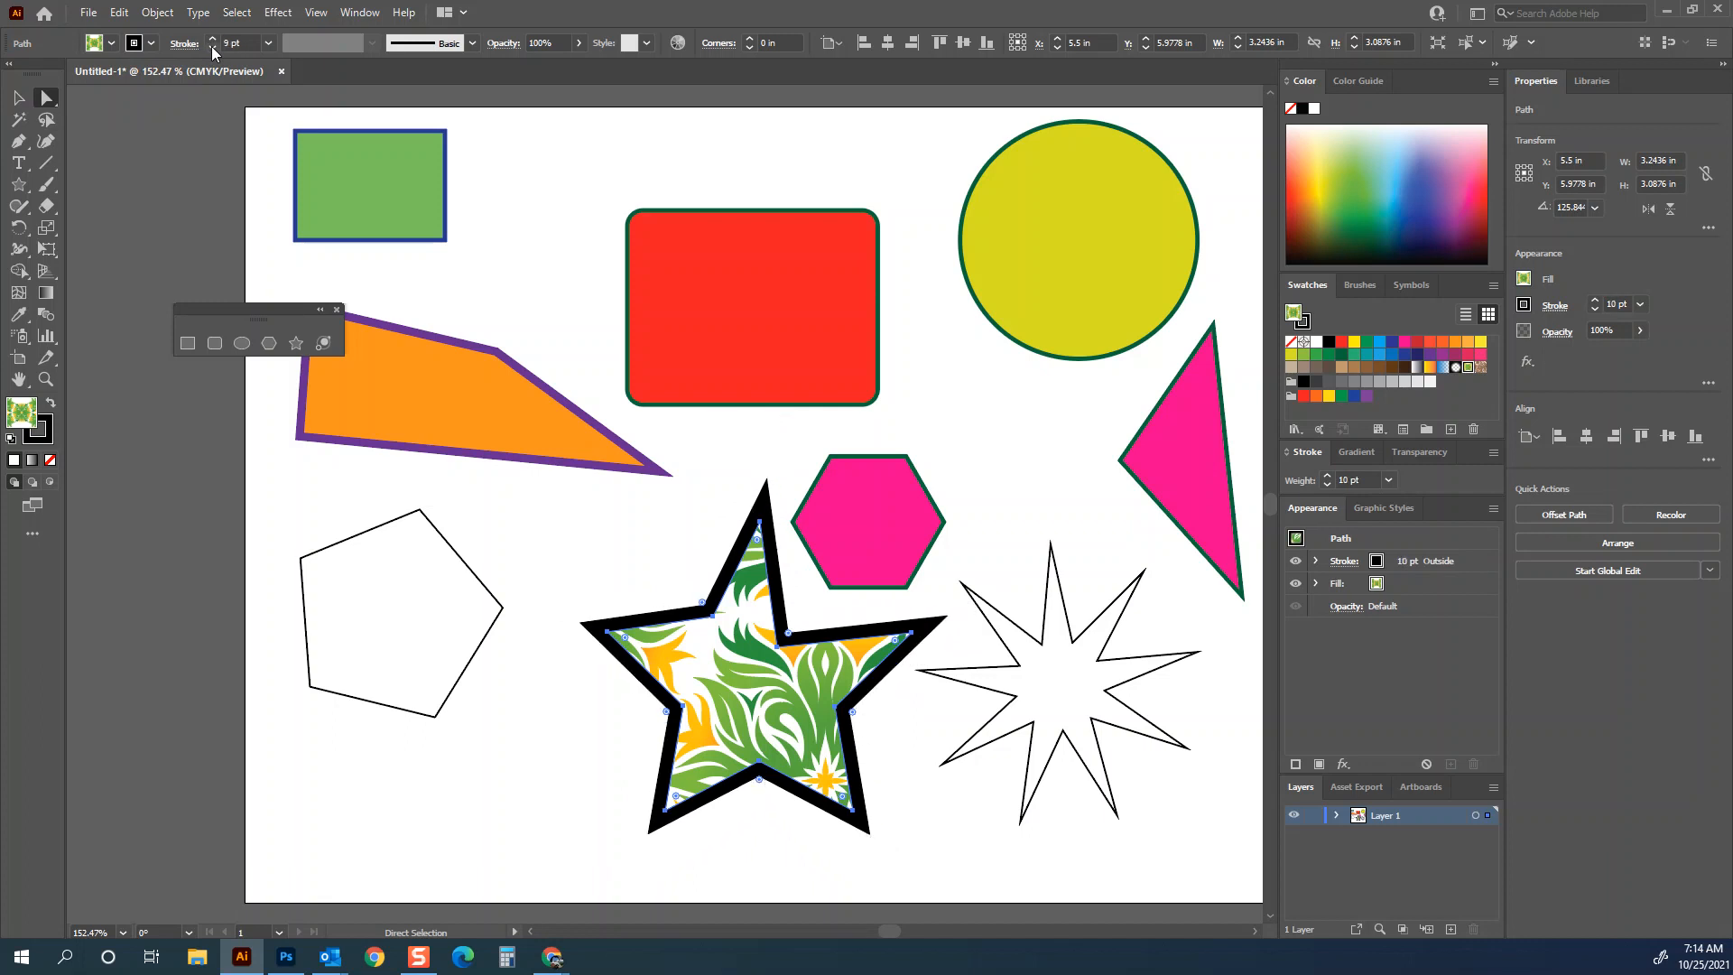
- Fill the white pentagon with the yellow-orange gradient swatch and change the gradient type to radial
left_click(365, 559)
key("v")
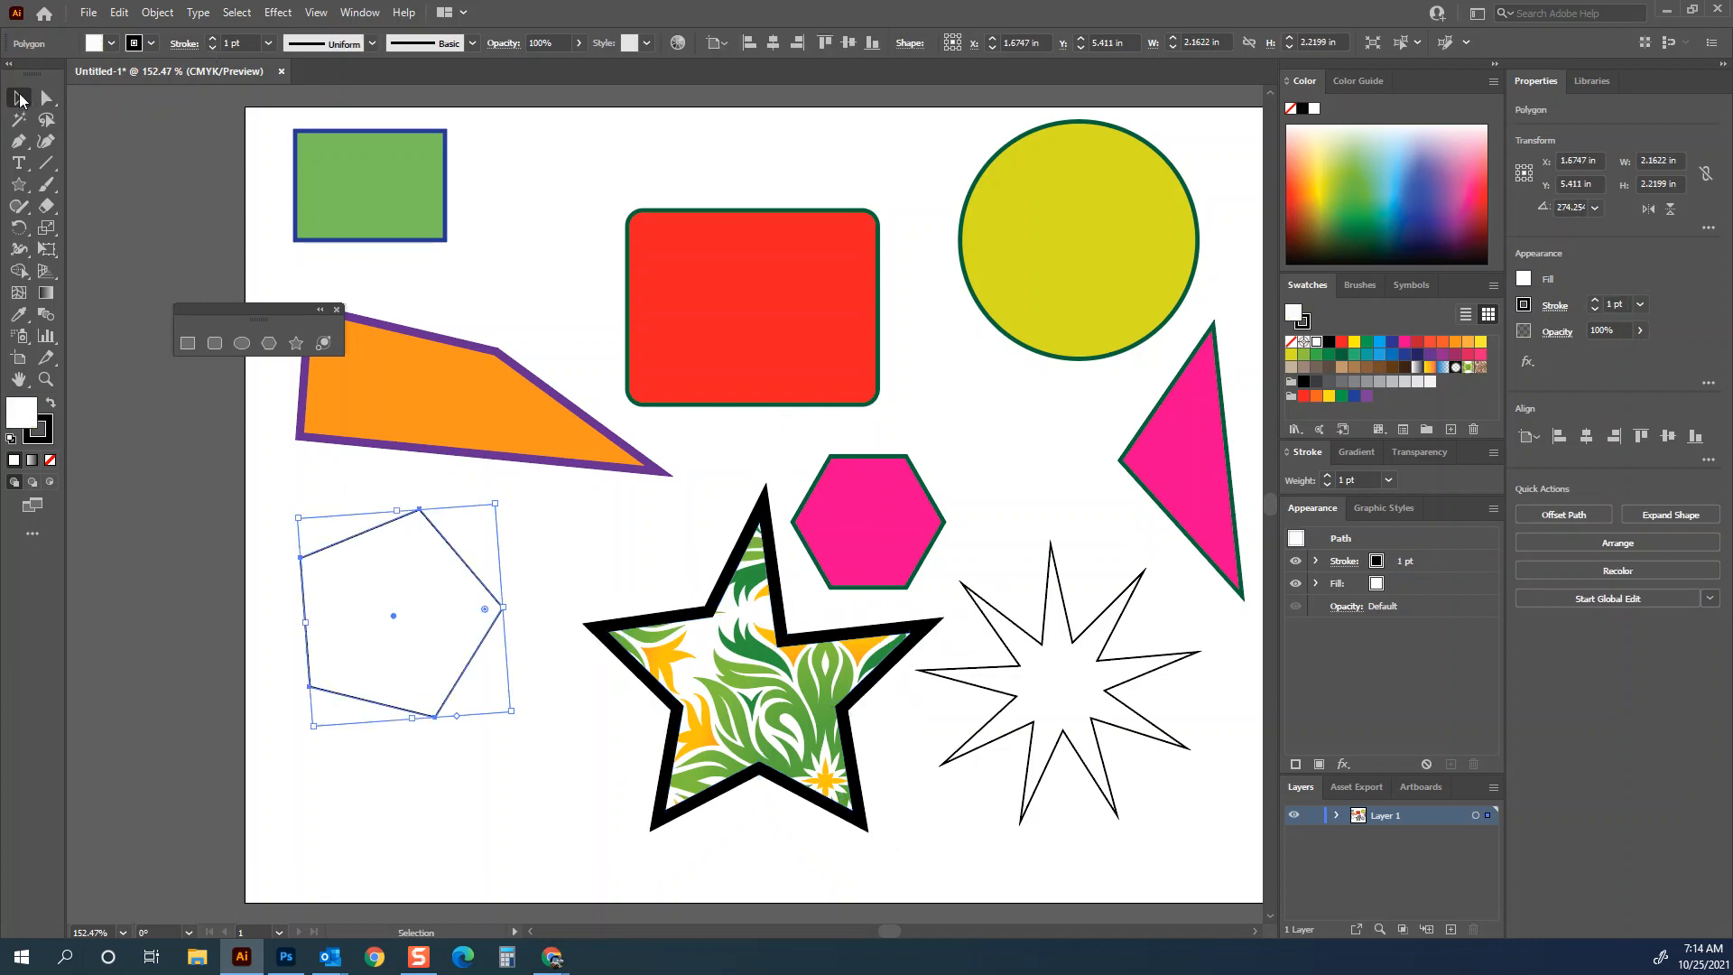
left_click(1429, 367)
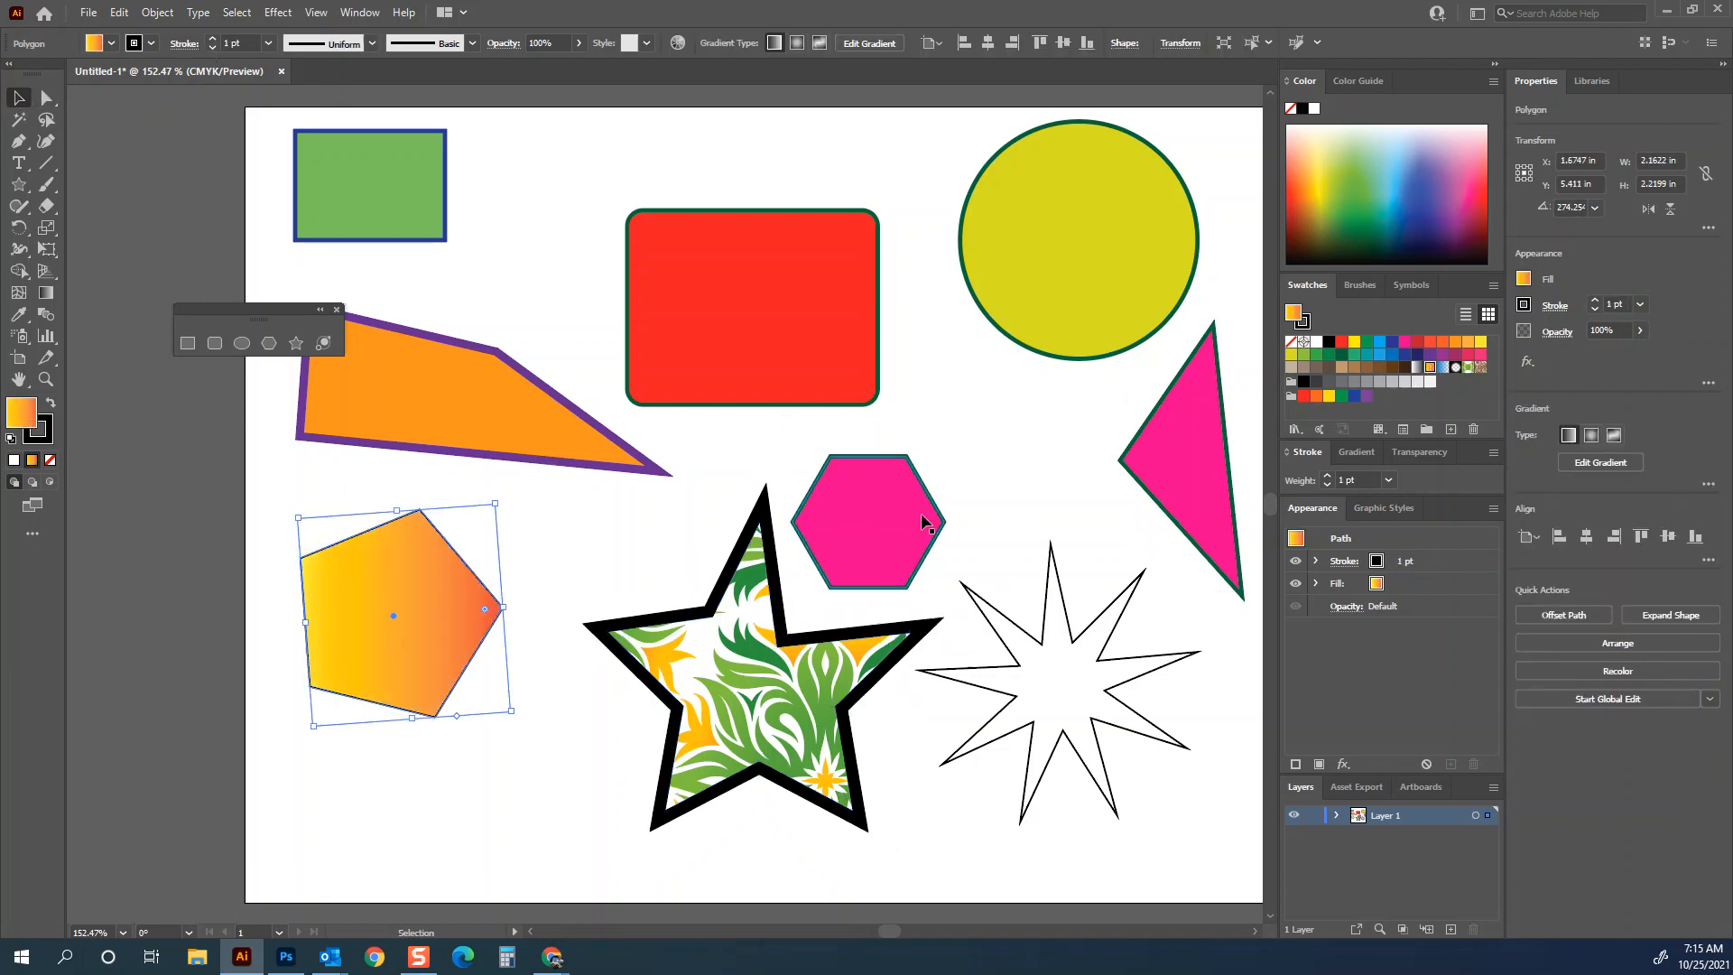
left_click(1357, 452)
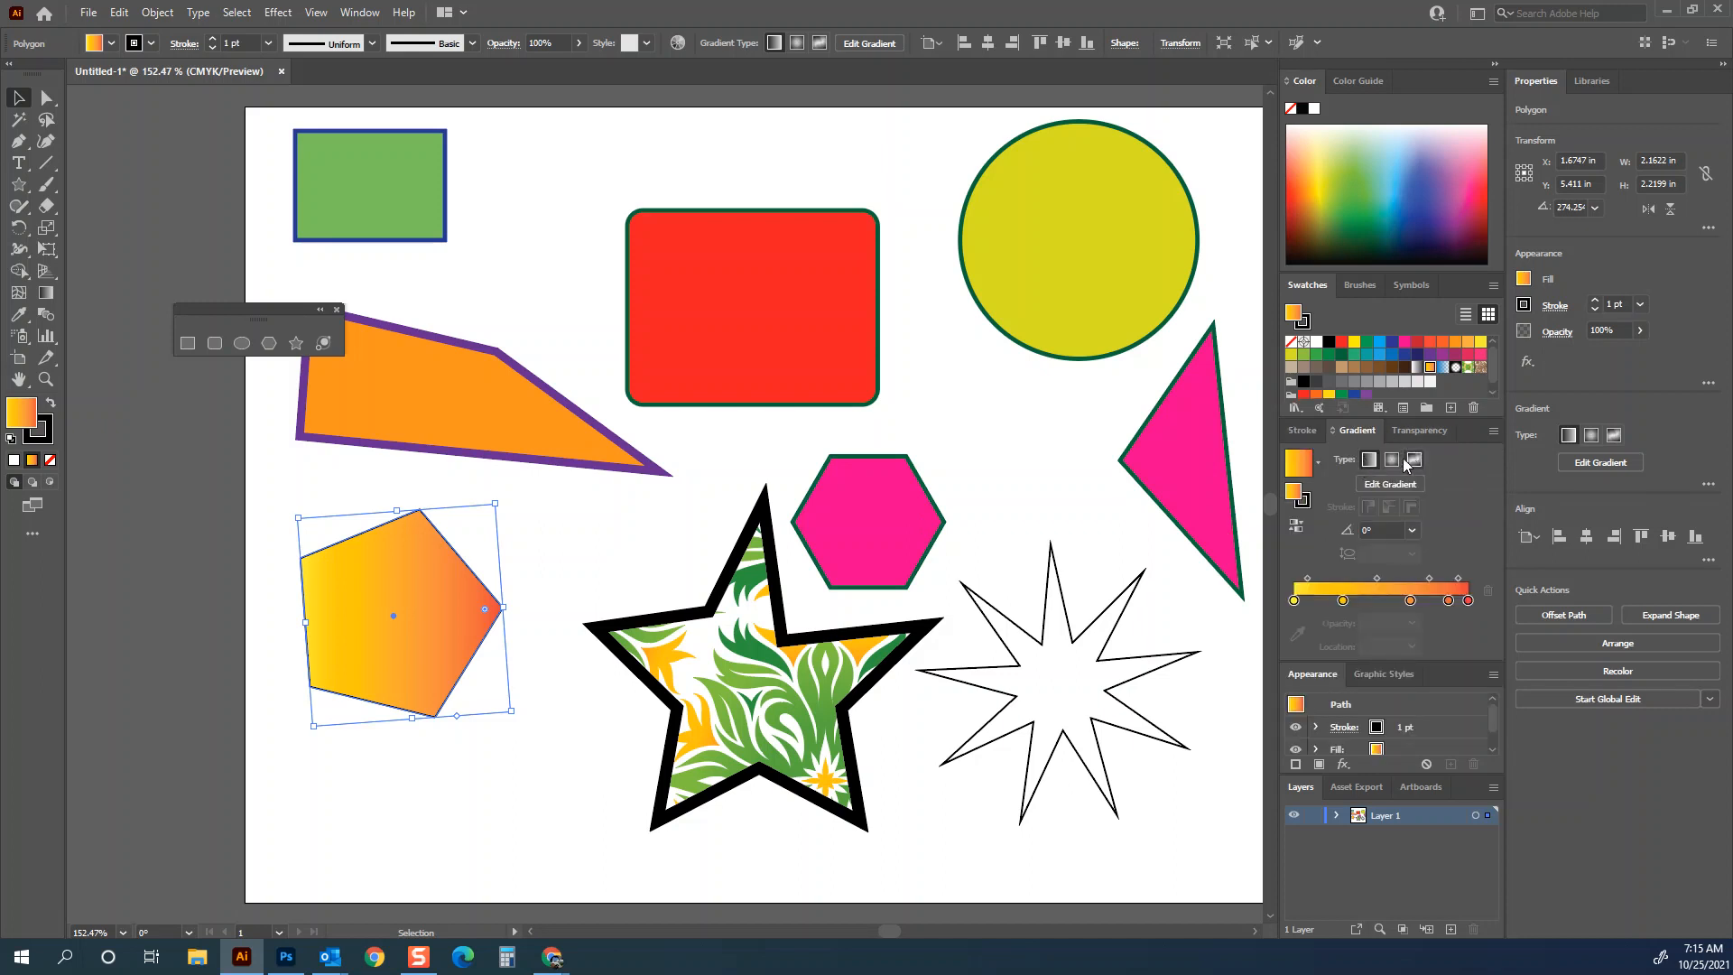
left_click(1391, 460)
- Fill the pink hexagon with the white-to-black gradient swatch and make the gradient radial
left_click(880, 523)
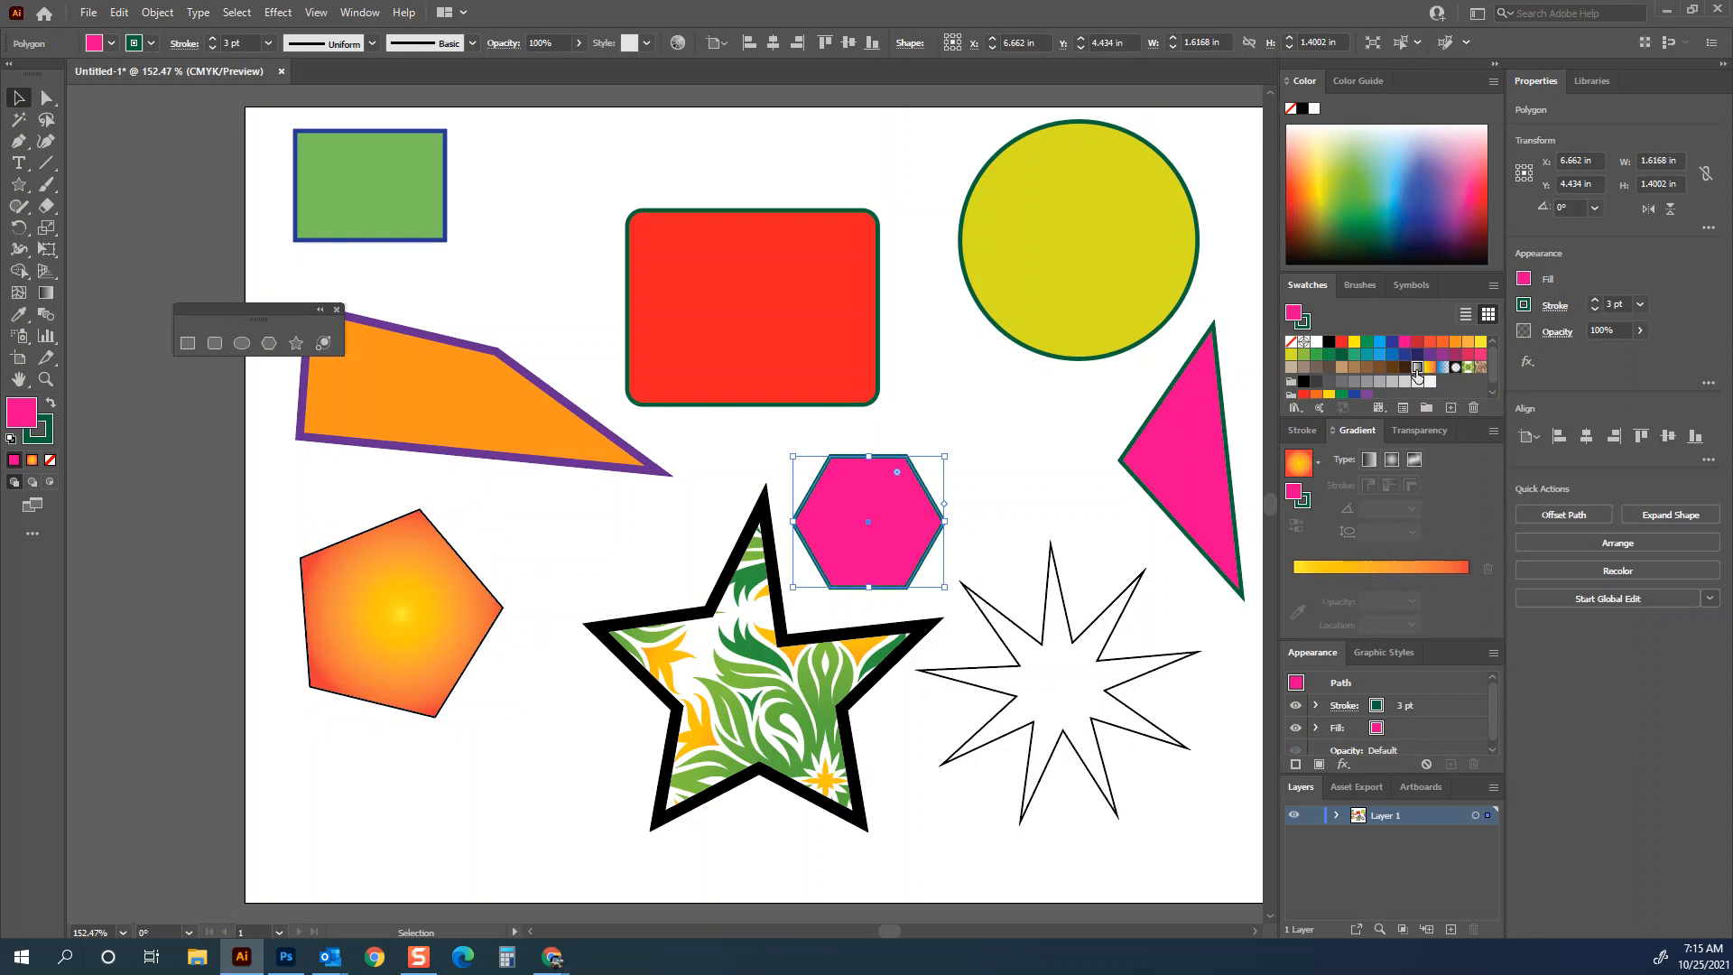
left_click(1417, 367)
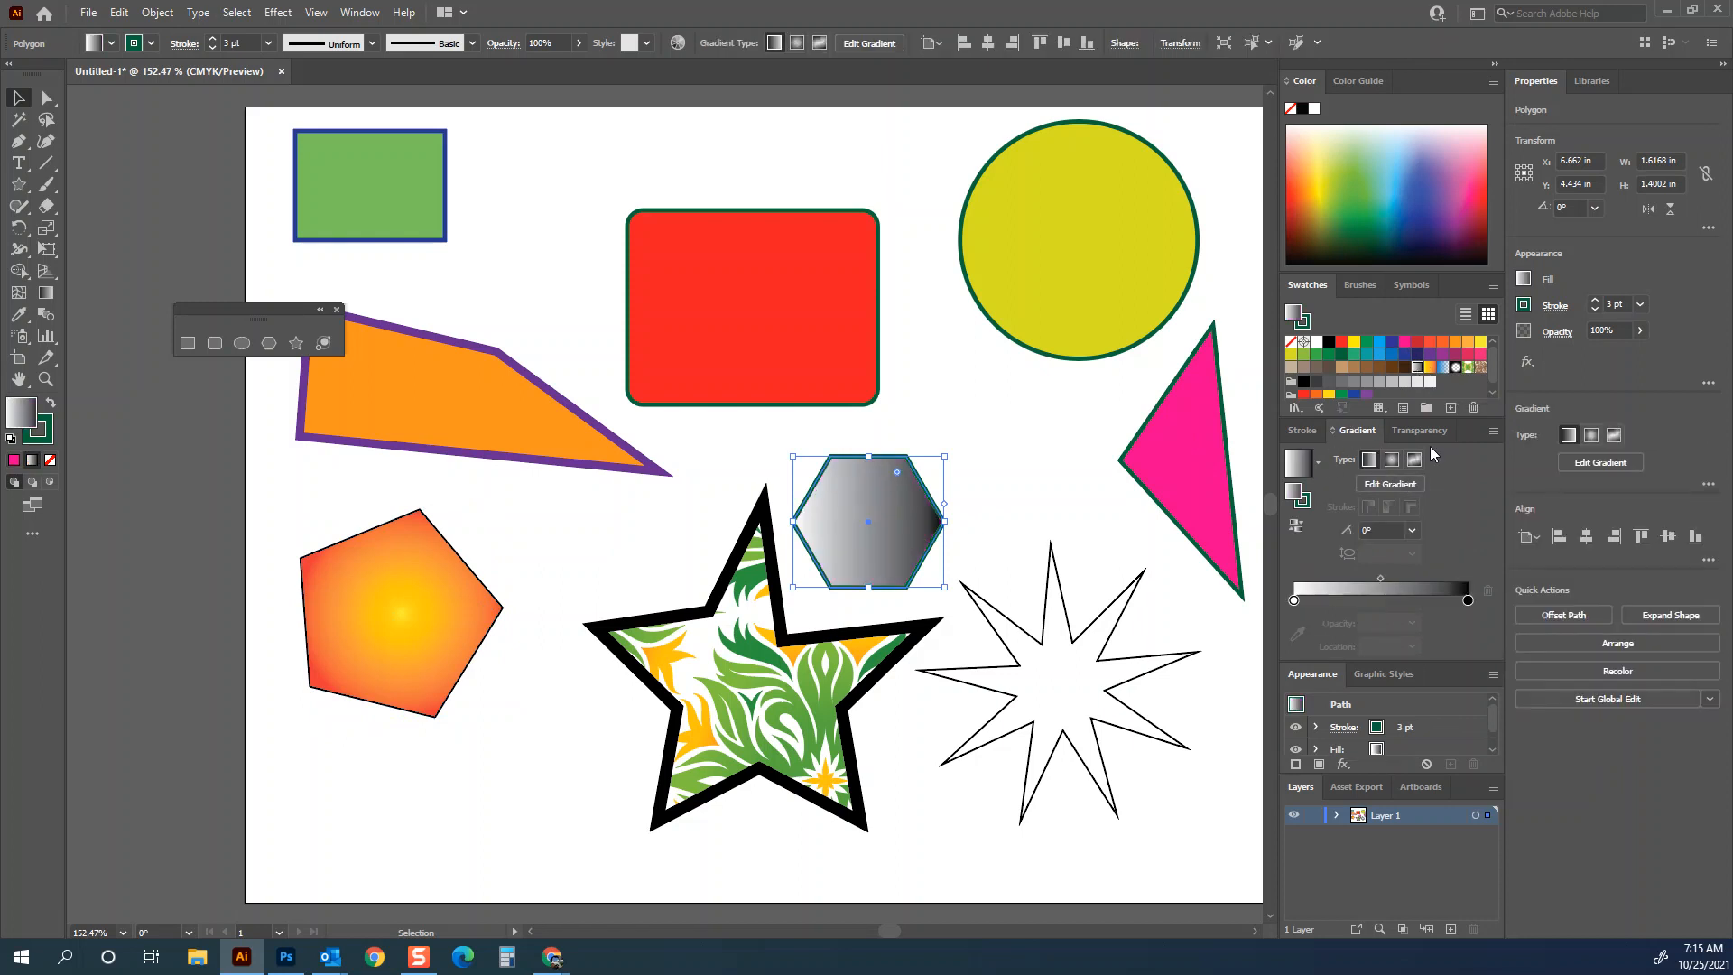
left_click(1392, 461)
- Adjust the hexagon's gradient by adding a red colour stop at about 25% and placing the white stop between red and black
left_click_drag(1381, 579, 1430, 580)
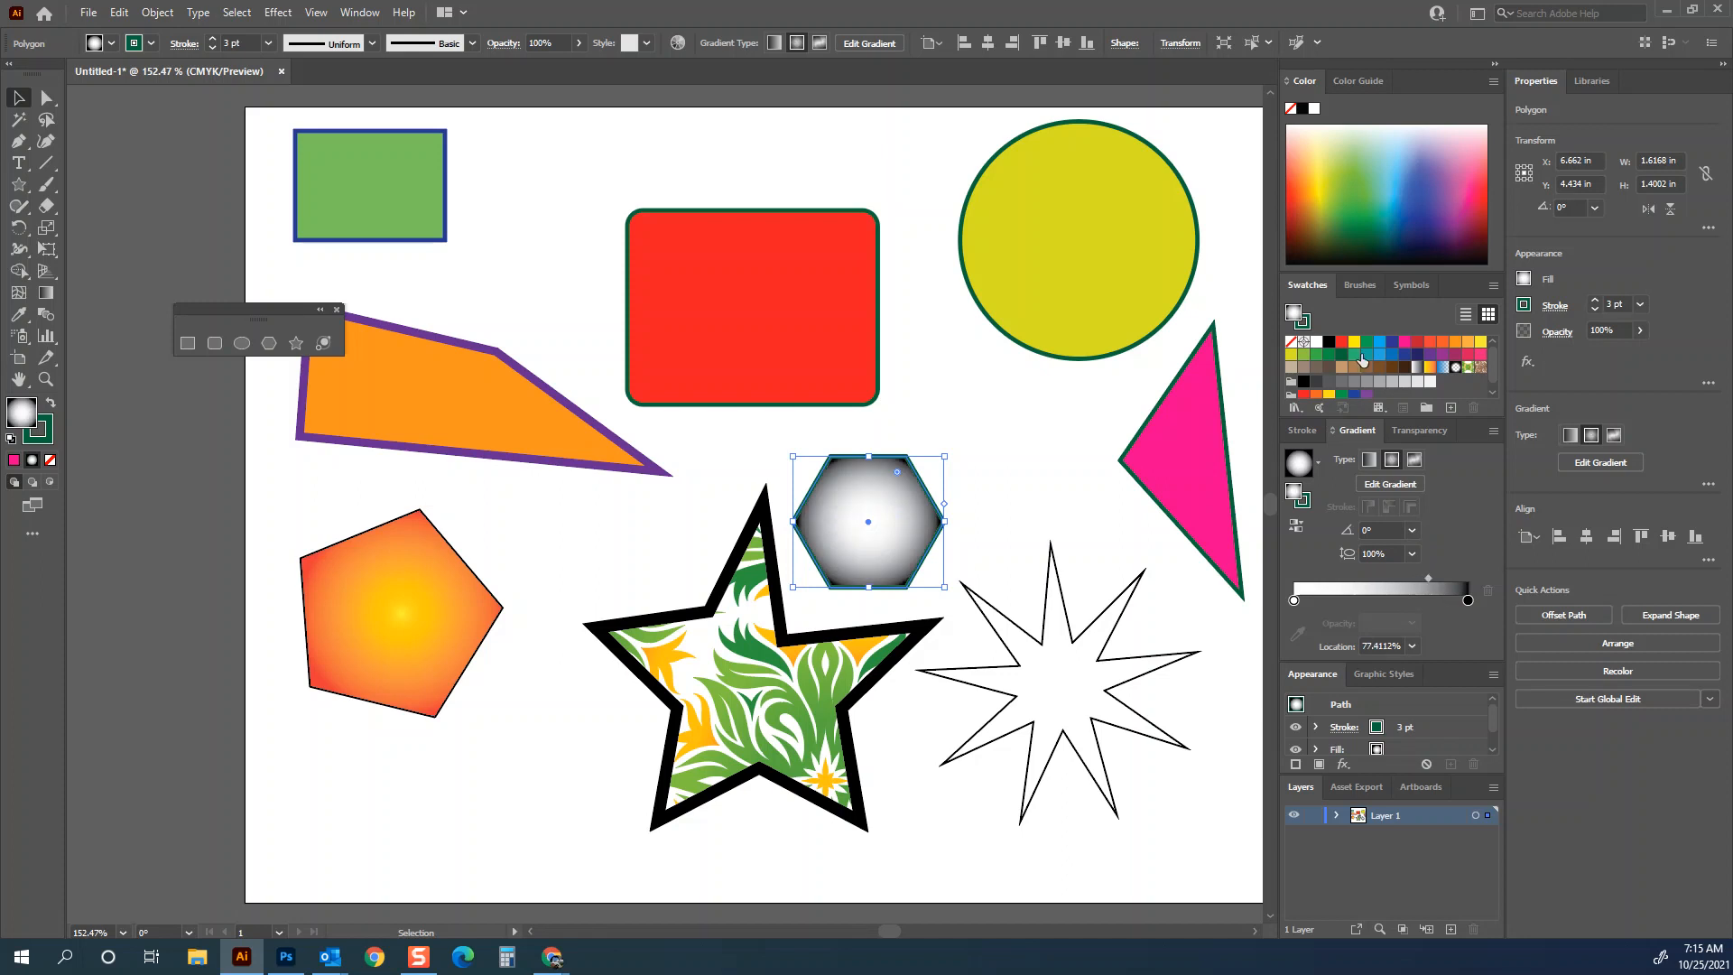
left_click_drag(1340, 346, 1378, 594)
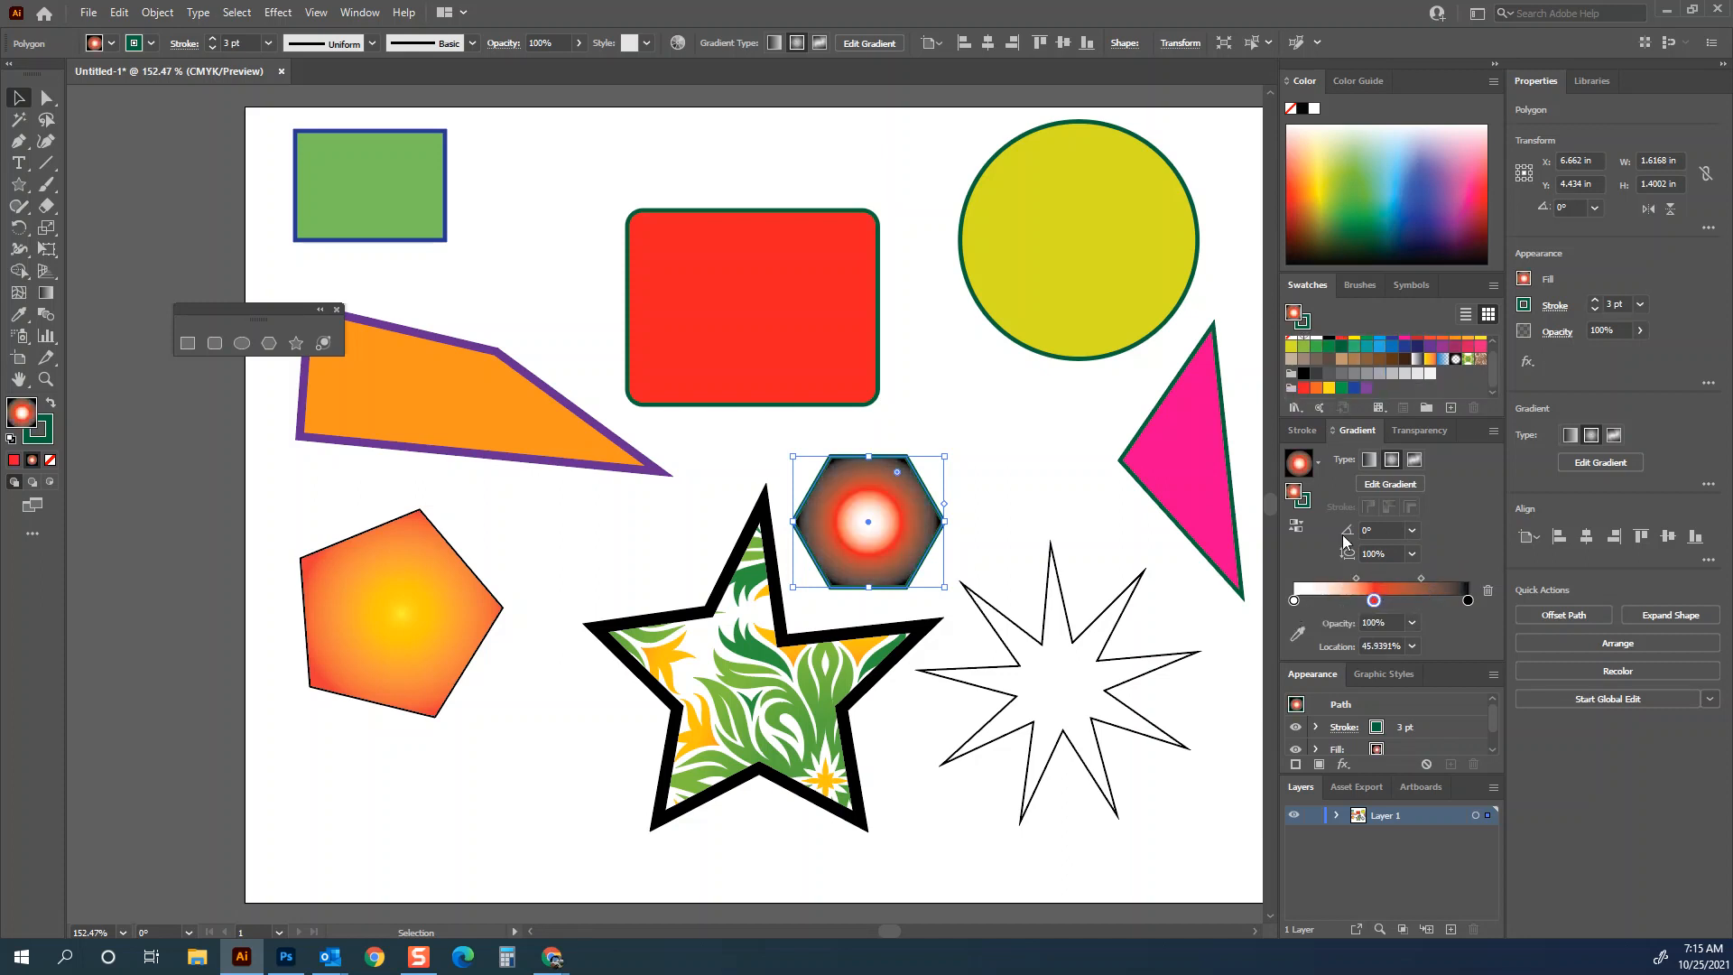
left_click_drag(1295, 601, 1338, 602)
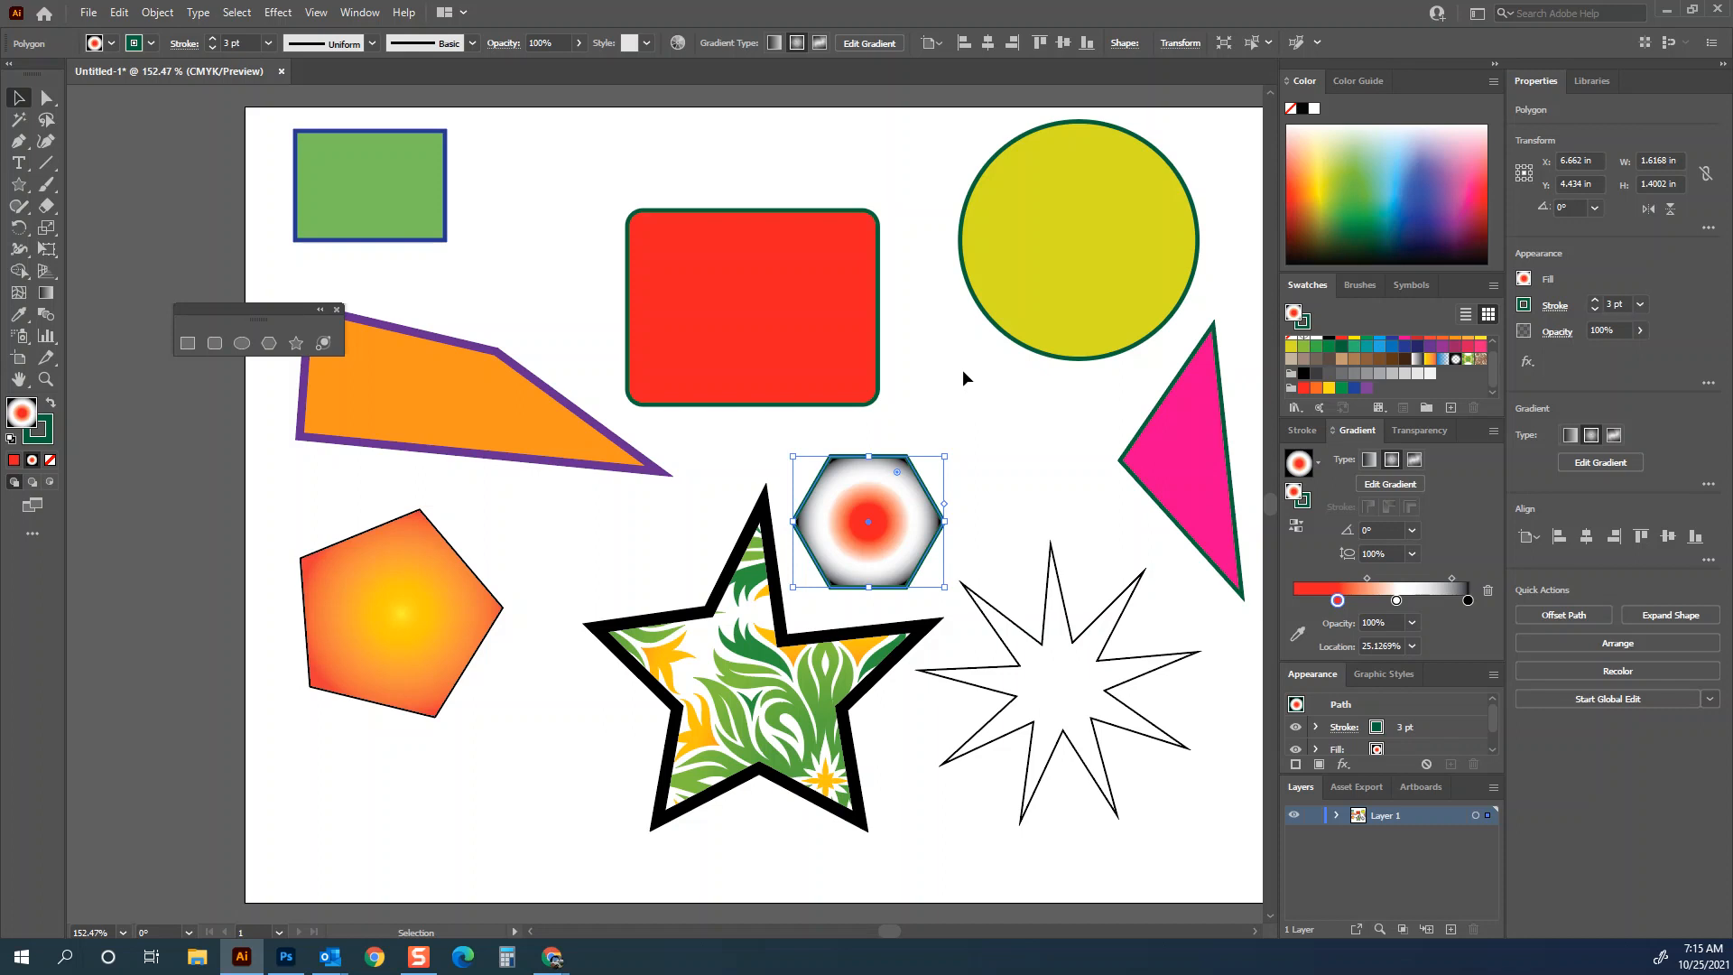
- Save the drawing as a cloud document named "5 shapes"
key("ctrl+s")
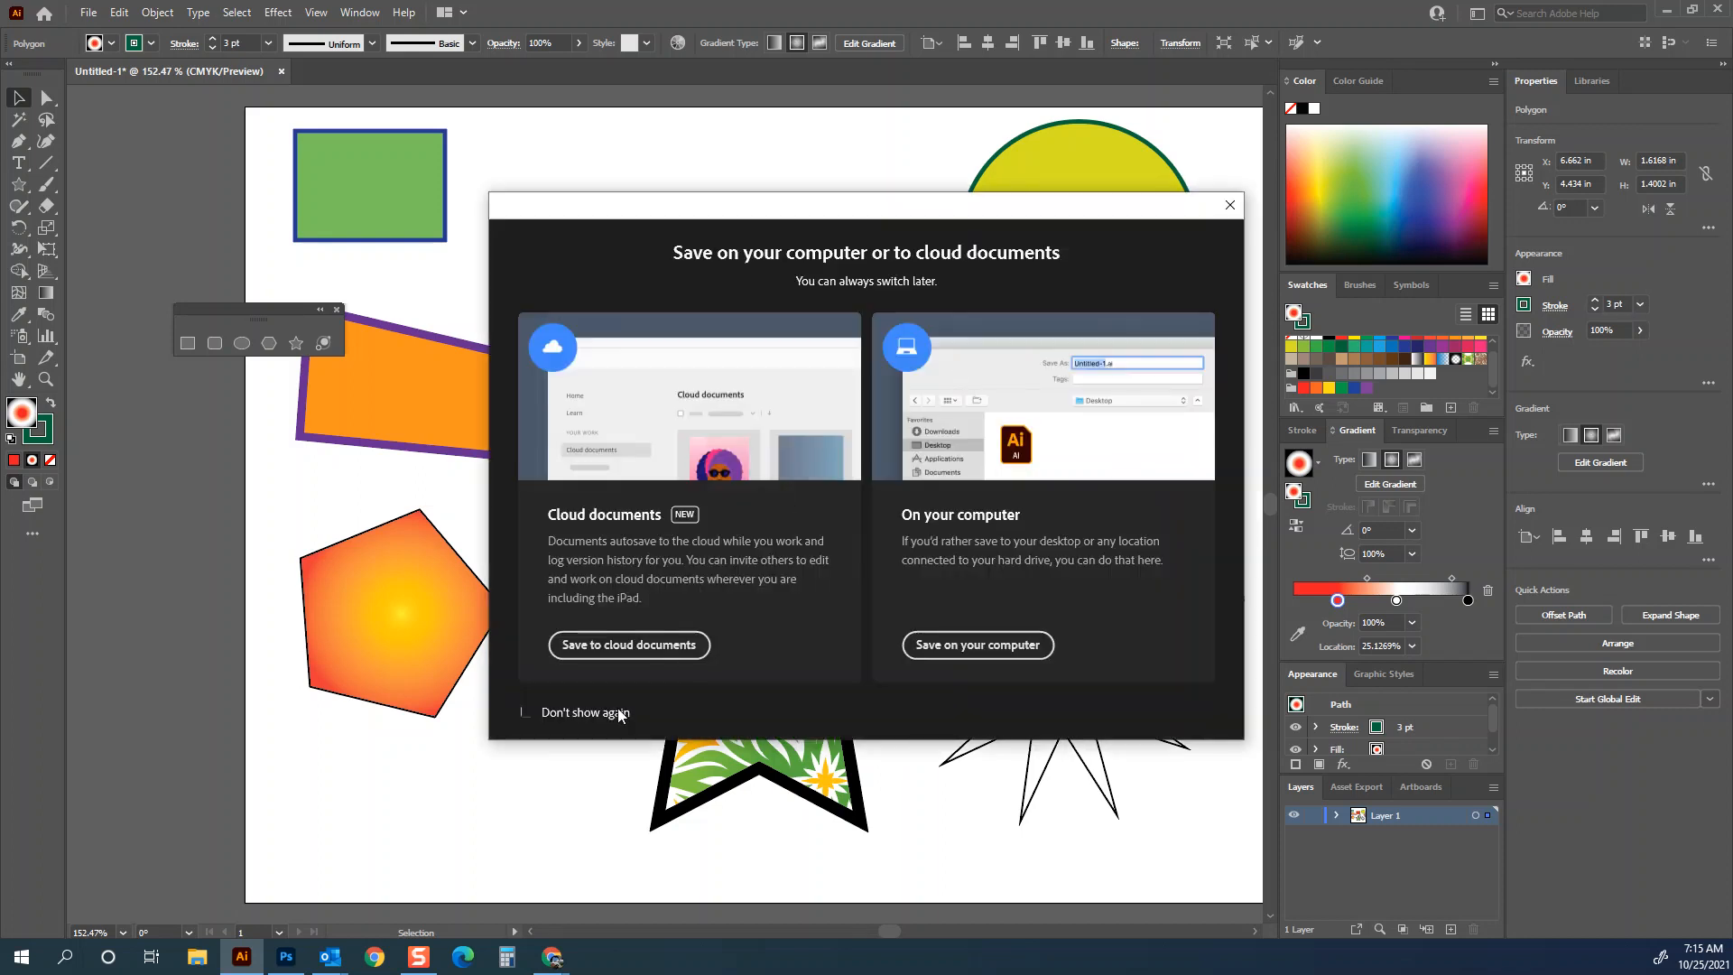
left_click(636, 645)
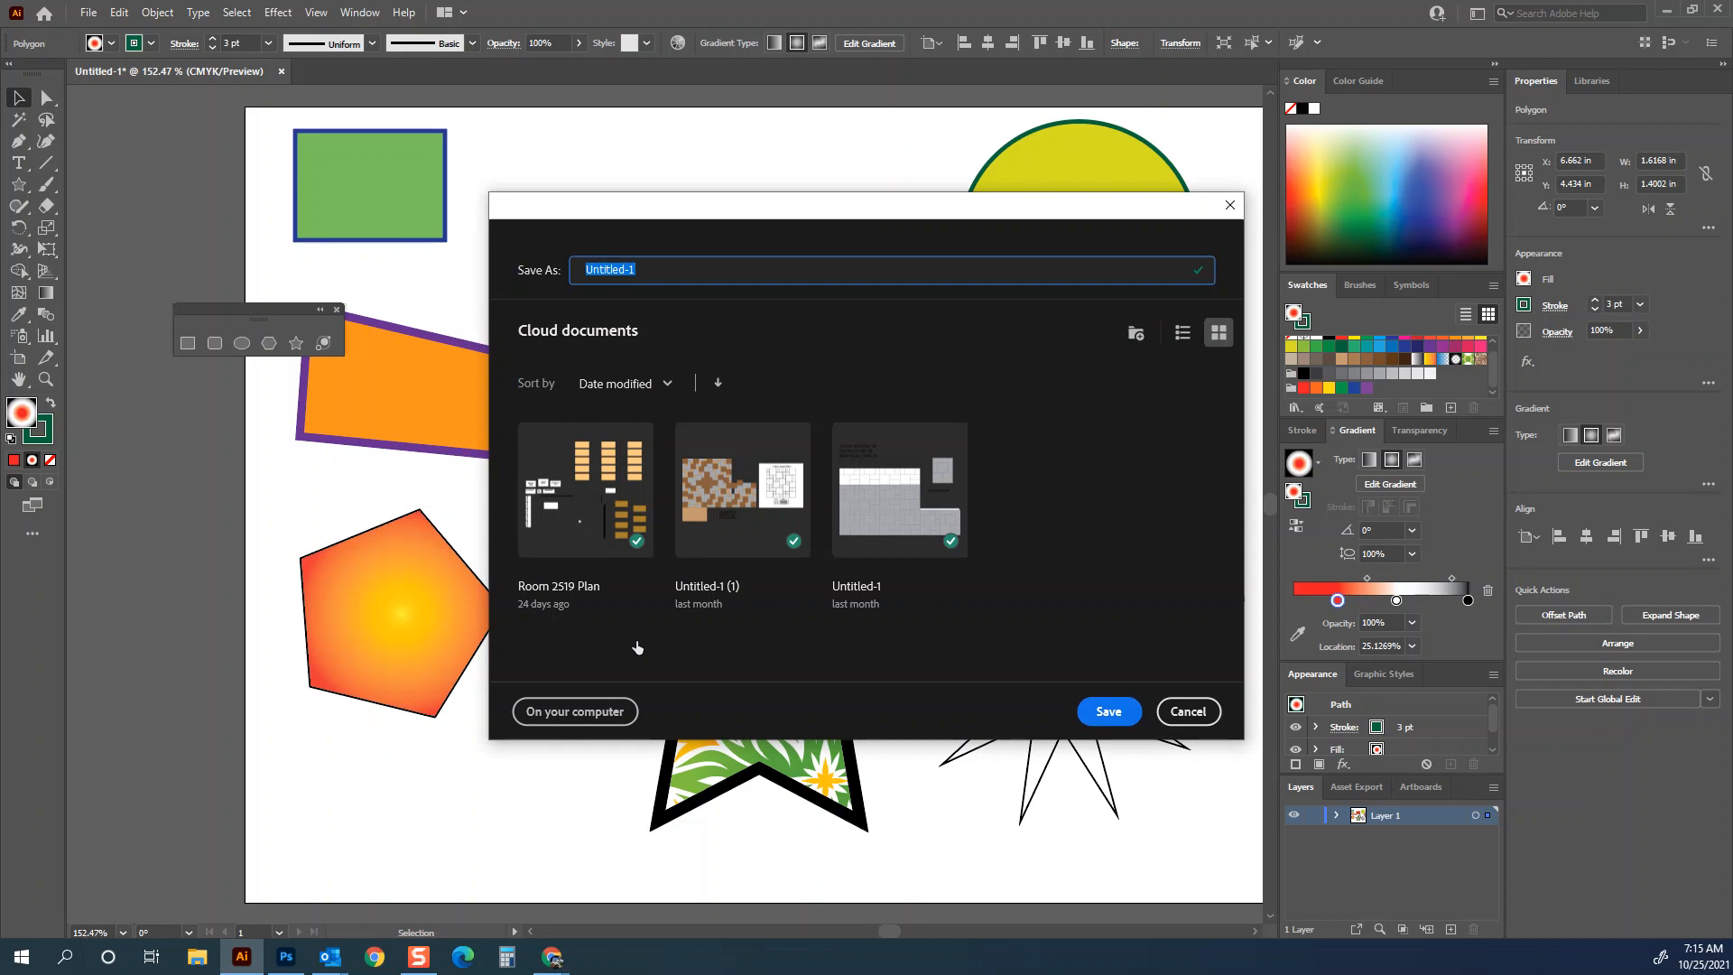
type("5 shapes")
key("Return")
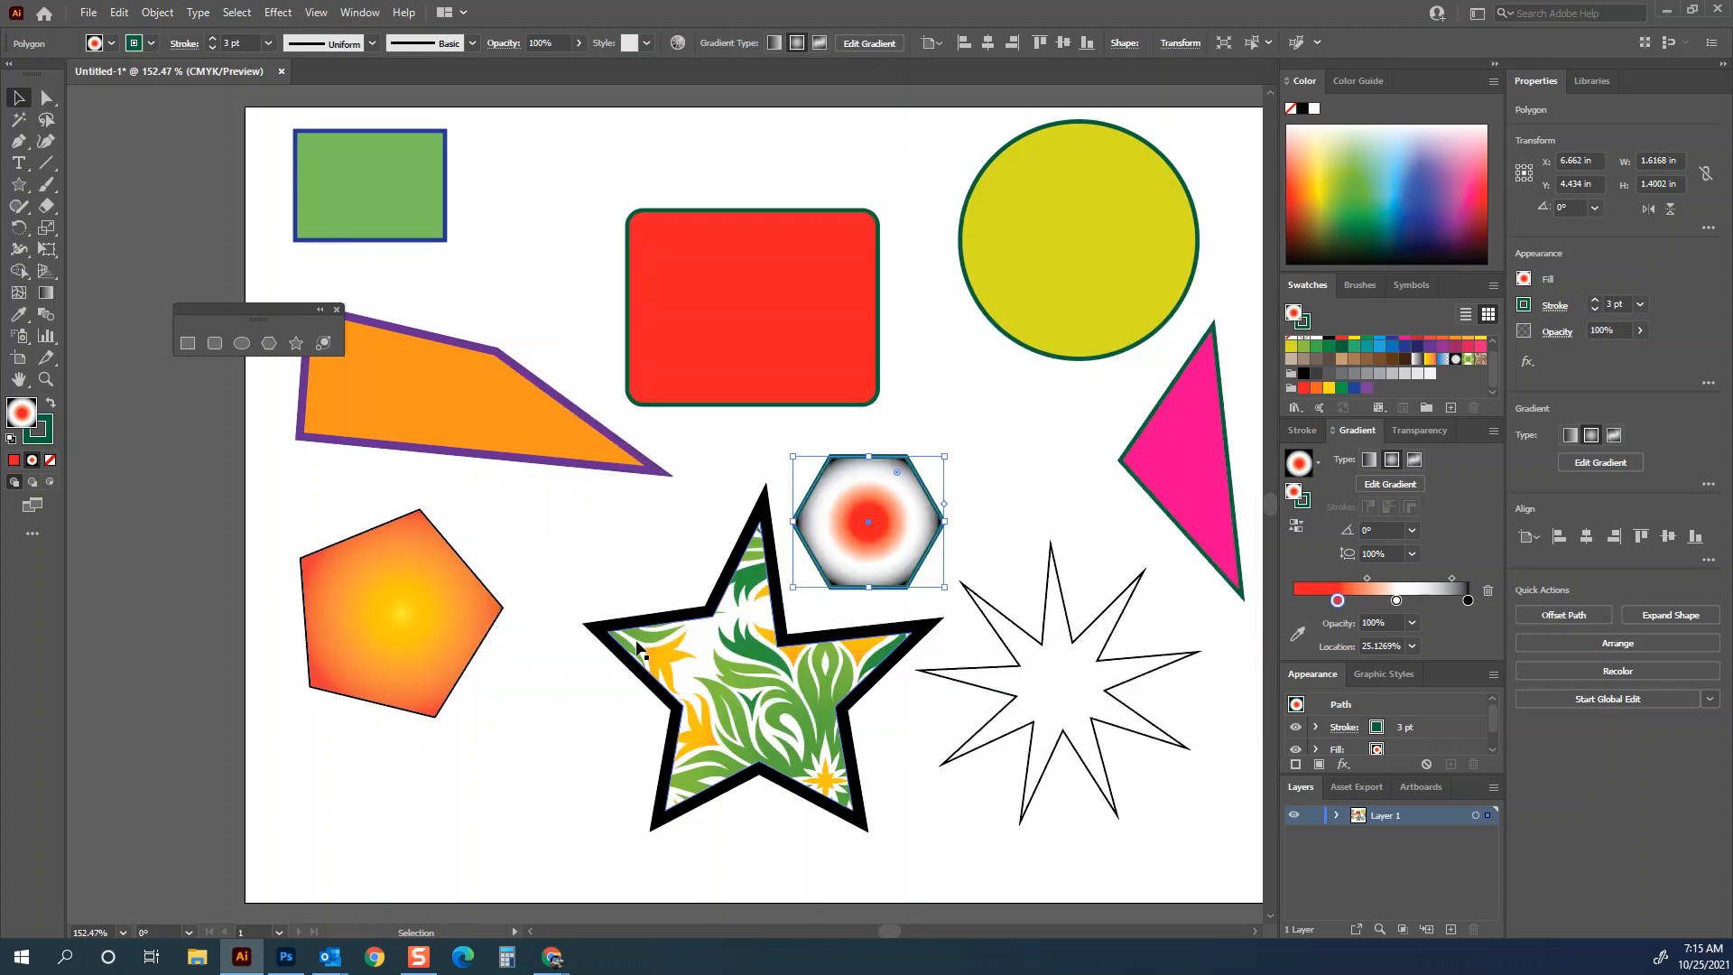
left_click(89, 13)
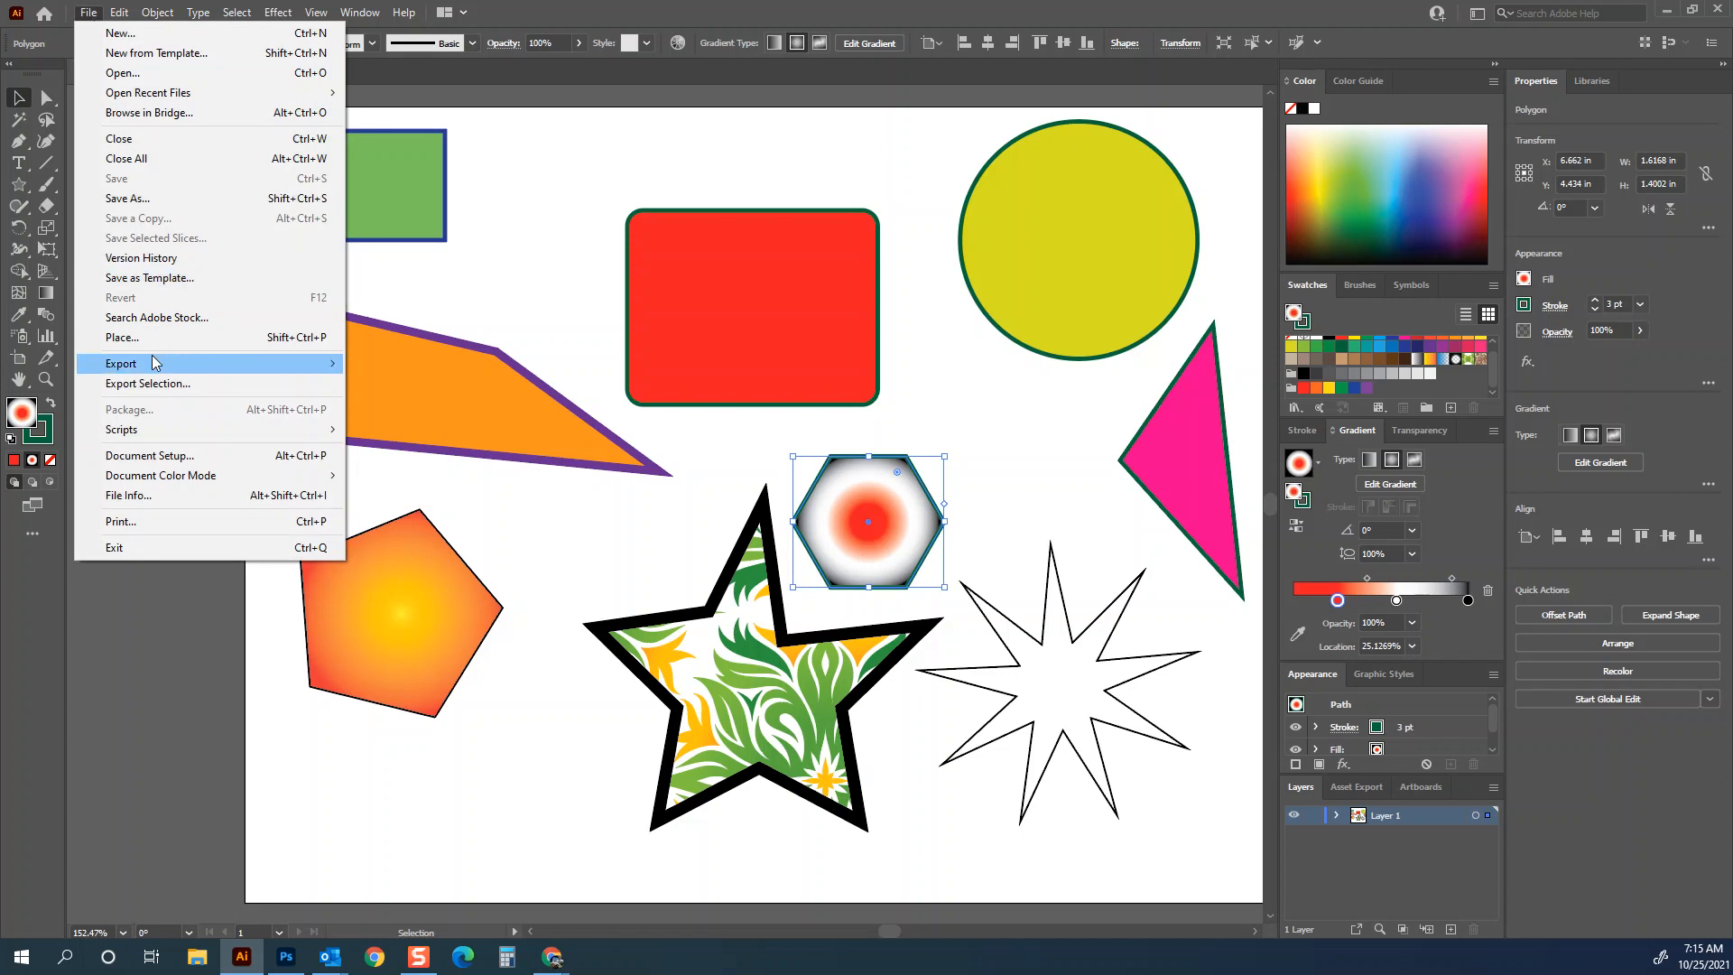
mouse_move(153, 362)
left_click(418, 394)
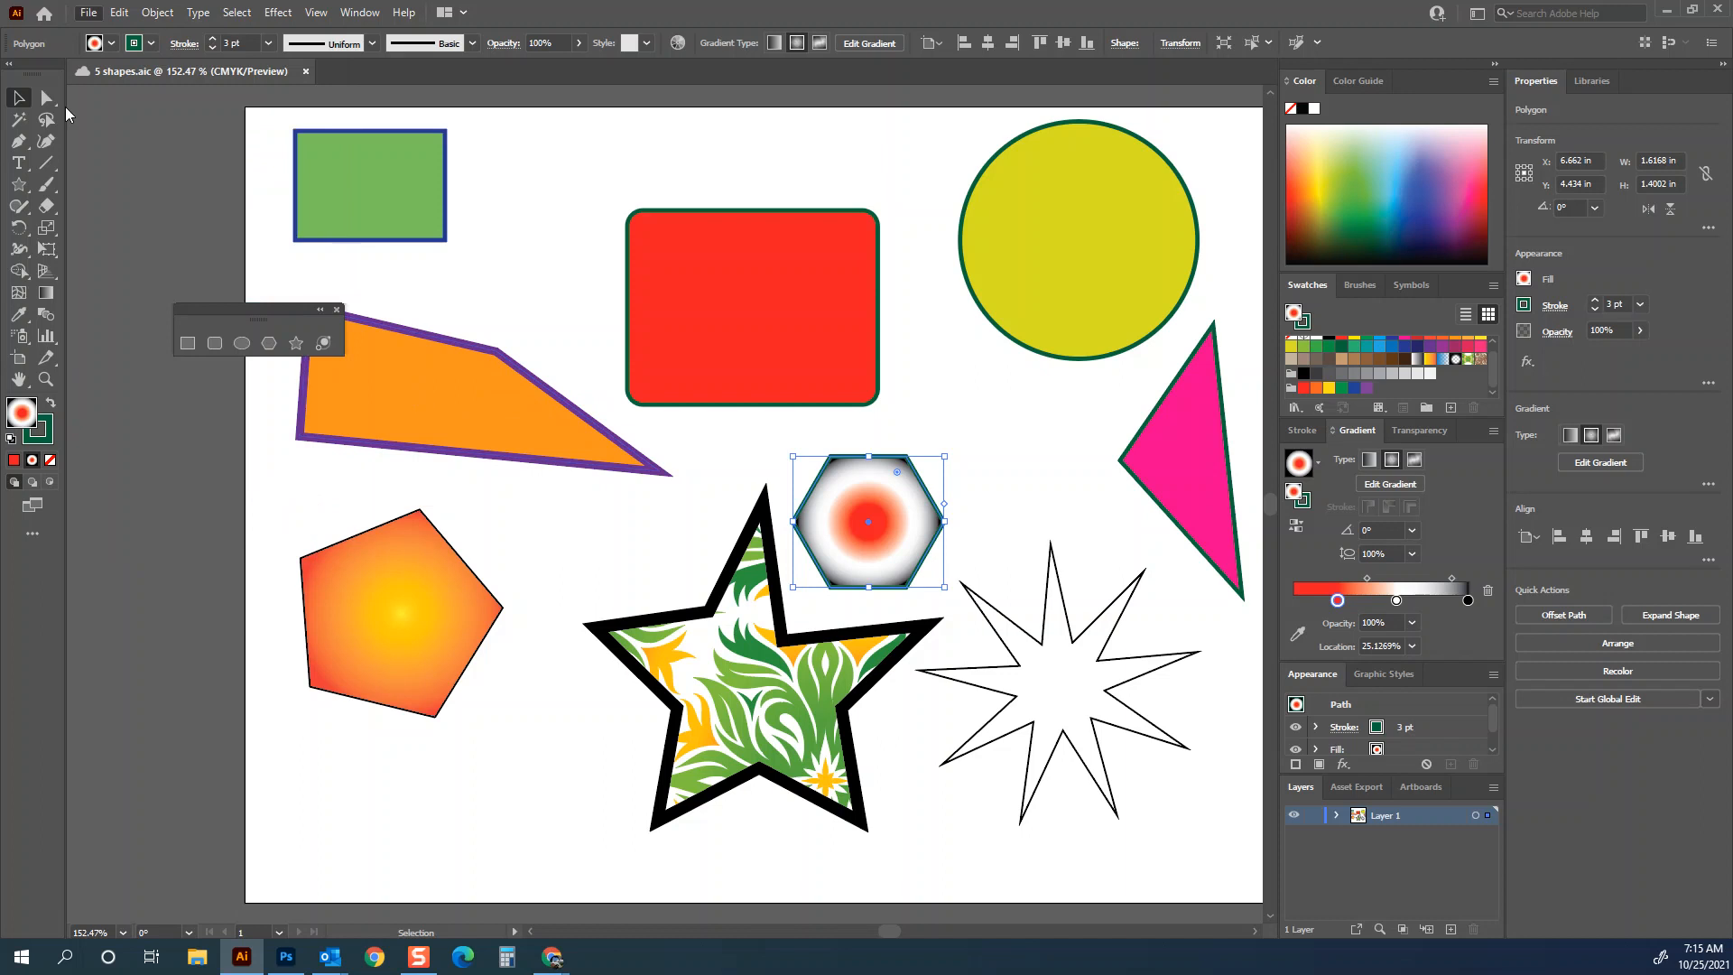
- Export the drawing to the Desktop as the JPEG file "5 shapes.jpg" with Use Artboards enabled for all artboards
left_click(95, 13)
mouse_move(167, 370)
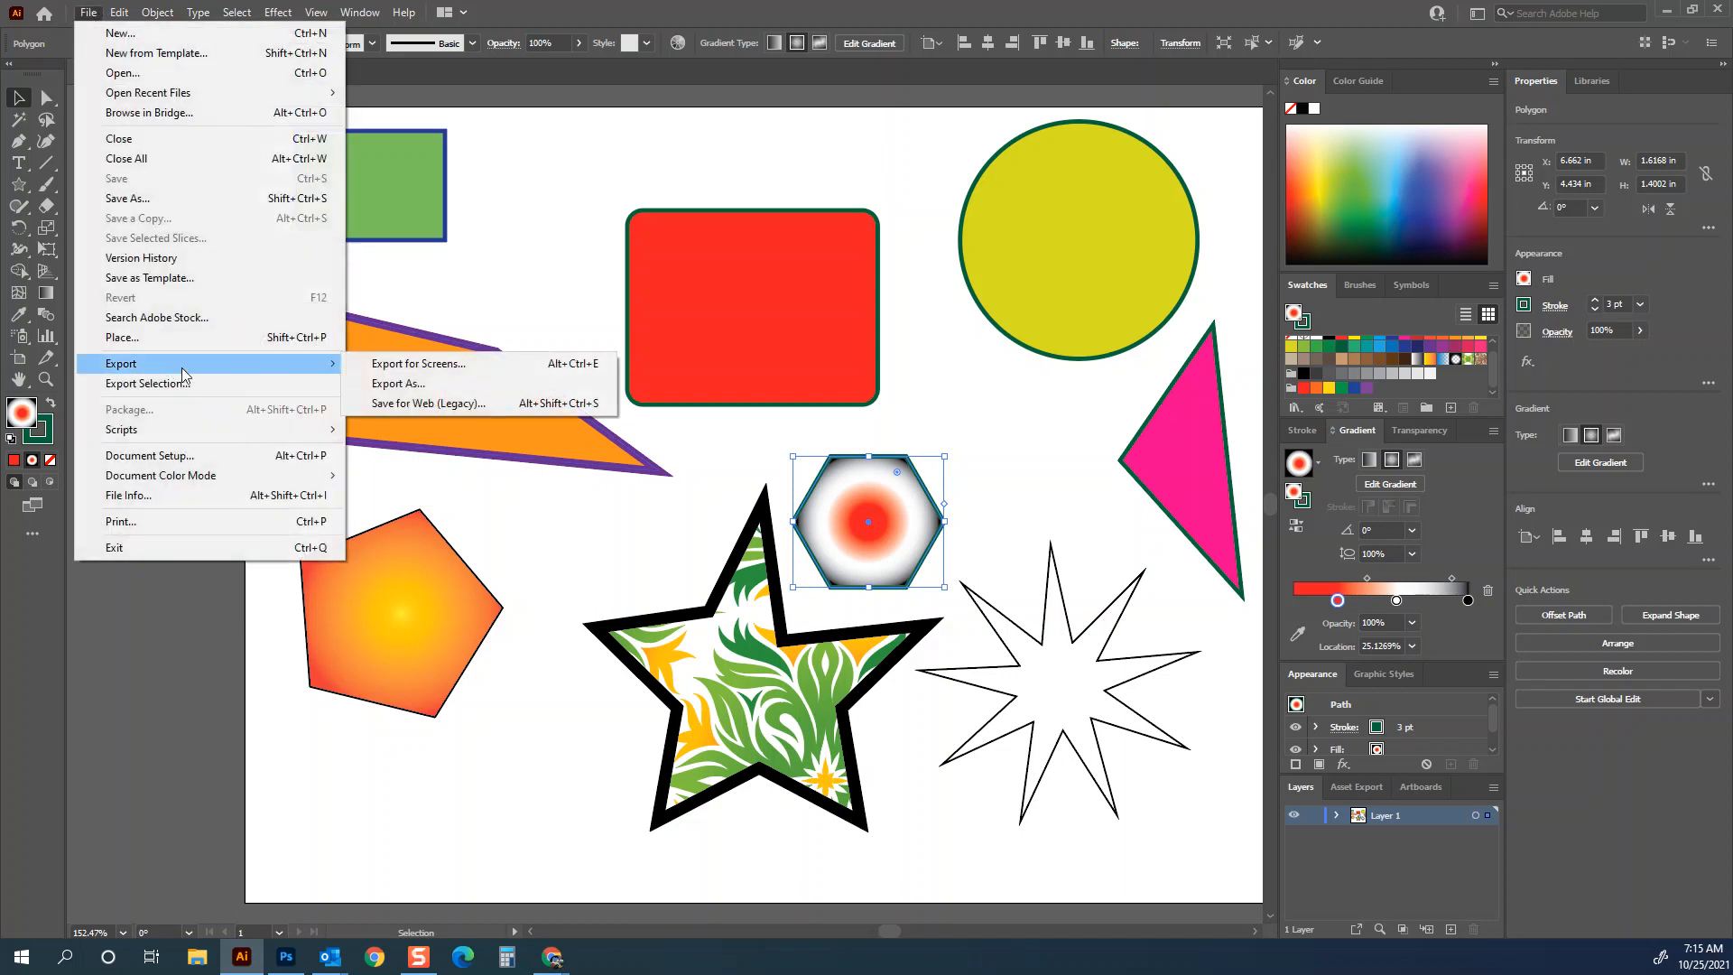
left_click(411, 386)
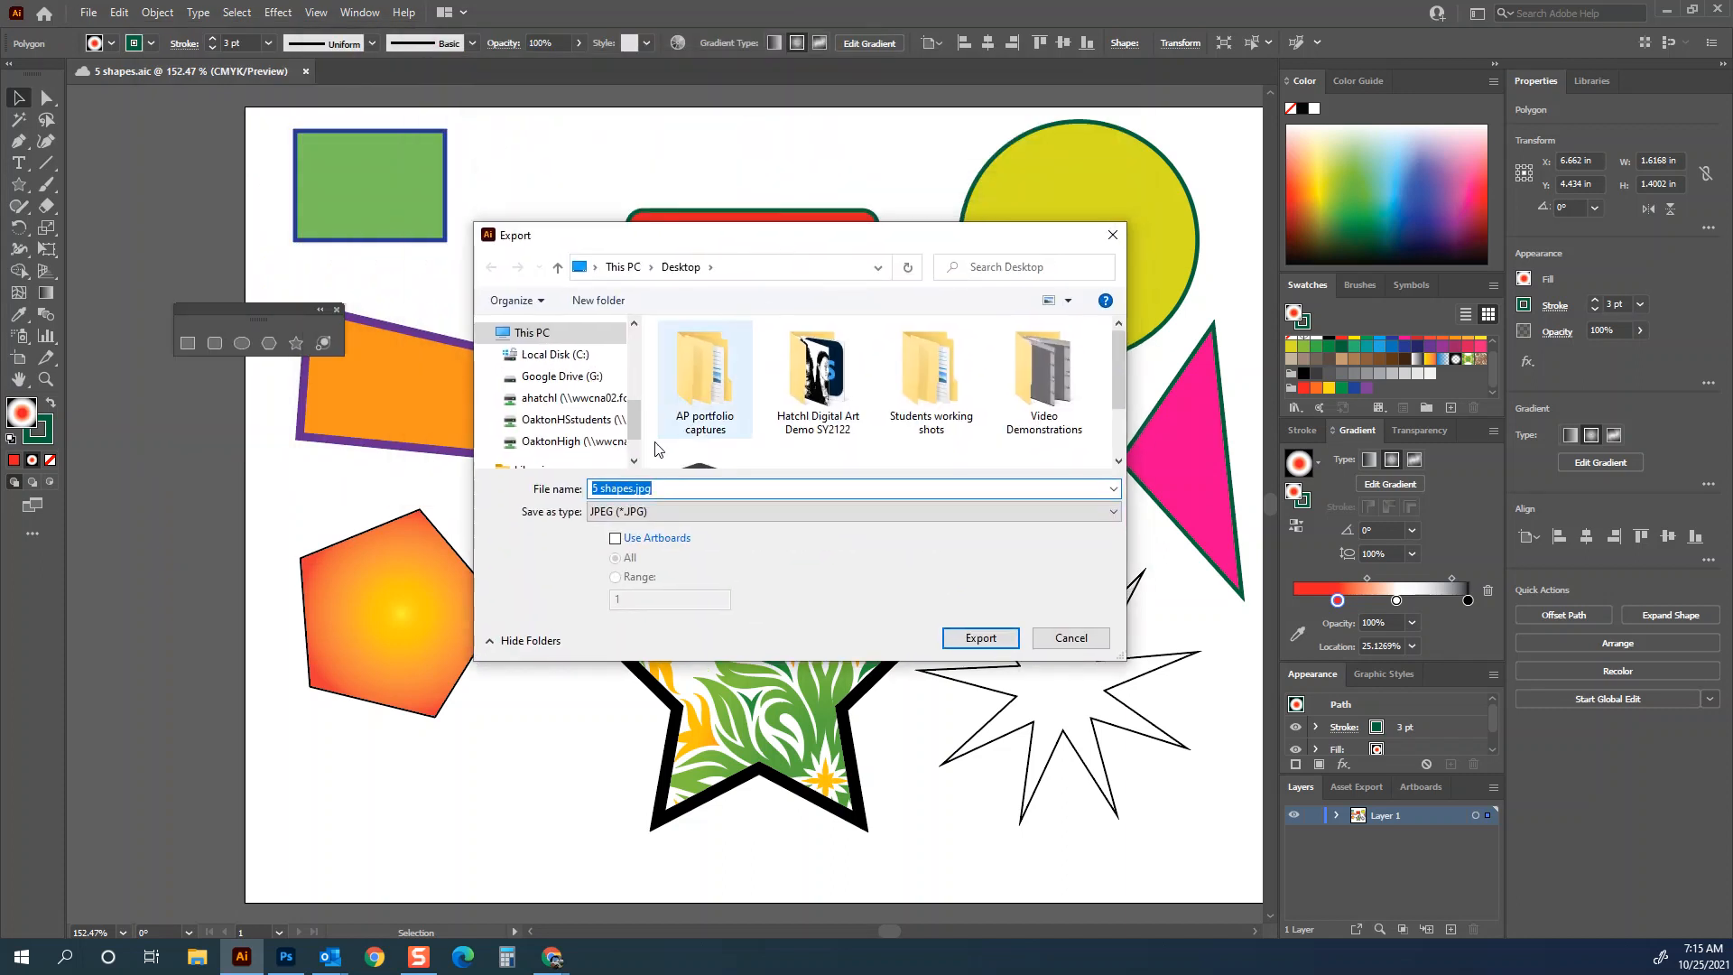
left_click(616, 539)
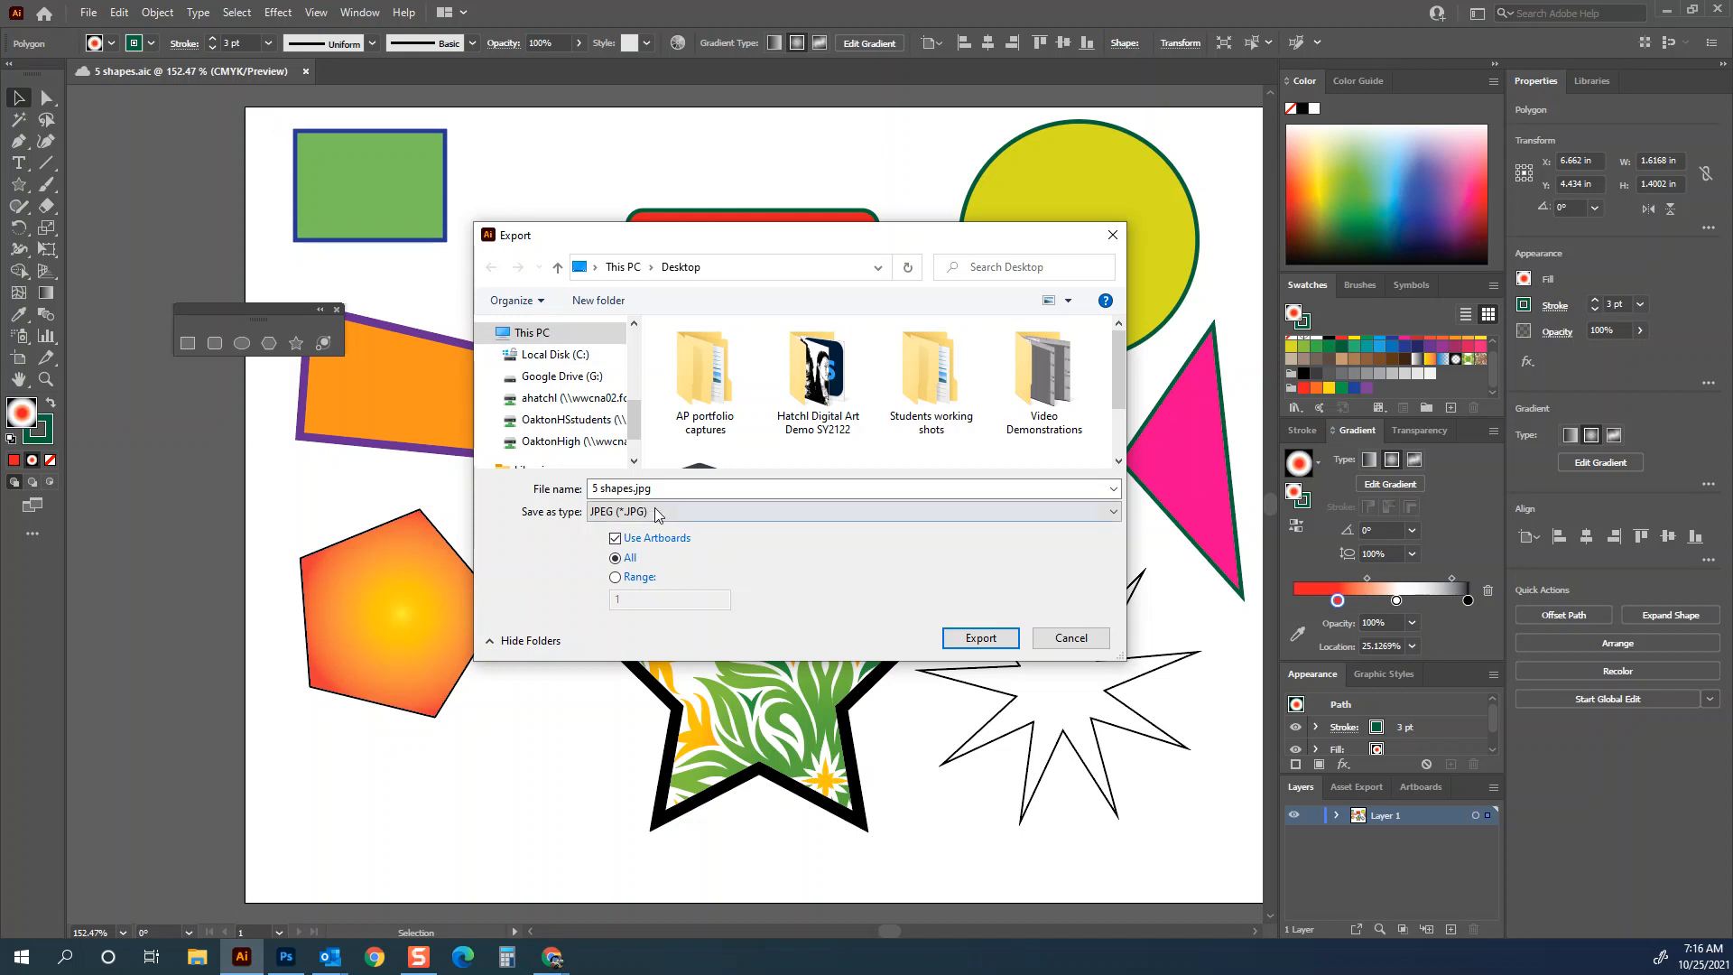
left_click(632, 489)
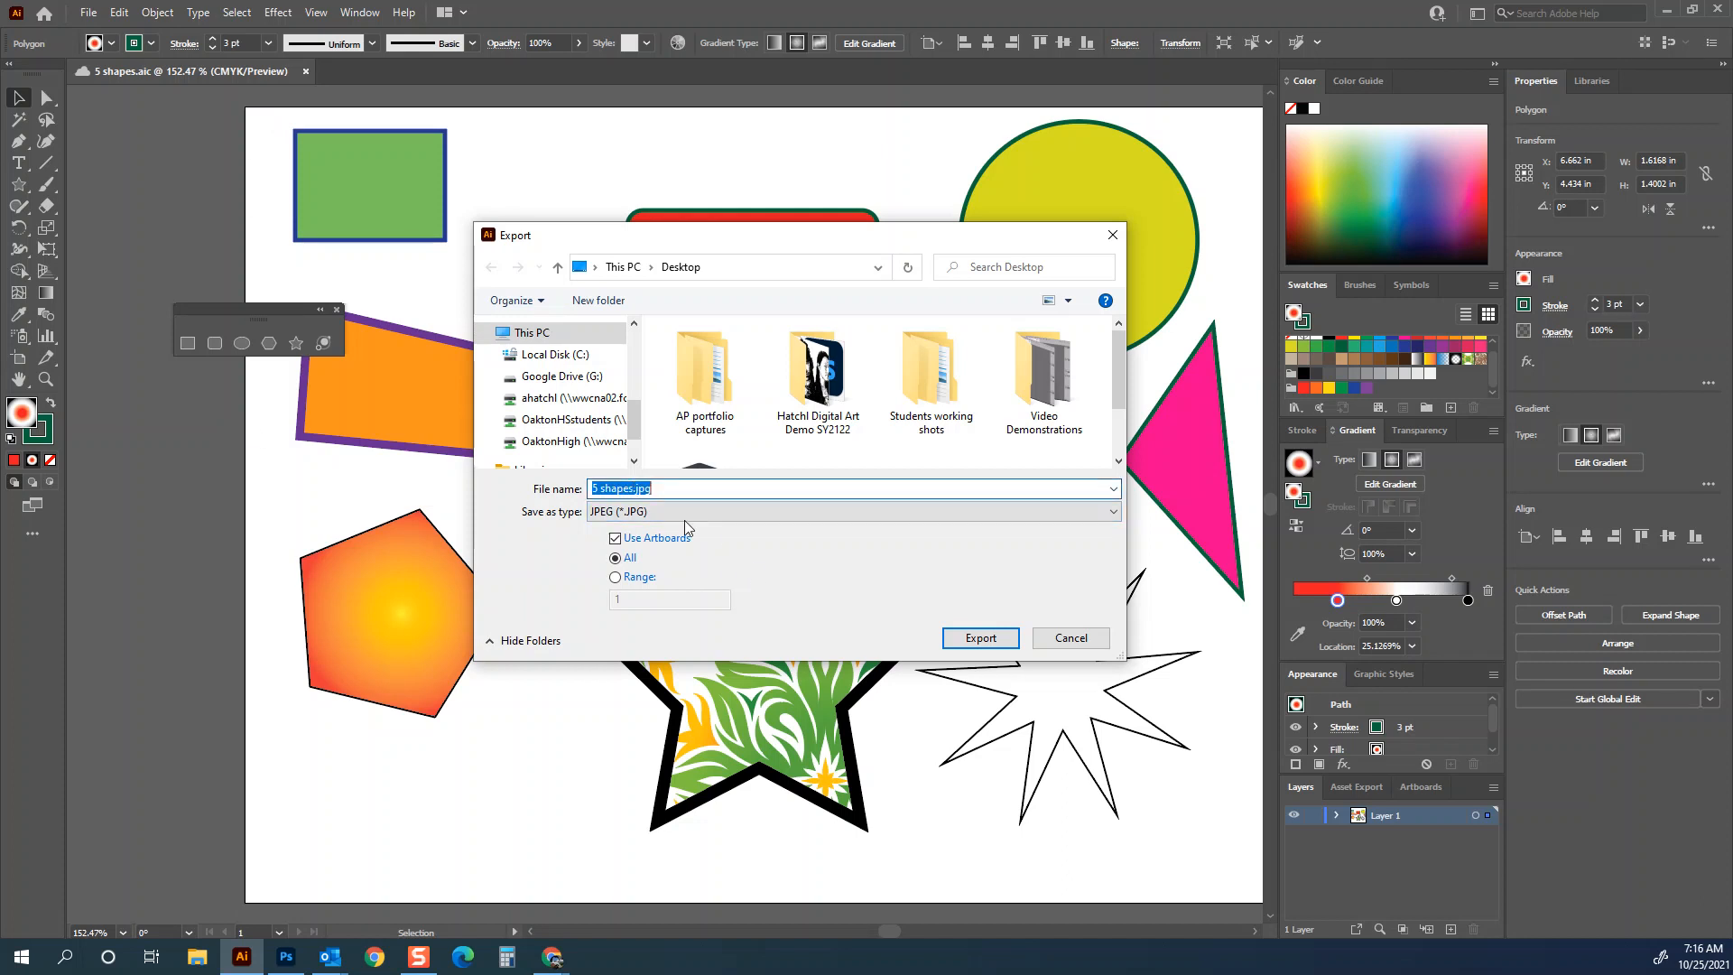
left_click(981, 638)
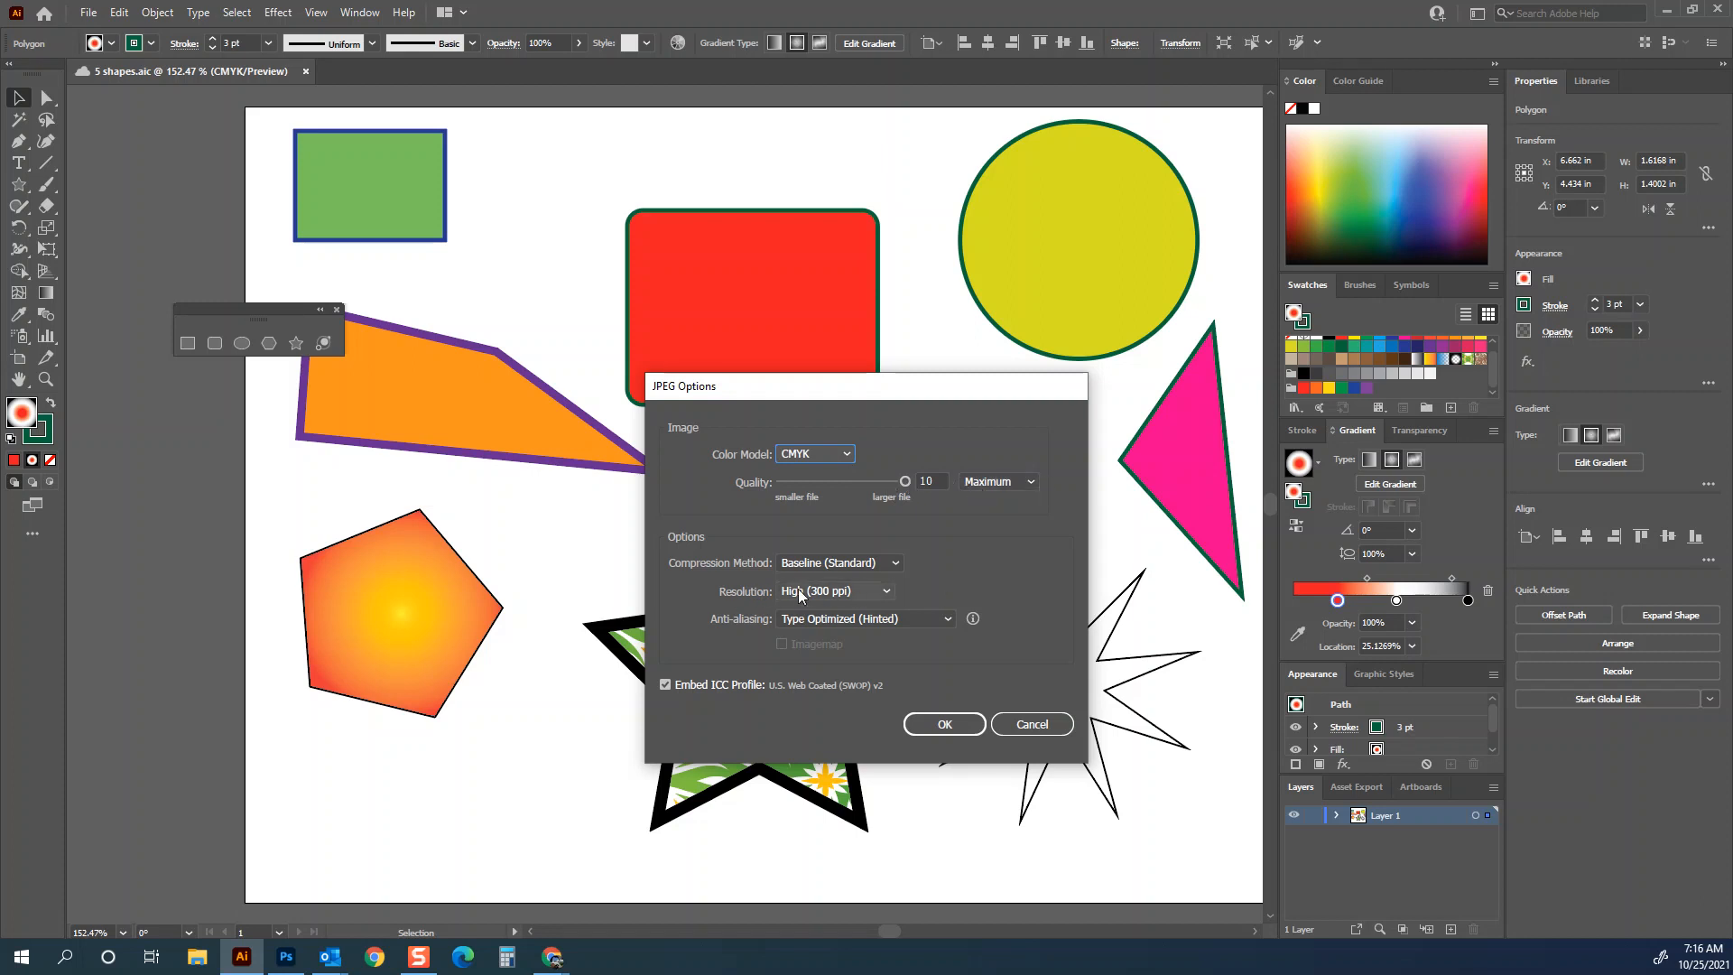
- Review the JPEG resolution choices, keep High (300 ppi), and accept the JPEG options
left_click(887, 590)
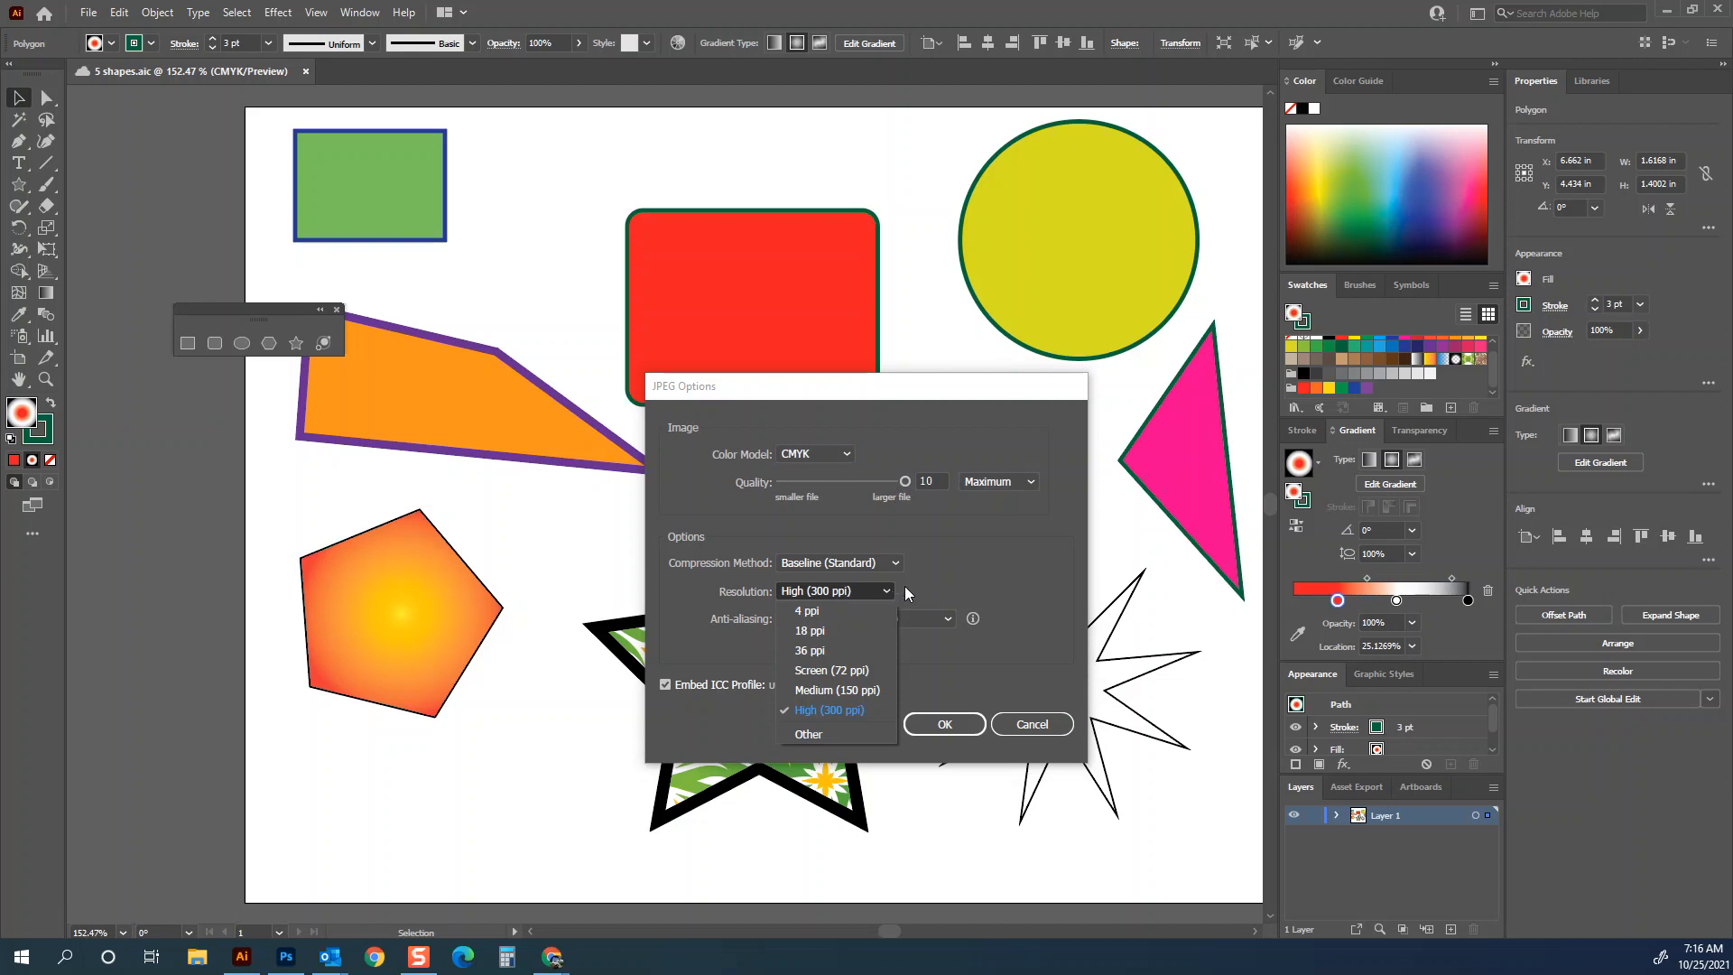
left_click(933, 584)
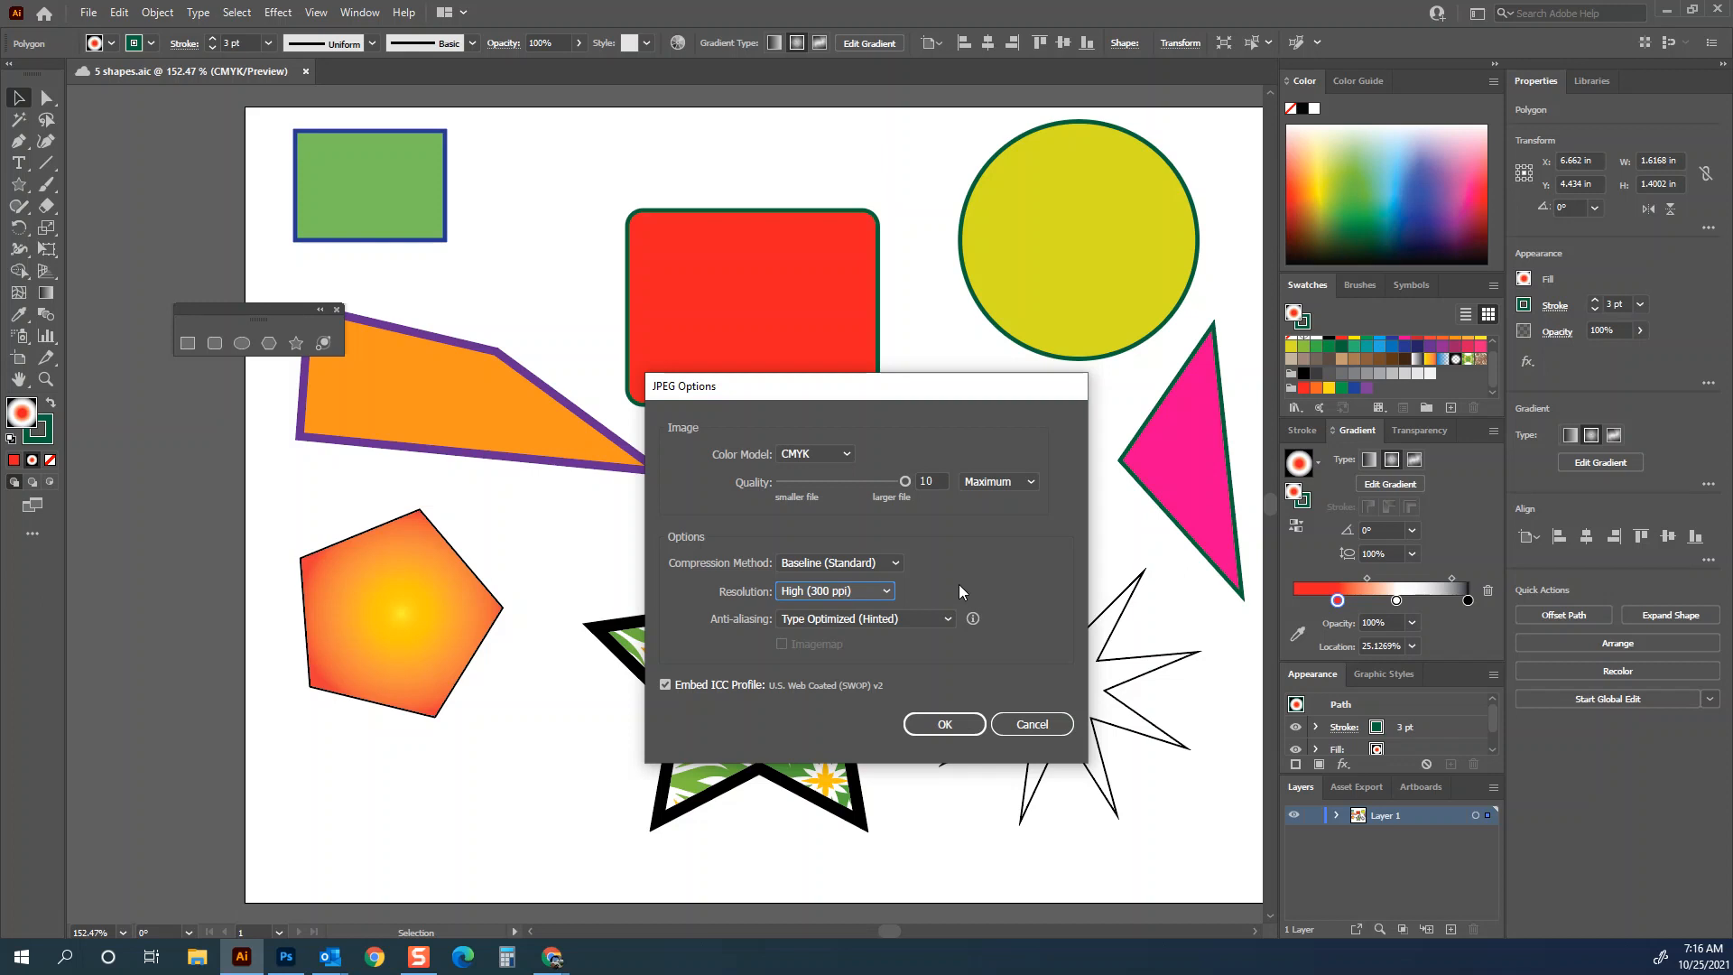
left_click(947, 720)
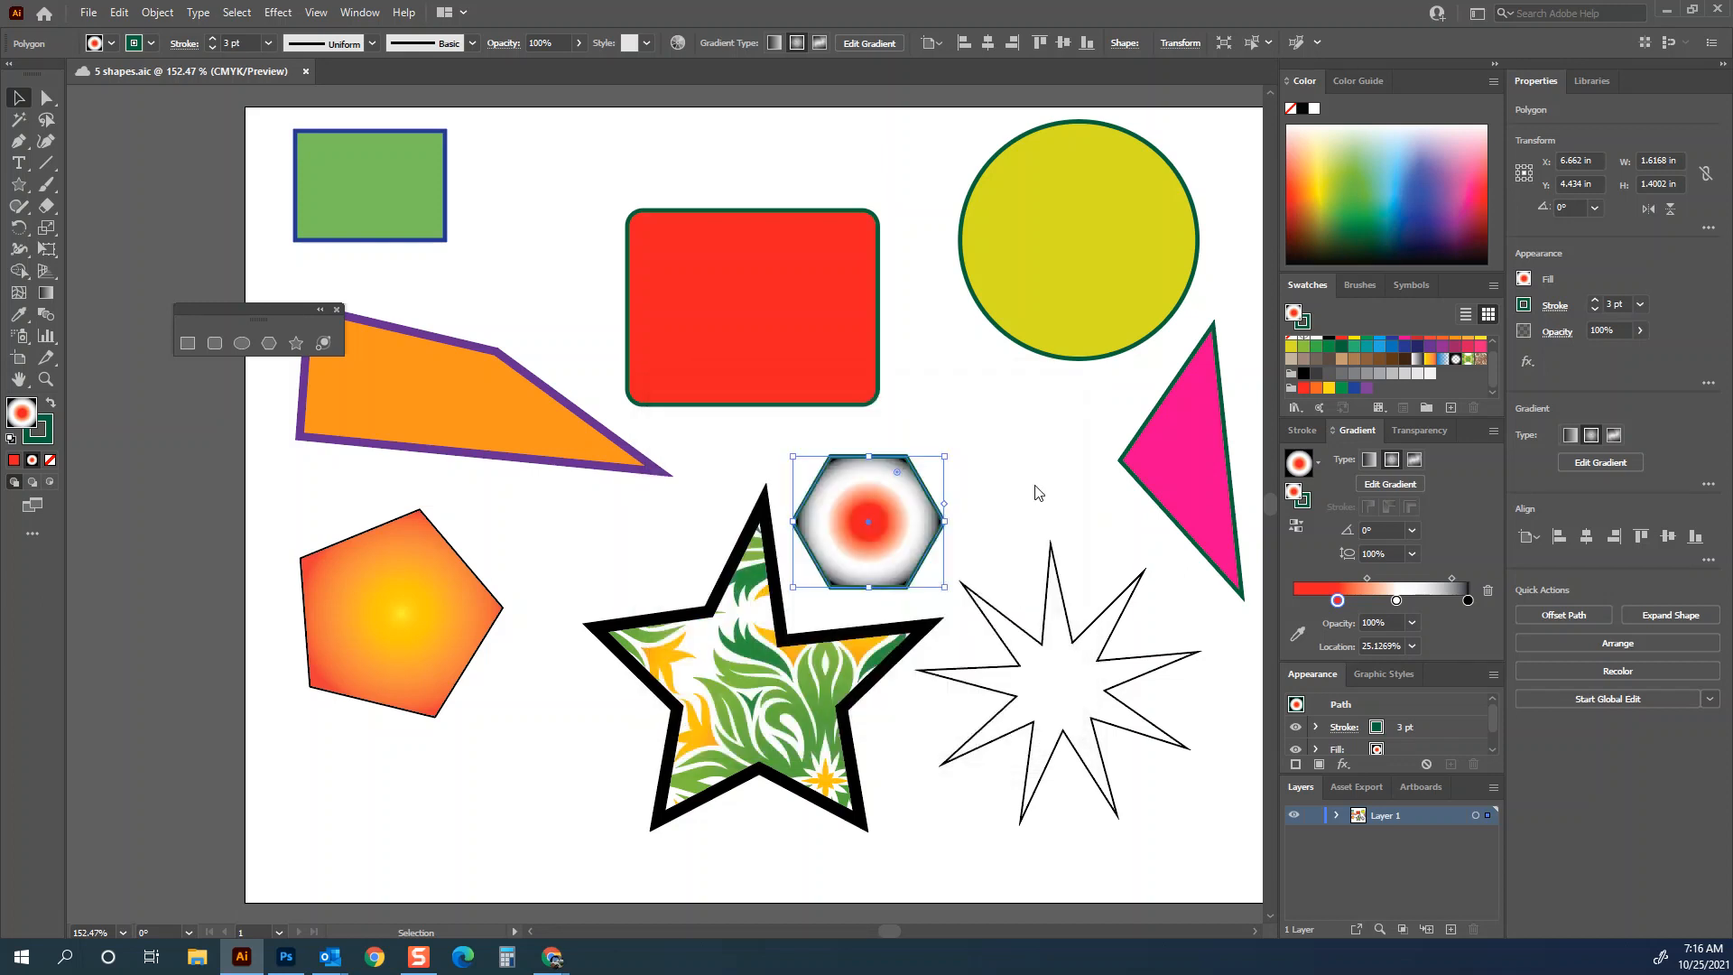
- Move the yellow circle over the red rounded rectangle and the orange quadrilateral behind the rectangle's edge
left_click(1004, 383)
left_click_drag(1103, 281, 892, 322)
left_click_drag(560, 403, 692, 364)
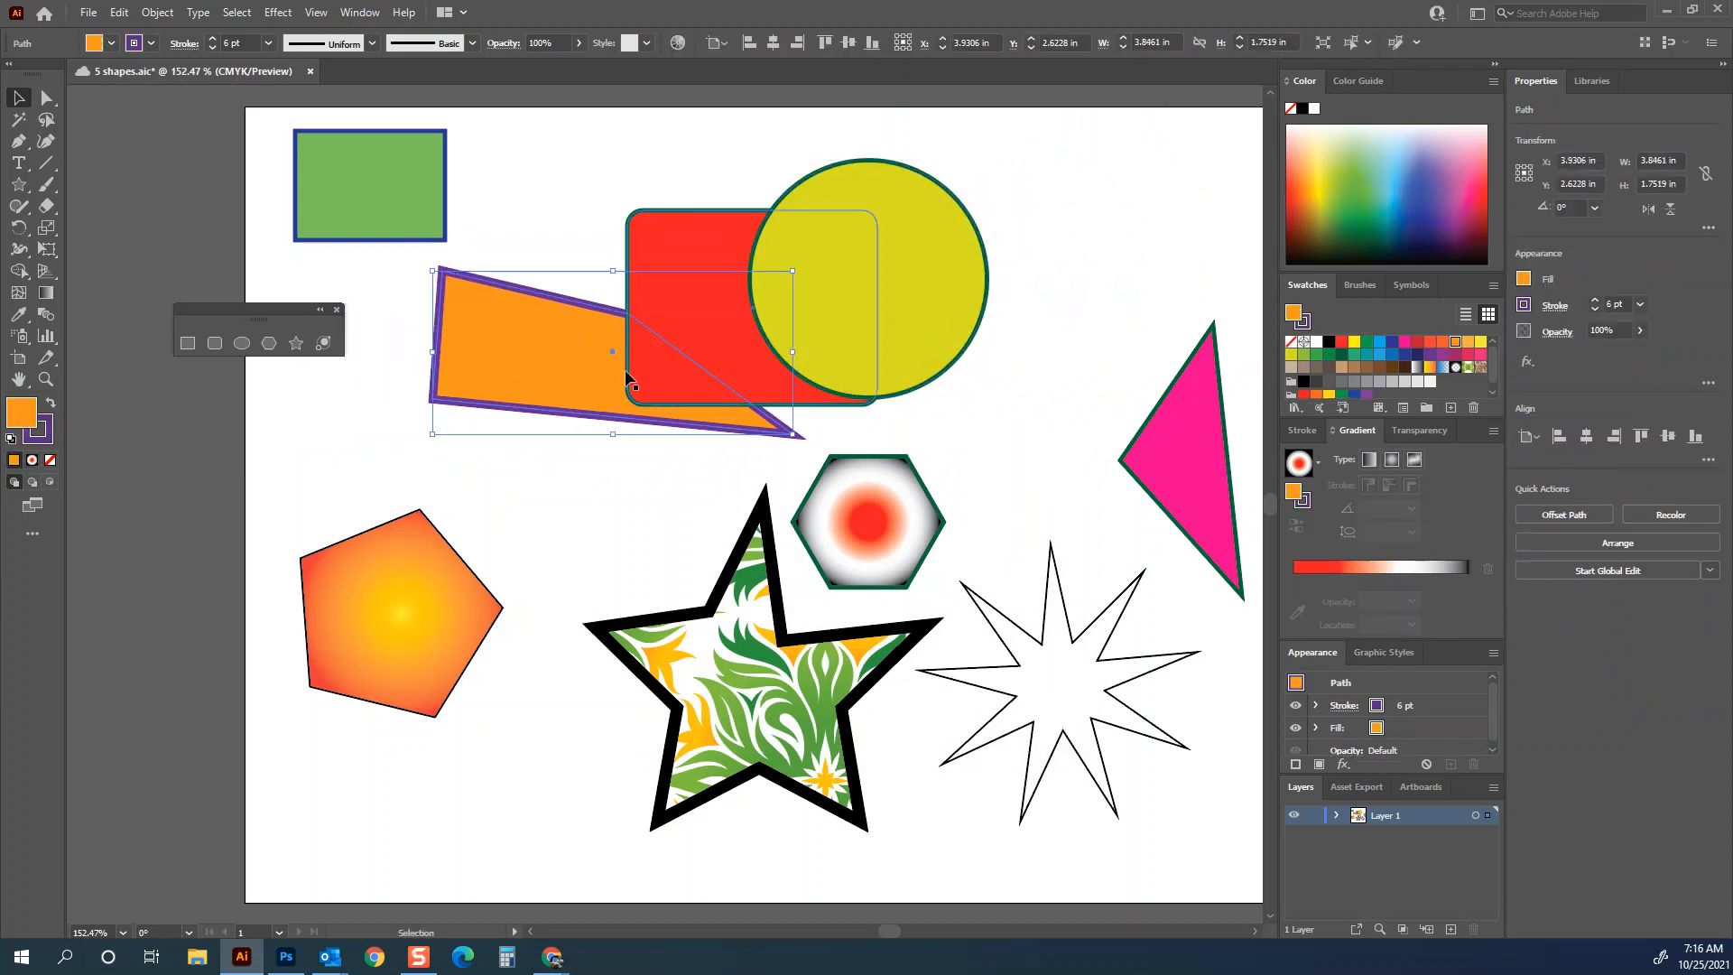
- Bring the orange quadrilateral to the front of the stack and move it so it overlaps the yellow circle
right_click(569, 347)
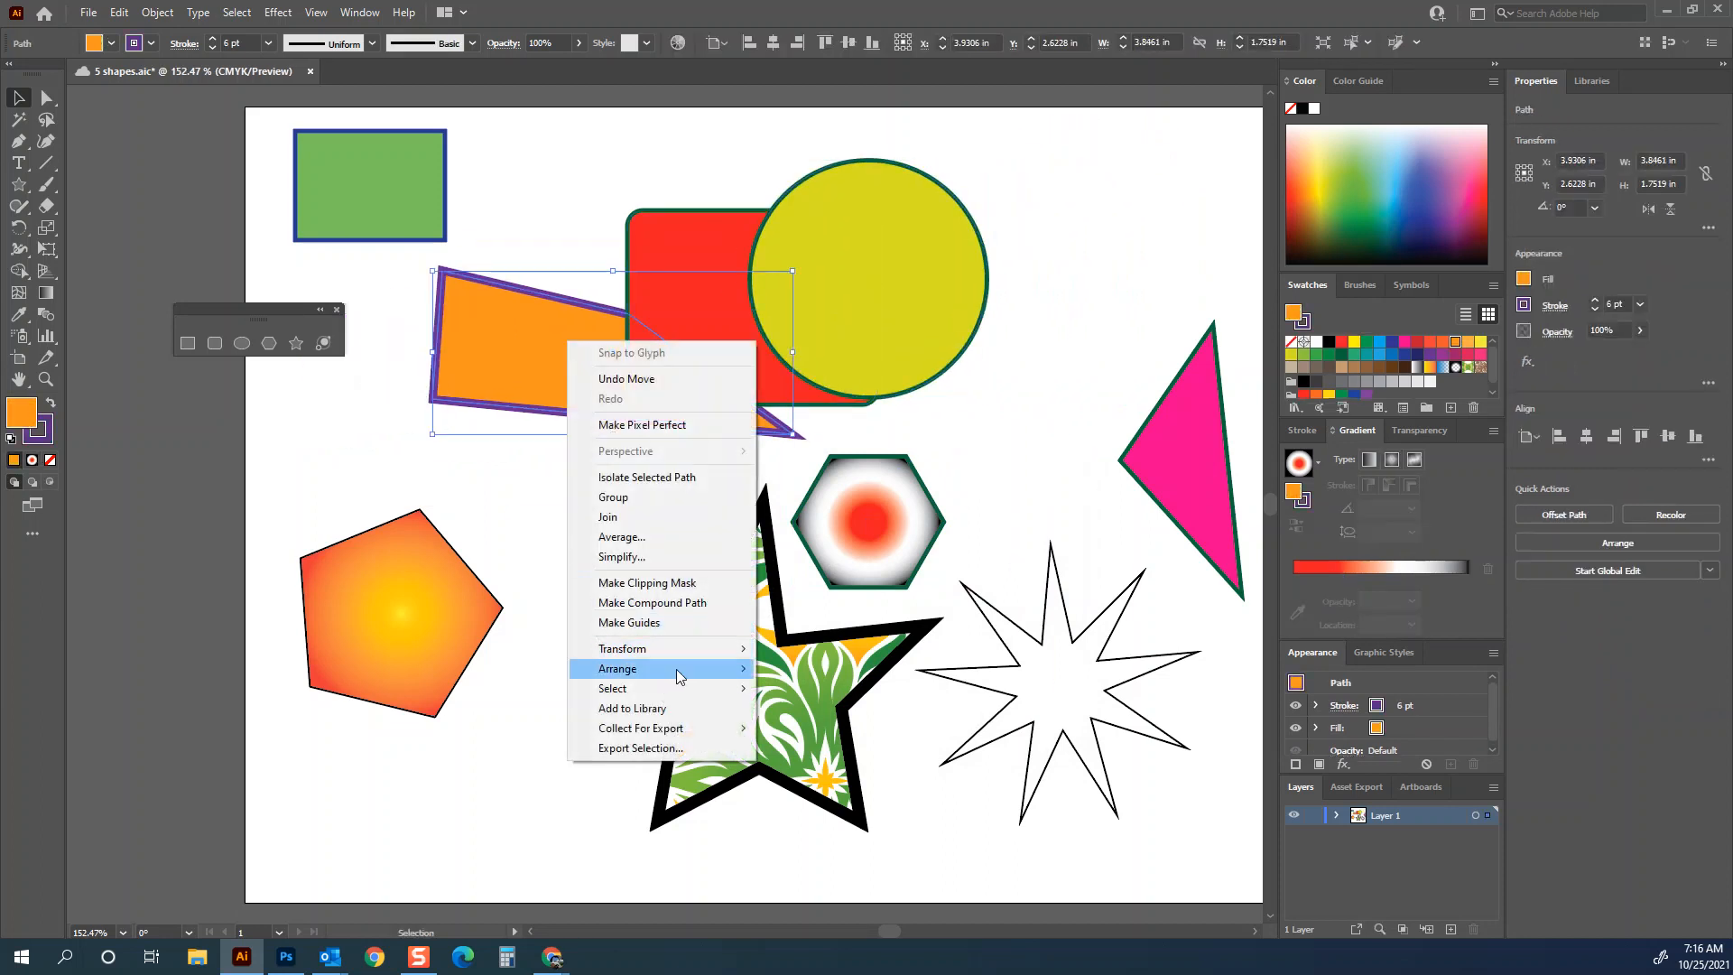
mouse_move(667, 669)
left_click(840, 677)
mouse_move(534, 371)
left_mouse_down()
mouse_move(965, 361)
mouse_move(935, 452)
mouse_move(522, 386)
left_mouse_up()
- Move the green rectangle, pink triangle and patterned star so they overlap, and shift the many-pointed star slightly up
left_click_drag(414, 213, 507, 199)
left_click_drag(803, 715, 637, 565)
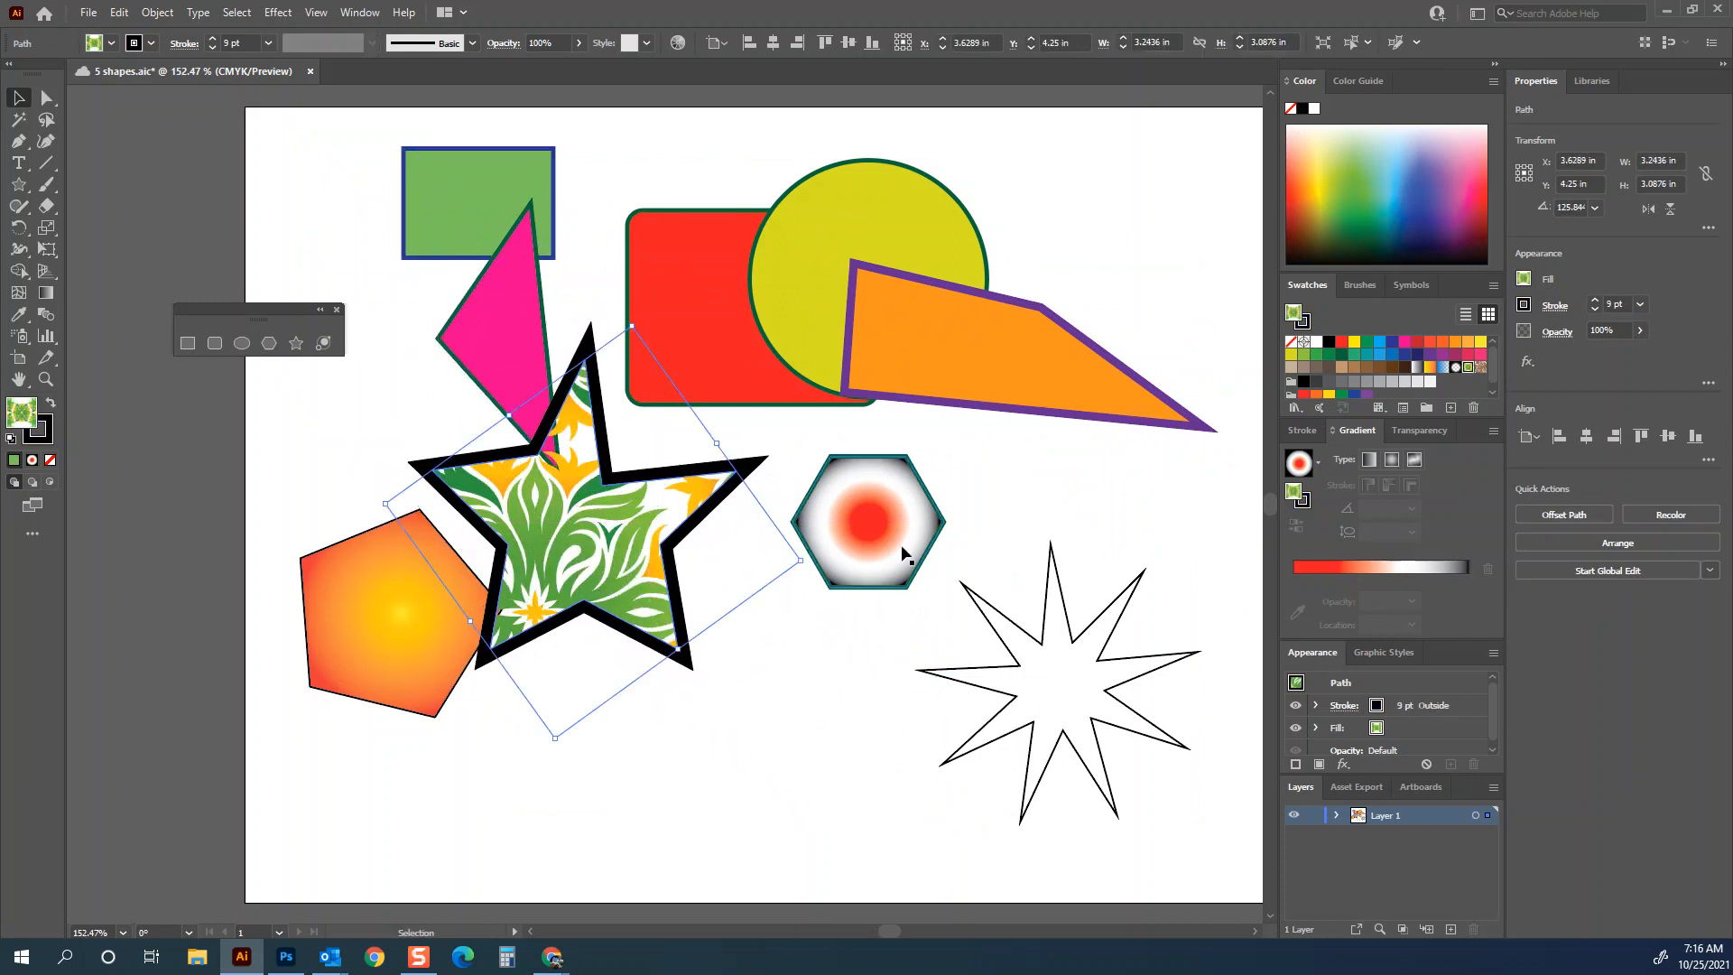
left_click_drag(1039, 640, 1036, 617)
- Reposition the patterned star, pentagon, pink triangle, red rounded rectangle and orange quadrilateral into a looser arrangement around the hexagon
left_click_drag(519, 561, 604, 650)
left_click_drag(387, 526, 423, 558)
left_click_drag(478, 388, 436, 442)
left_click_drag(712, 340, 627, 375)
left_click_drag(1022, 355, 1042, 406)
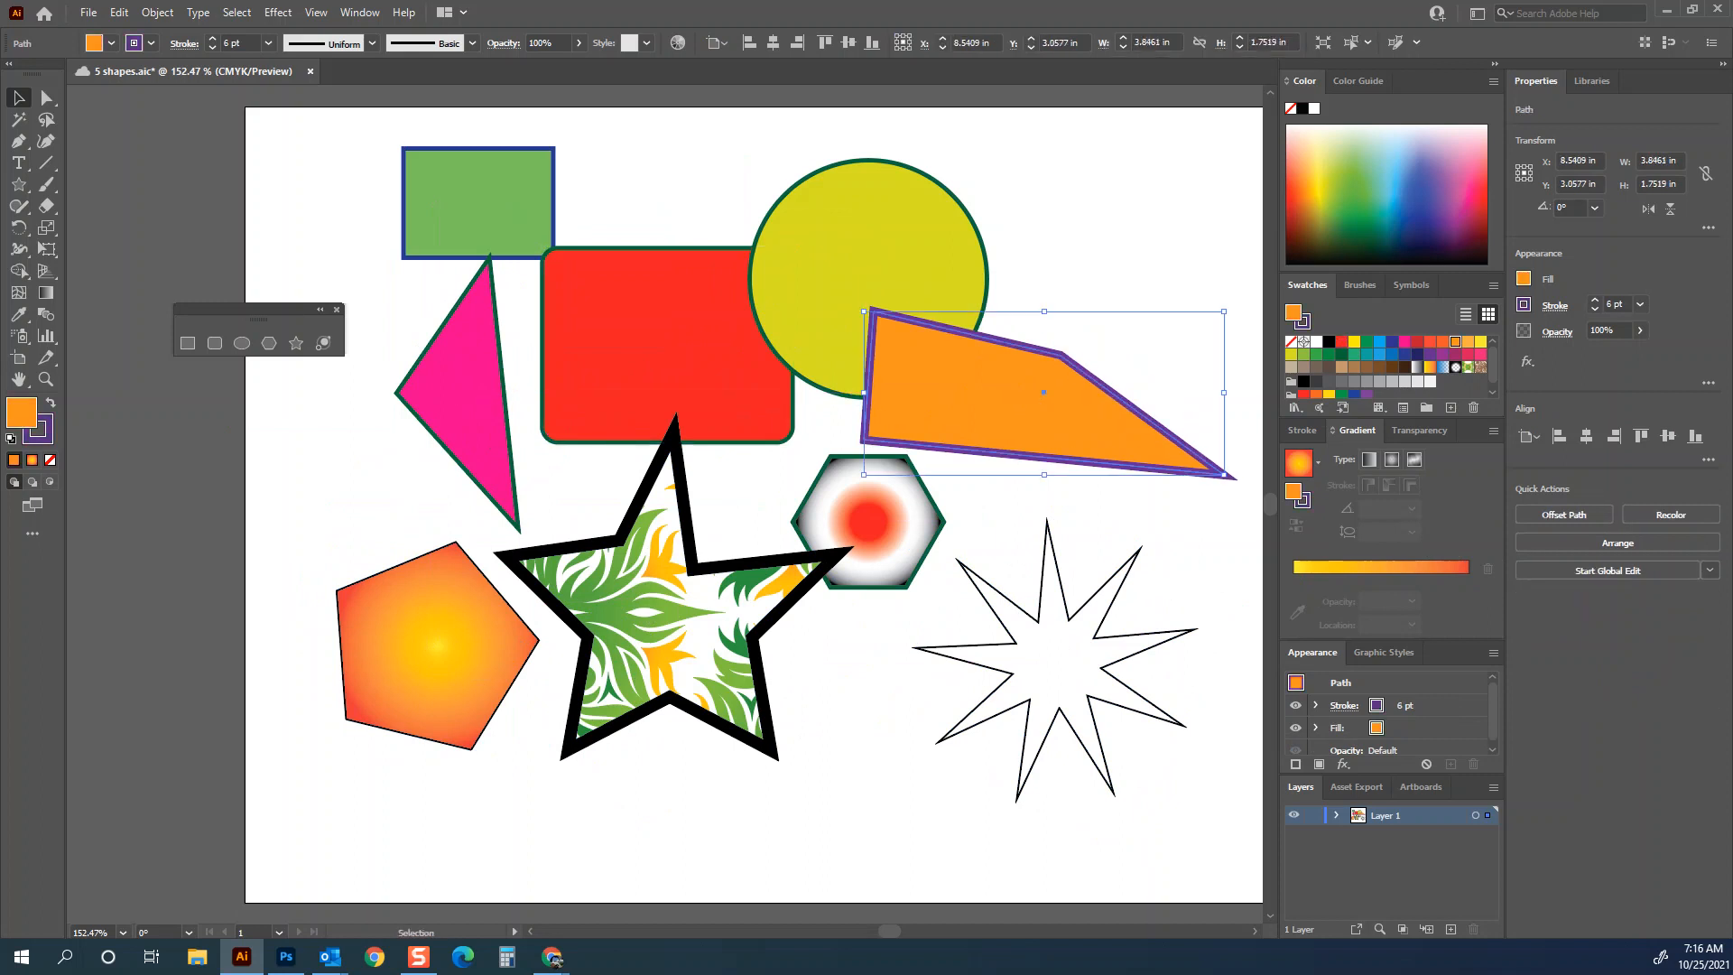